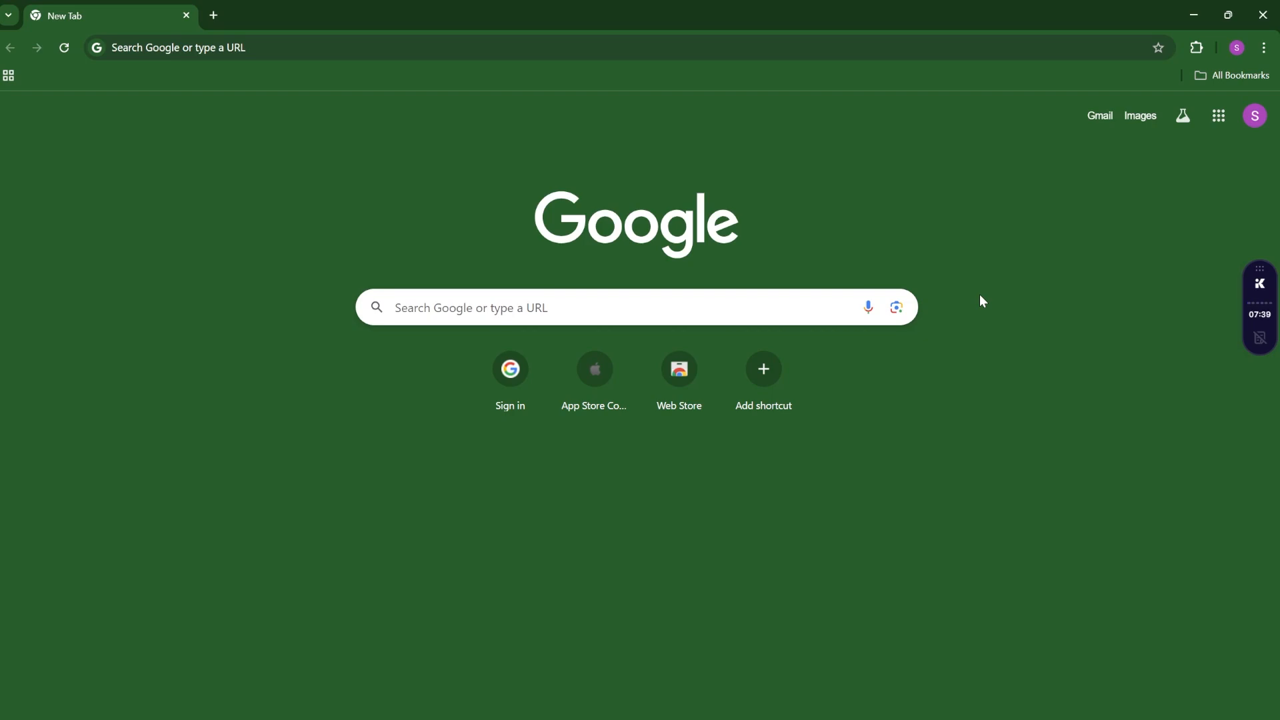
# Search Google for "flutter download"
pyautogui.click(627, 58)
pyautogui.write('flu')
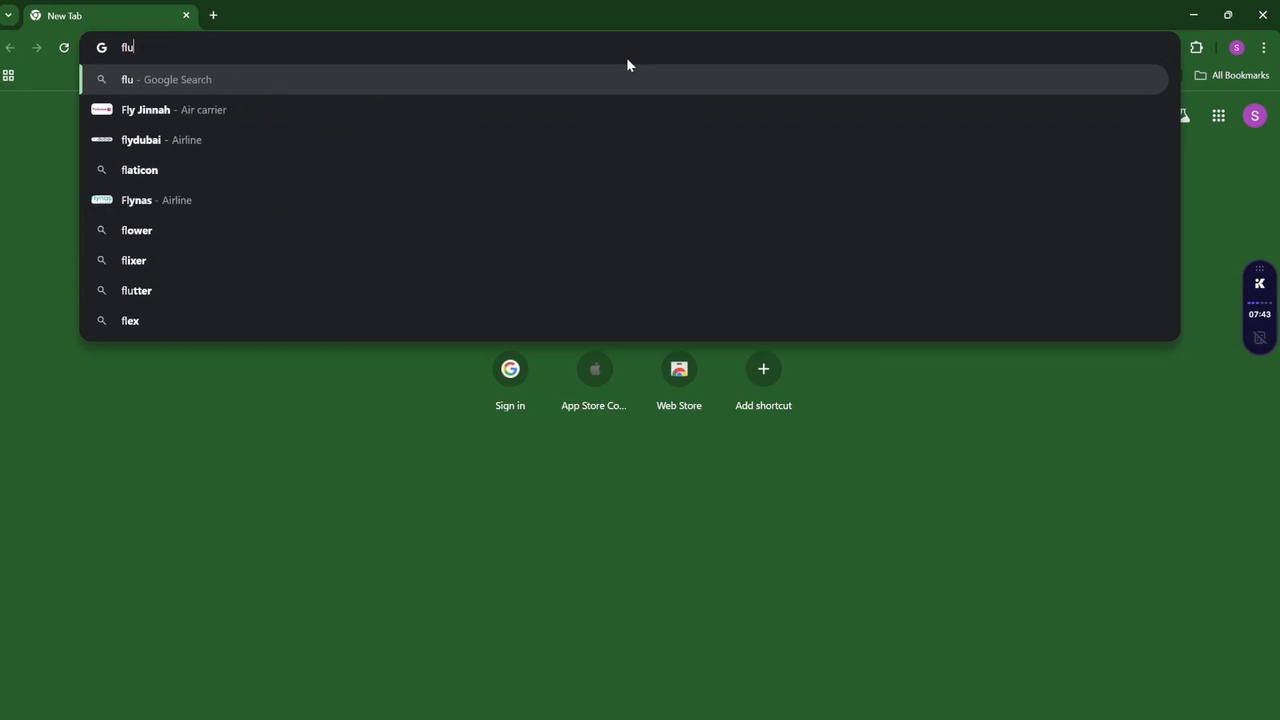
pyautogui.write('tter d')
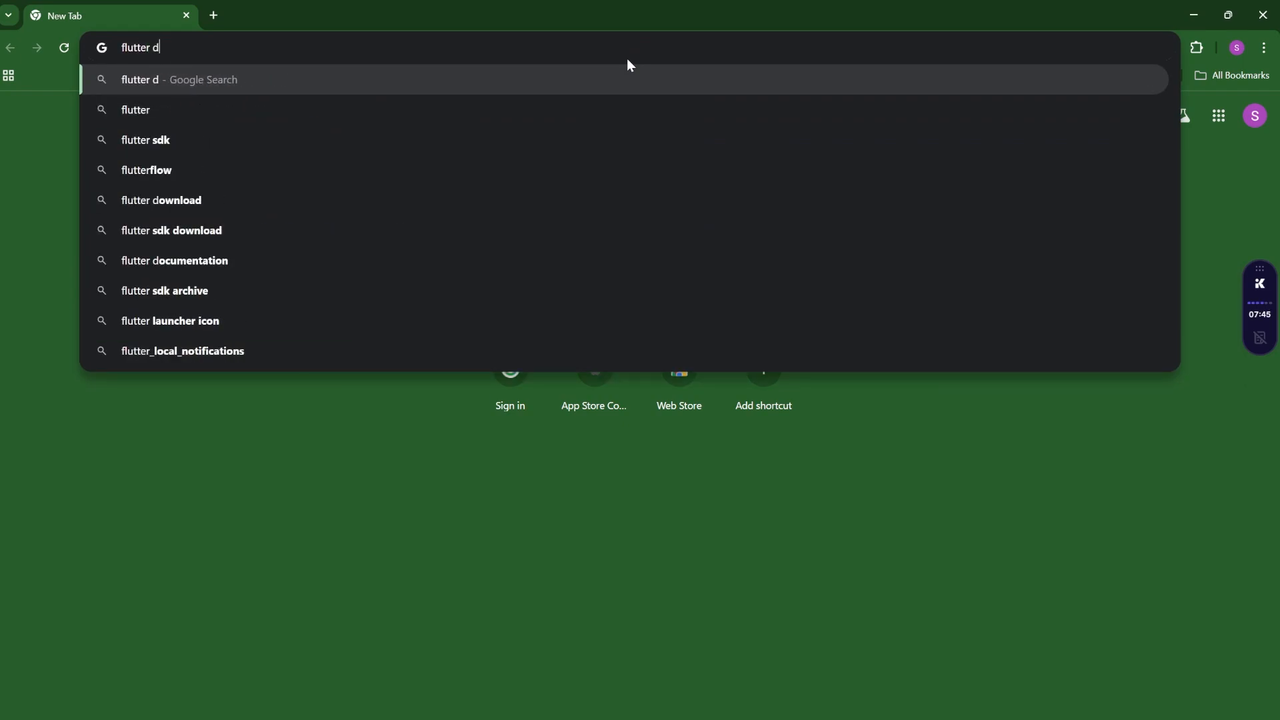
pyautogui.write('ownload')
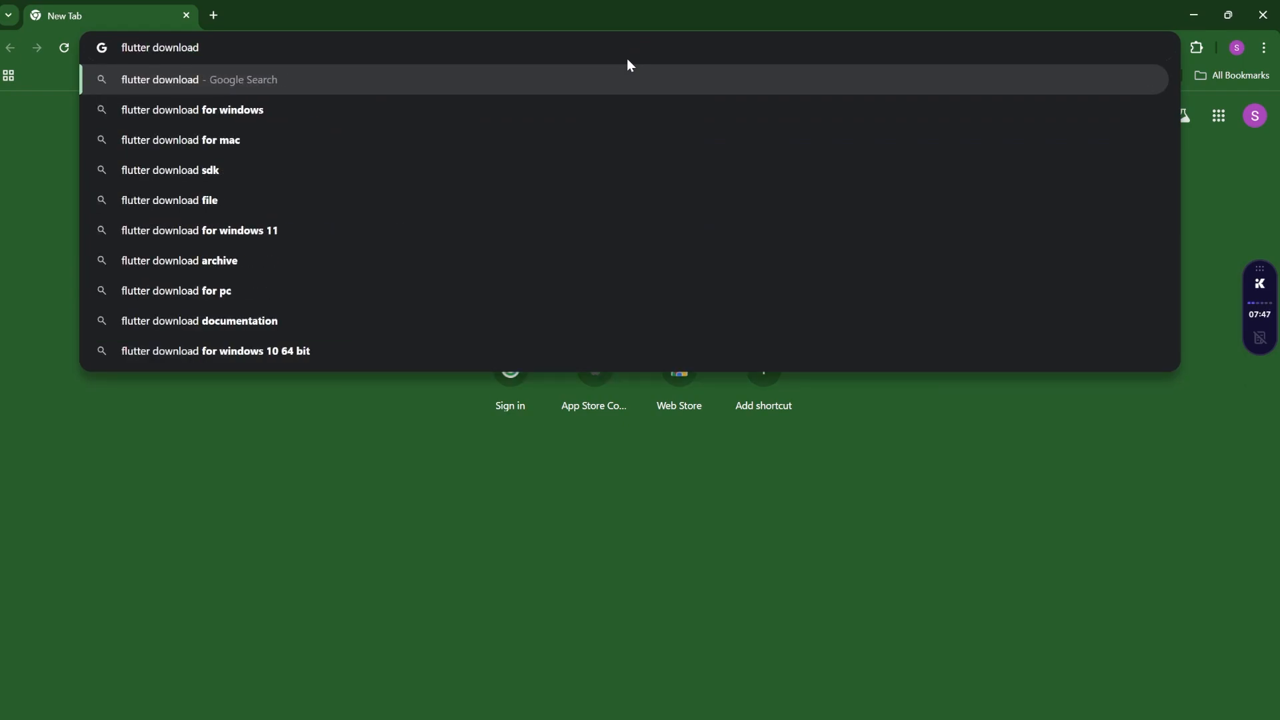
pyautogui.press('Return')
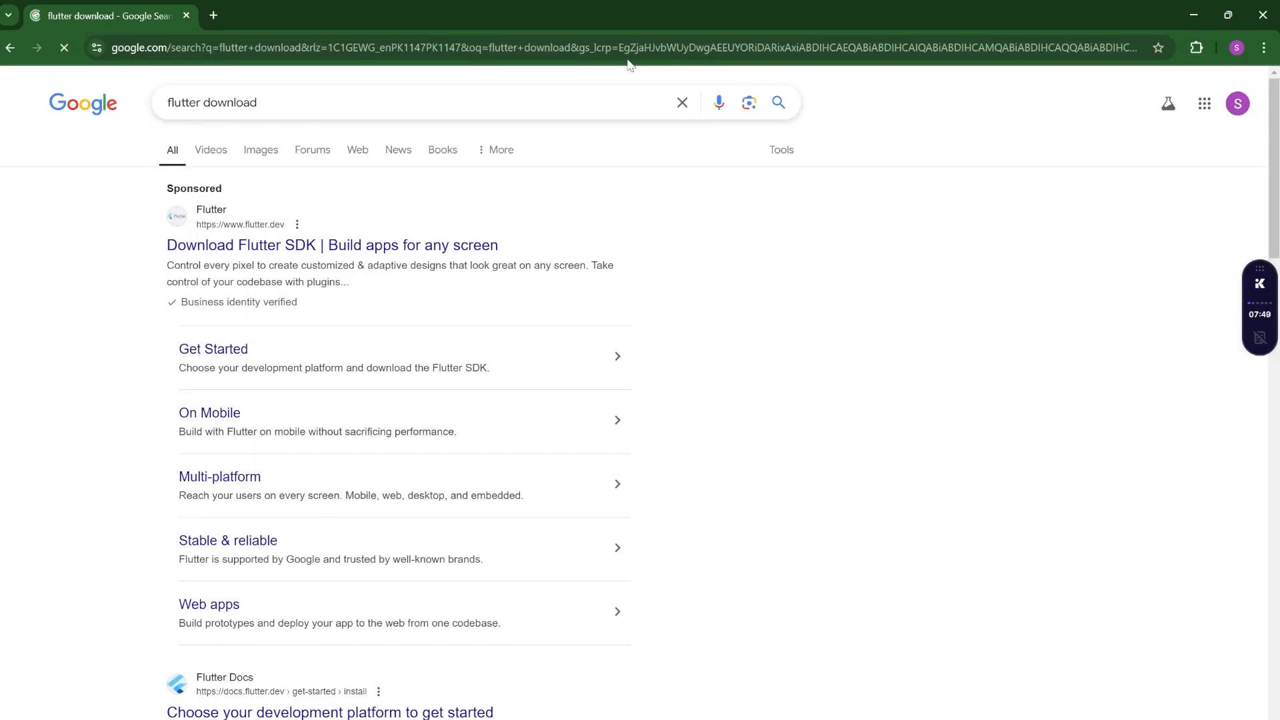
# Open the Download Flutter SDK result and choose Windows as the development platform and Android as the app type
pyautogui.click(346, 249)
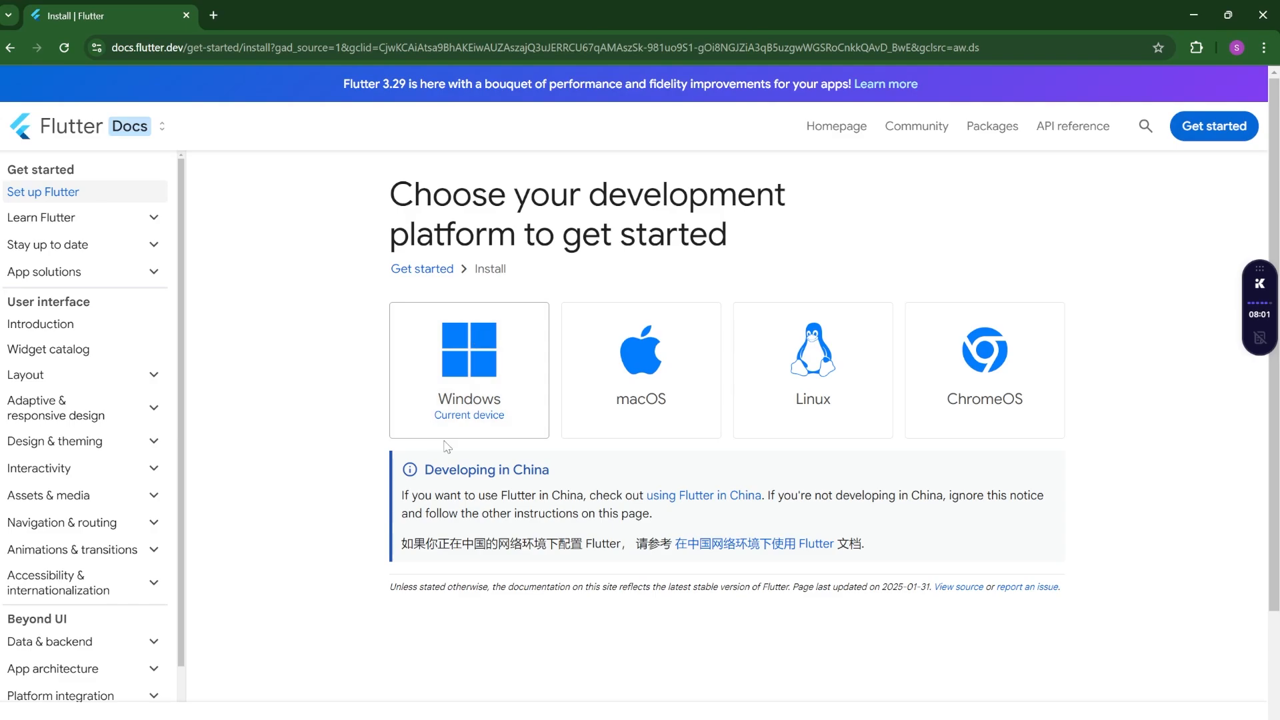
pyautogui.click(494, 371)
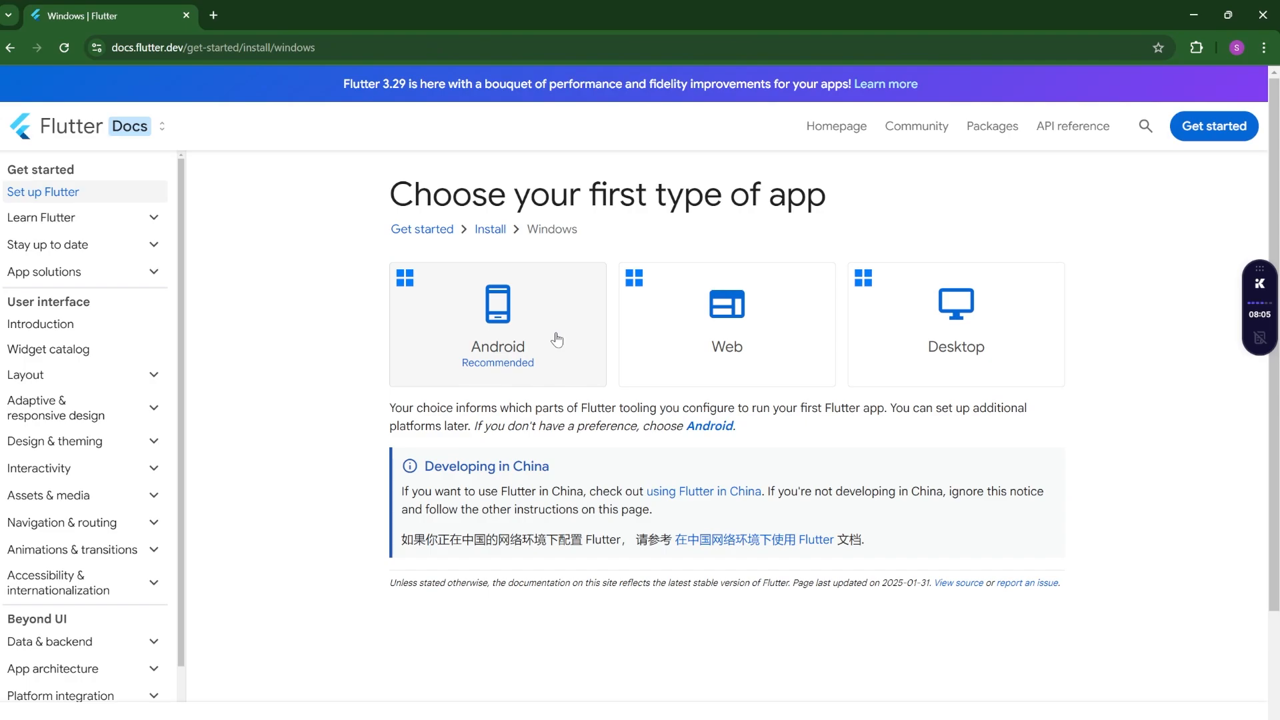
pyautogui.click(555, 338)
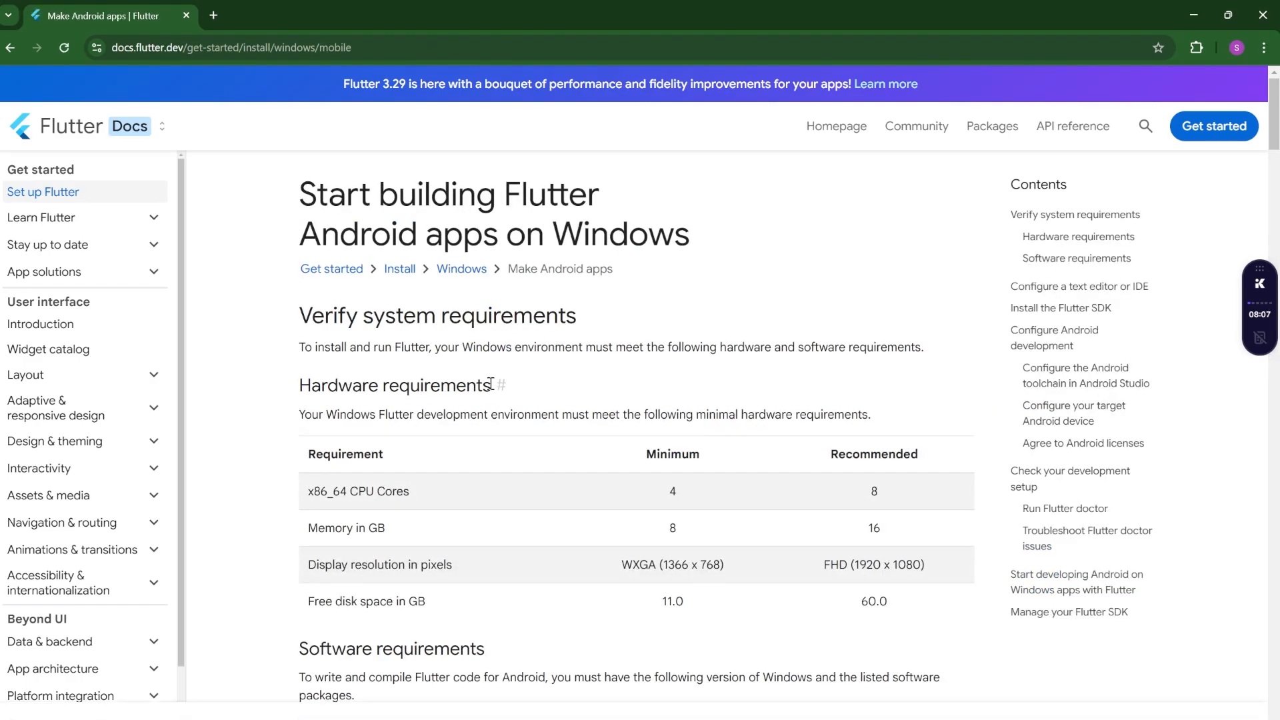
# Download the flutter_windows_3.29.0-stable.zip bundle using the Download and install option, and check the recent download history
pyautogui.scroll(-1, 491, 383)
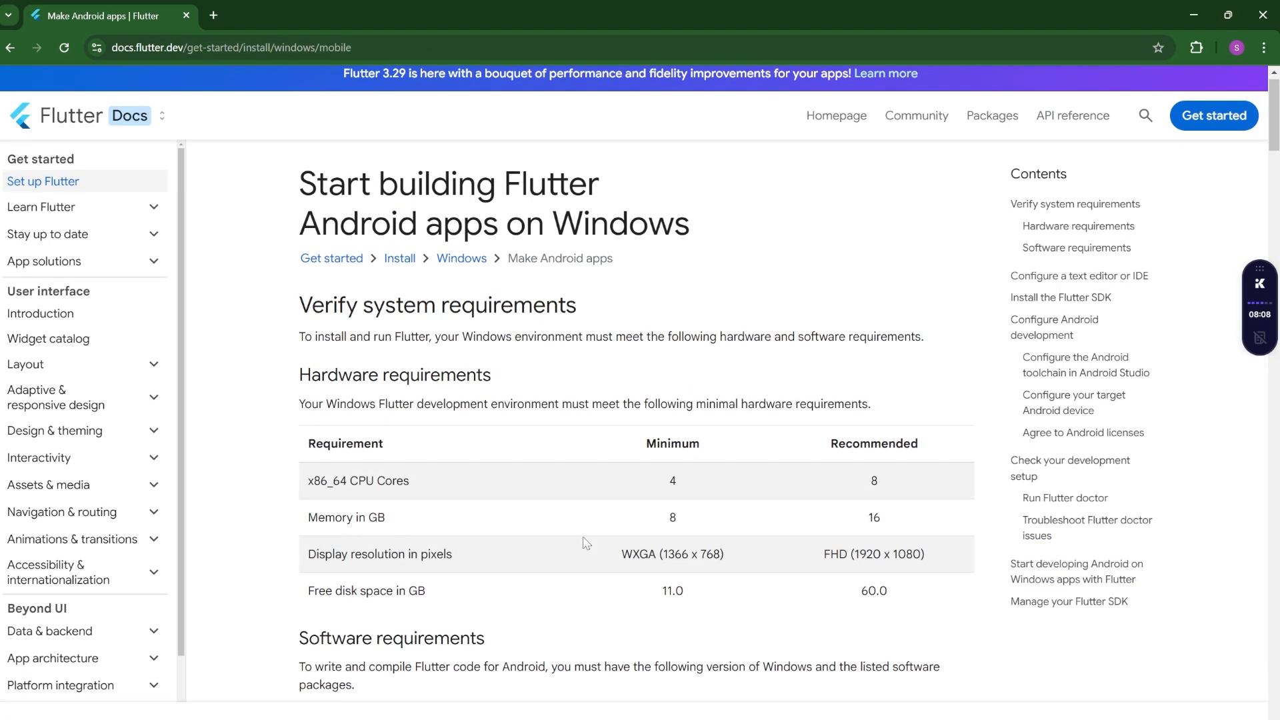
pyautogui.scroll(-1, 681, 558)
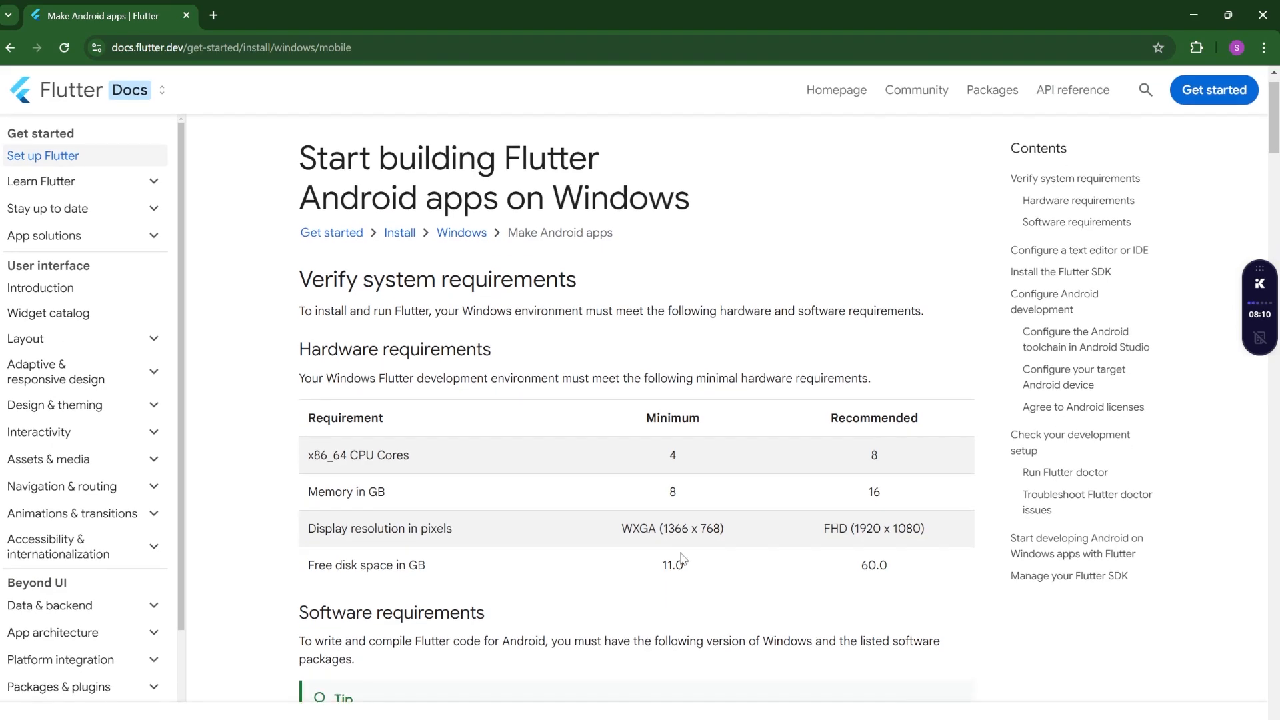
pyautogui.scroll(-3, 680, 558)
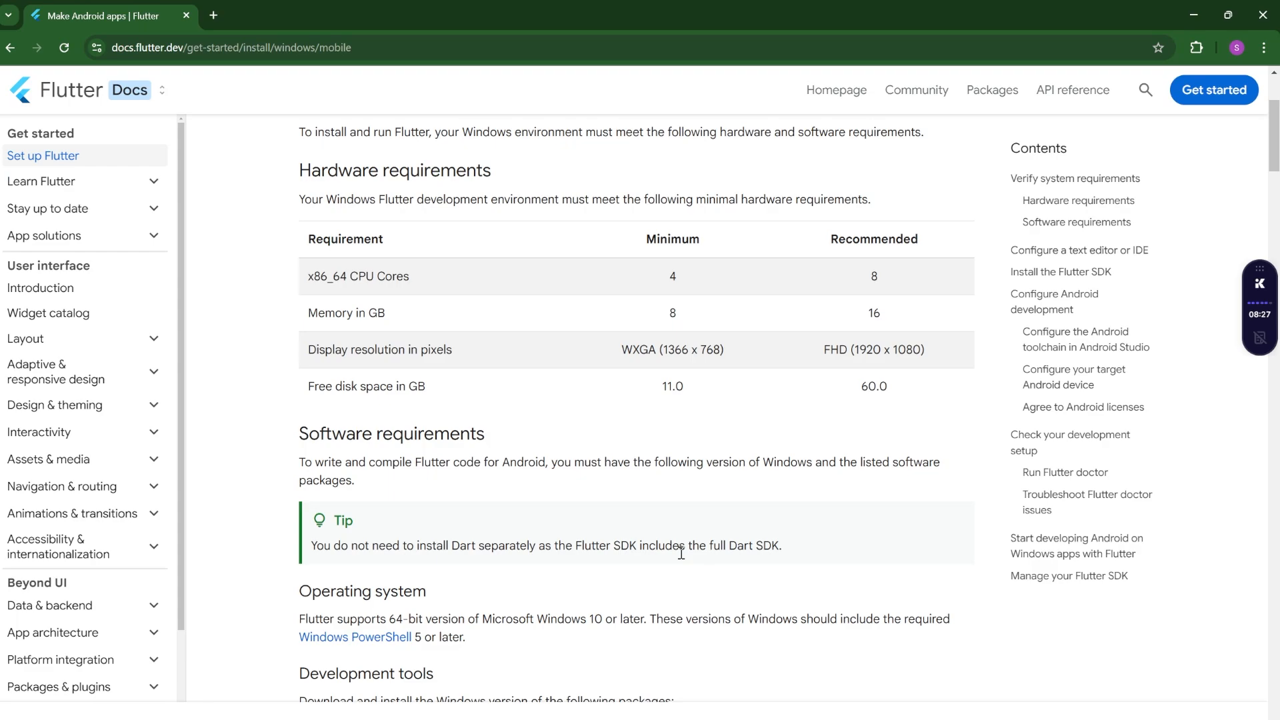
pyautogui.scroll(-5, 680, 552)
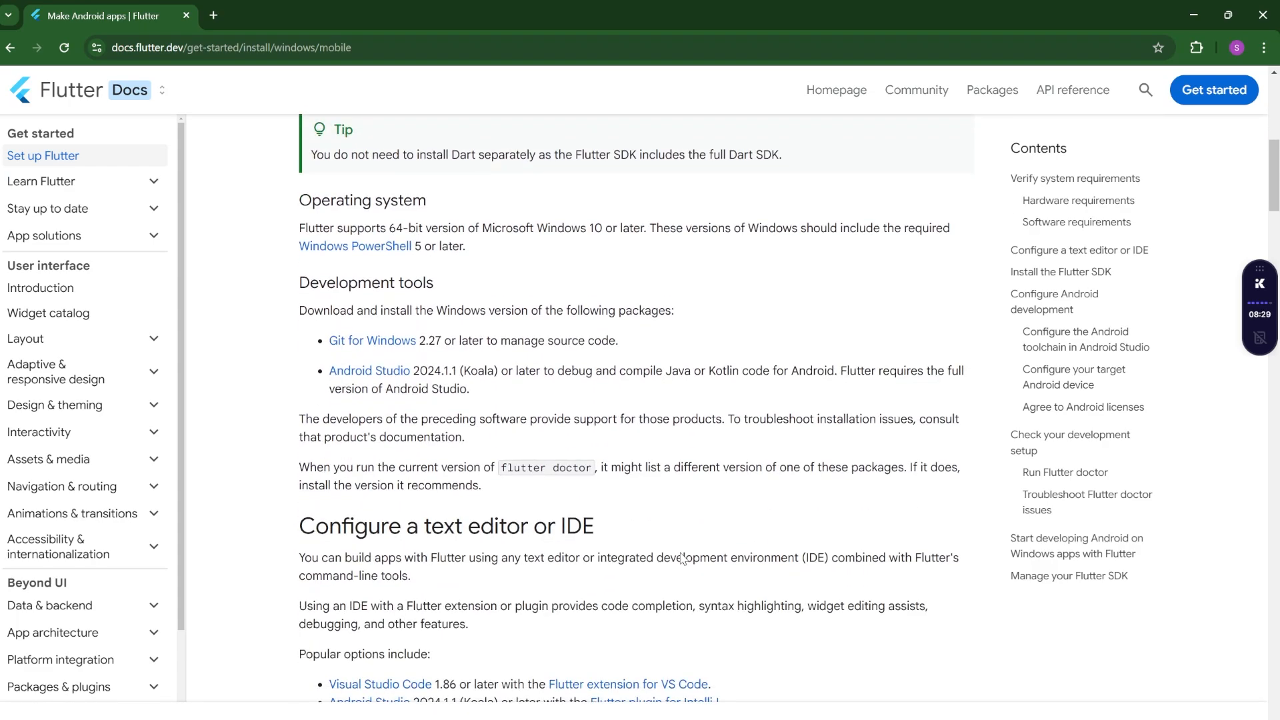
pyautogui.scroll(-5, 682, 559)
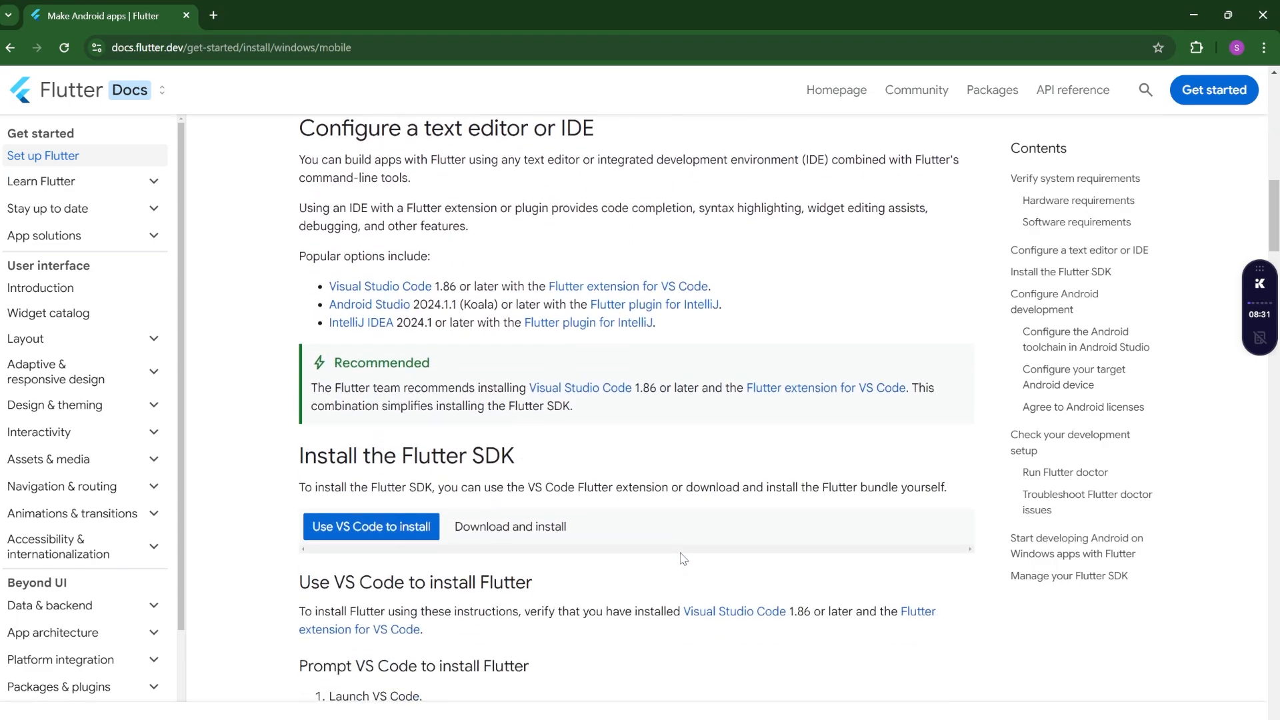
pyautogui.scroll(-3, 682, 559)
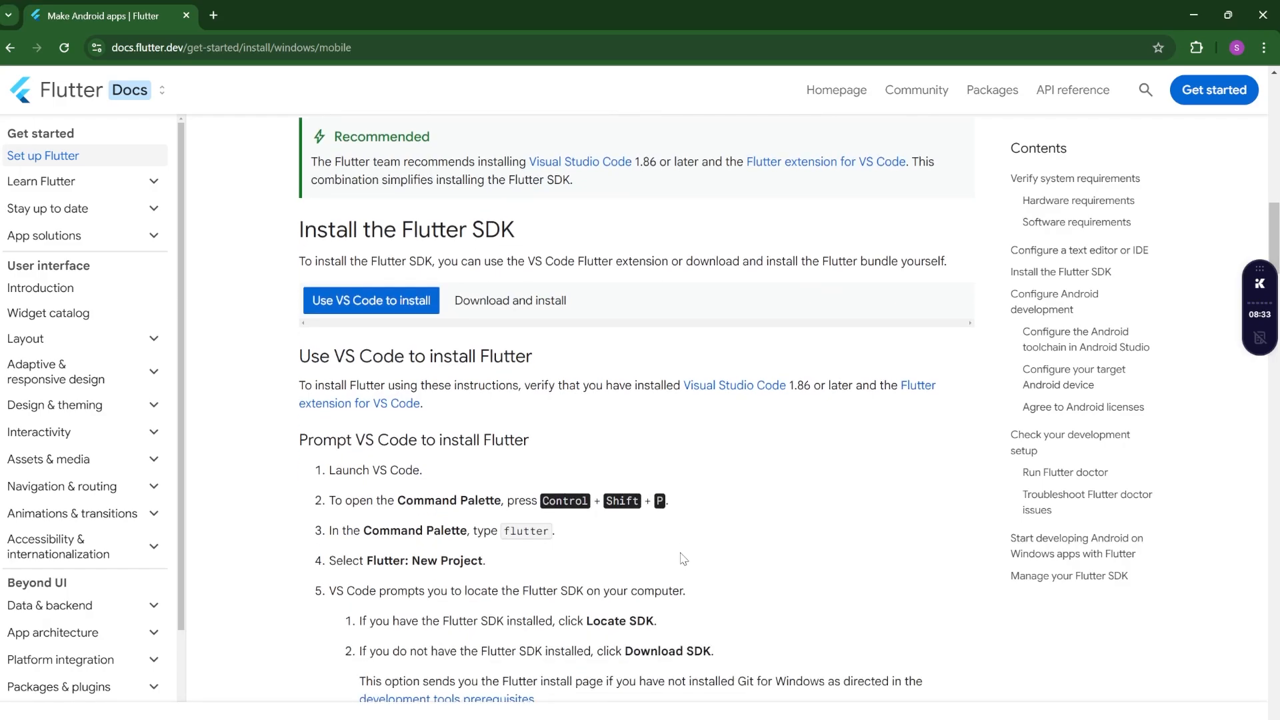
pyautogui.scroll(1, 683, 558)
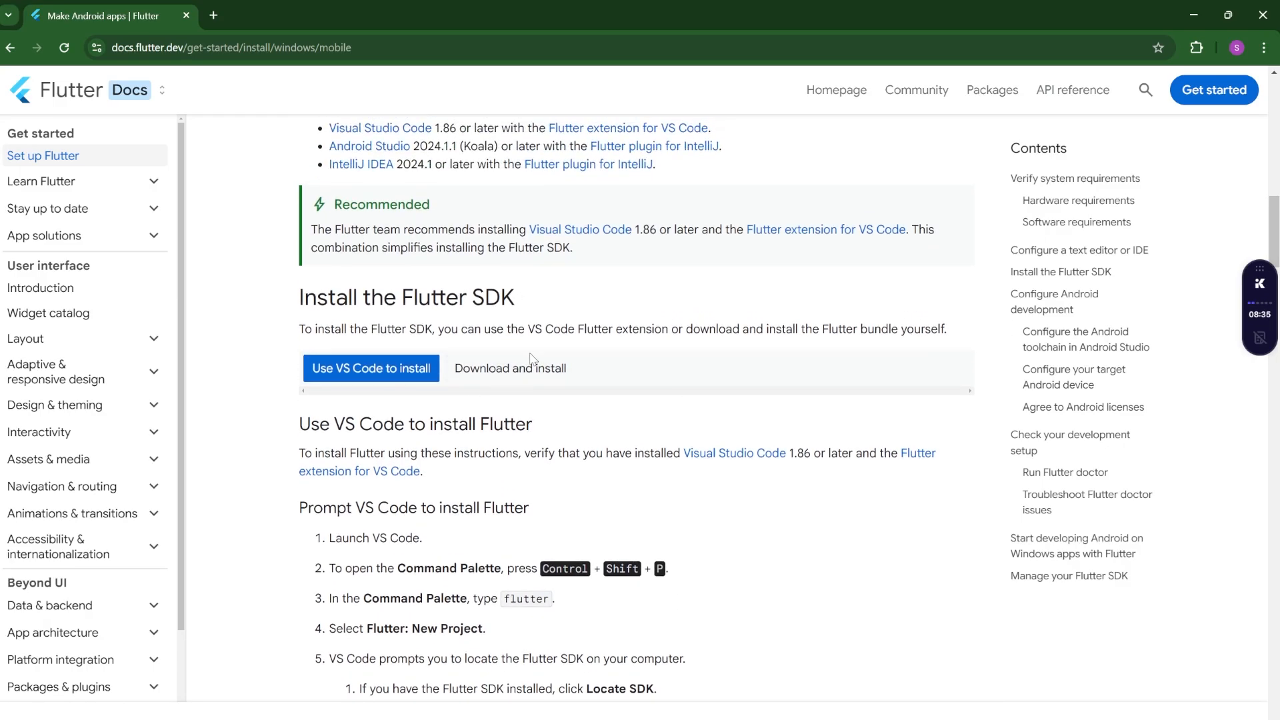
pyautogui.click(508, 374)
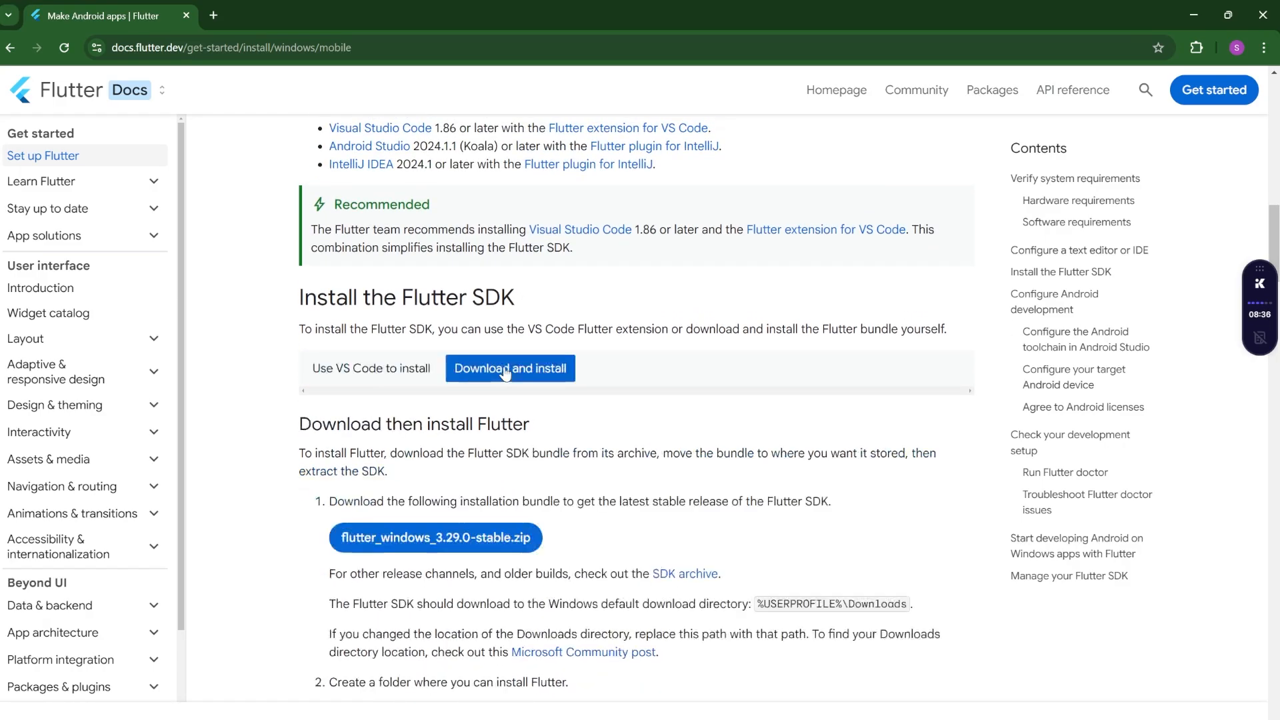
pyautogui.click(453, 545)
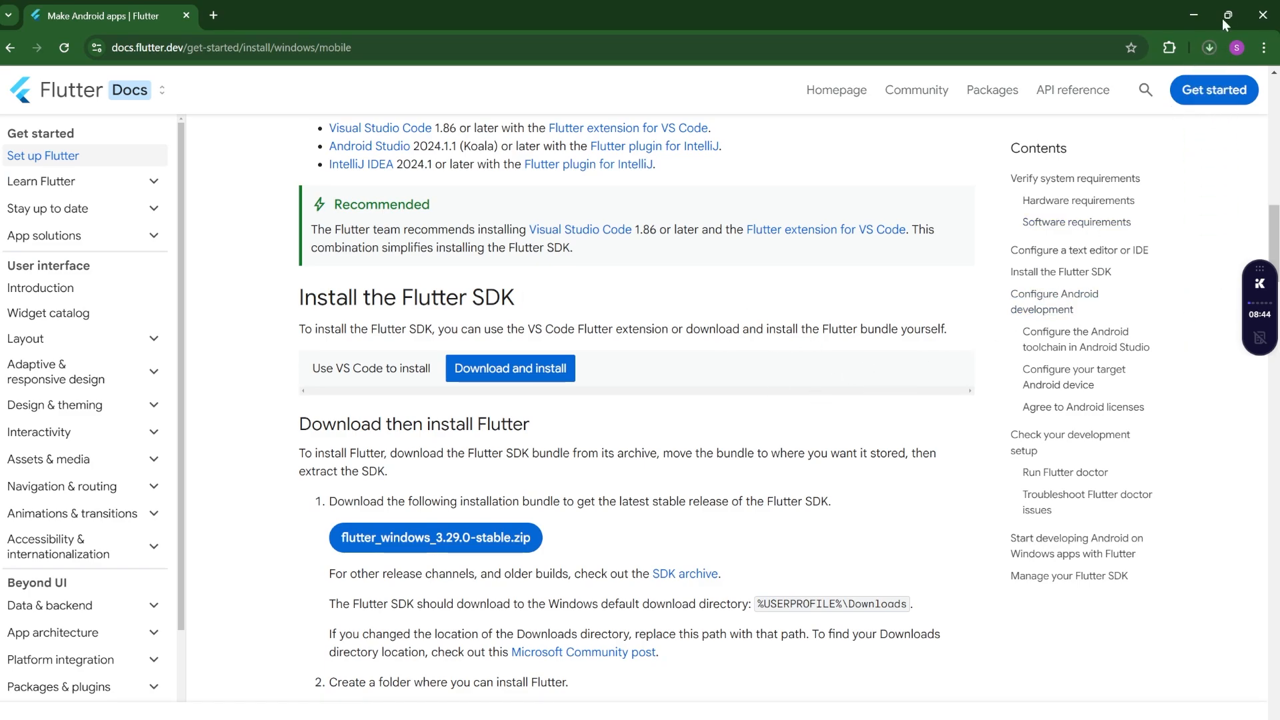
pyautogui.click(1206, 47)
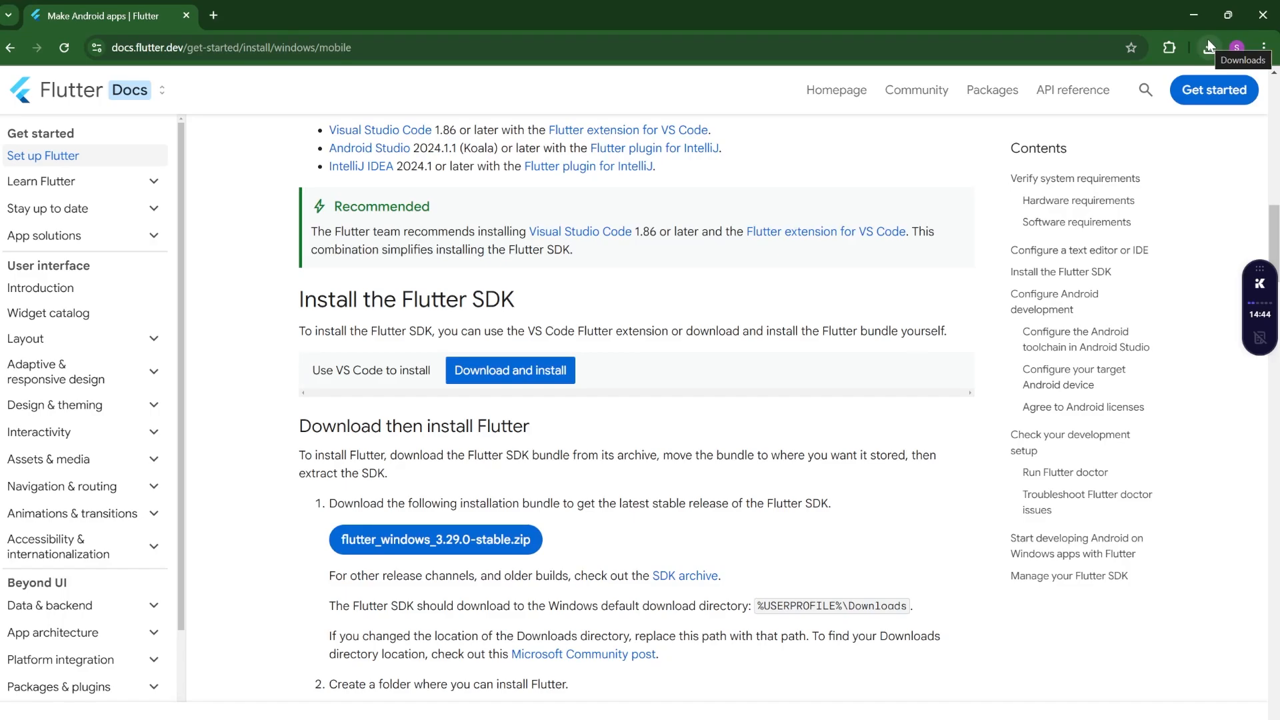
pyautogui.click(1207, 46)
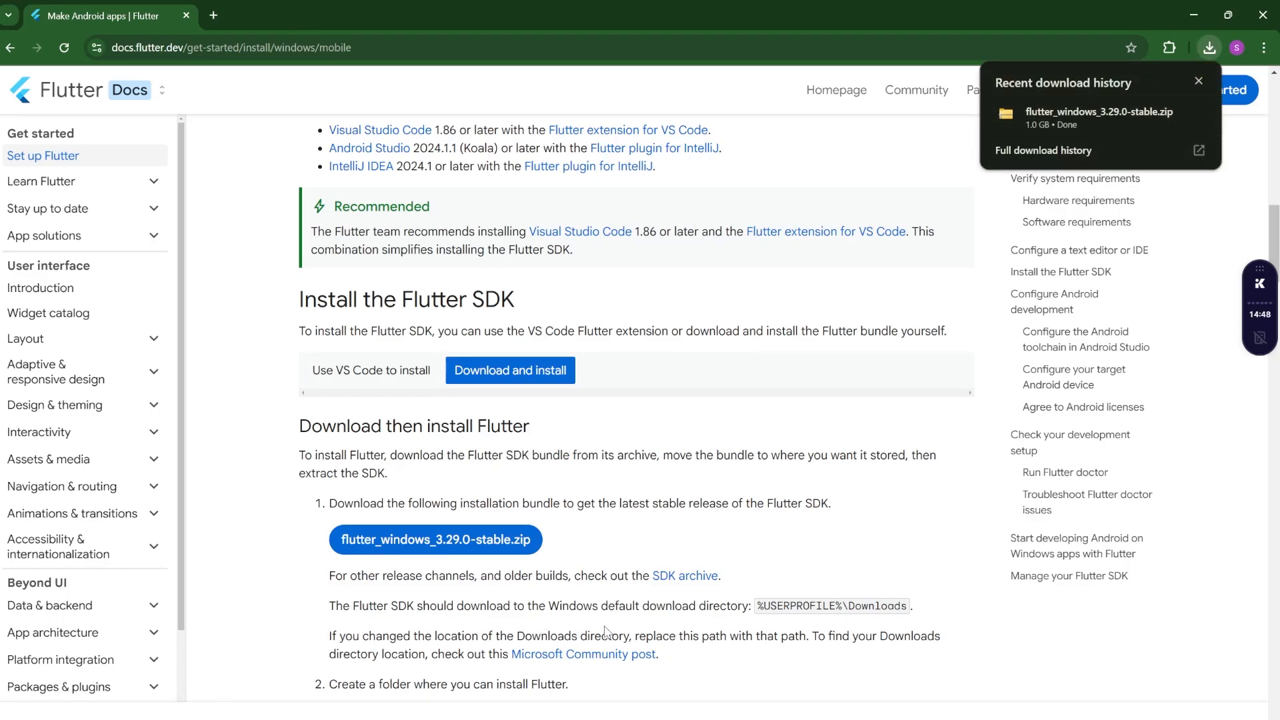
# Switch to File Explorer and extract the flutter_windows_3.29.0-stable archive to E:\flutter_windows_3.29.0-stable, showing the detailed copy progress
pyautogui.click(589, 710)
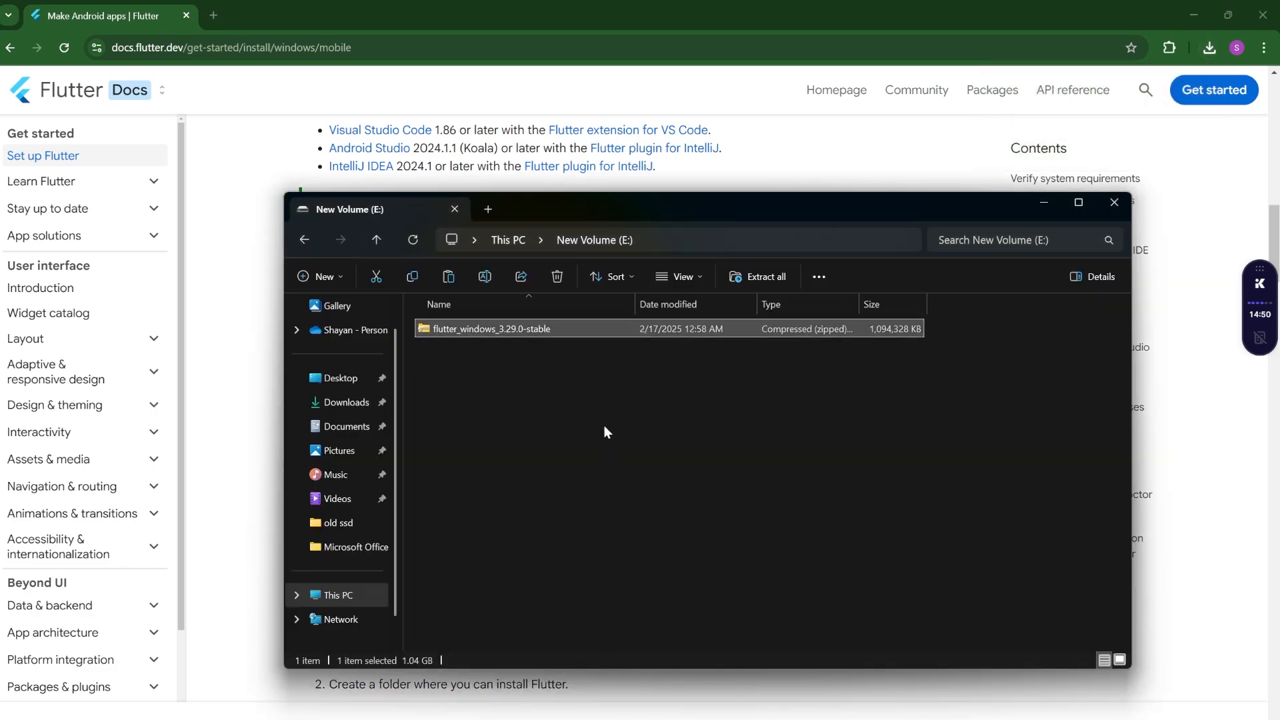
pyautogui.click(532, 328)
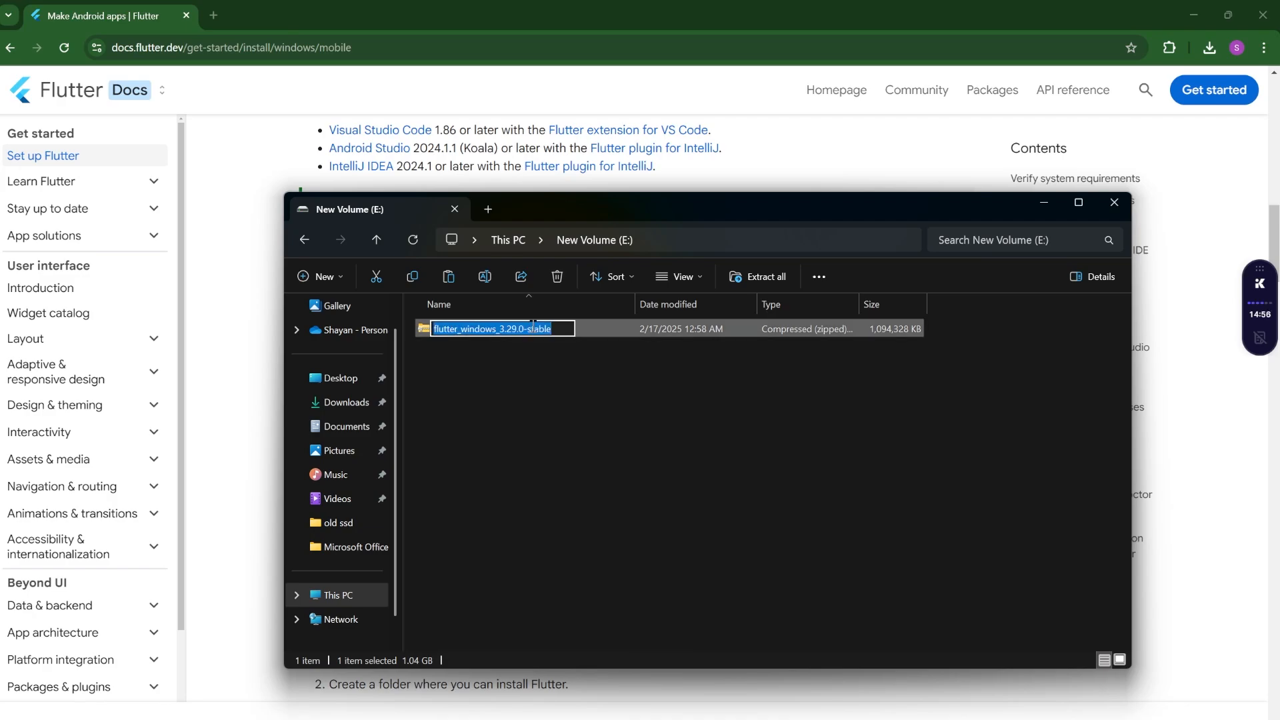
pyautogui.click(539, 395)
pyautogui.click(568, 331)
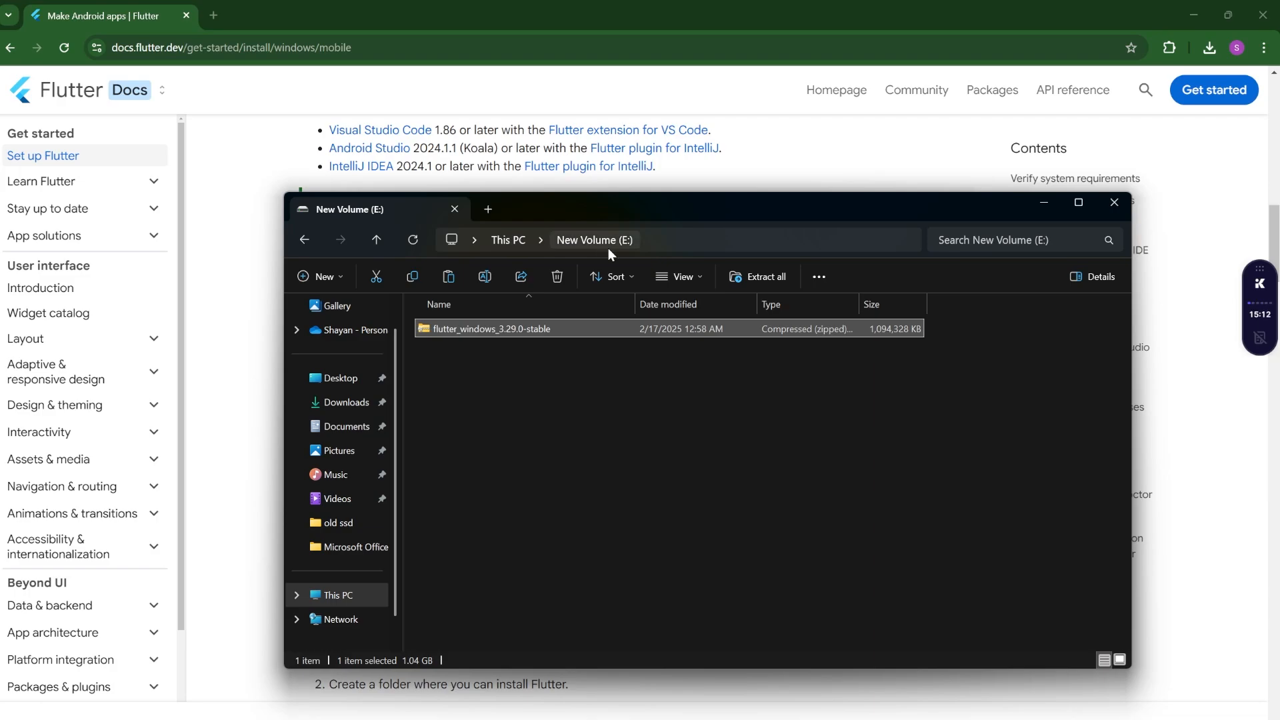
pyautogui.rightClick(553, 326)
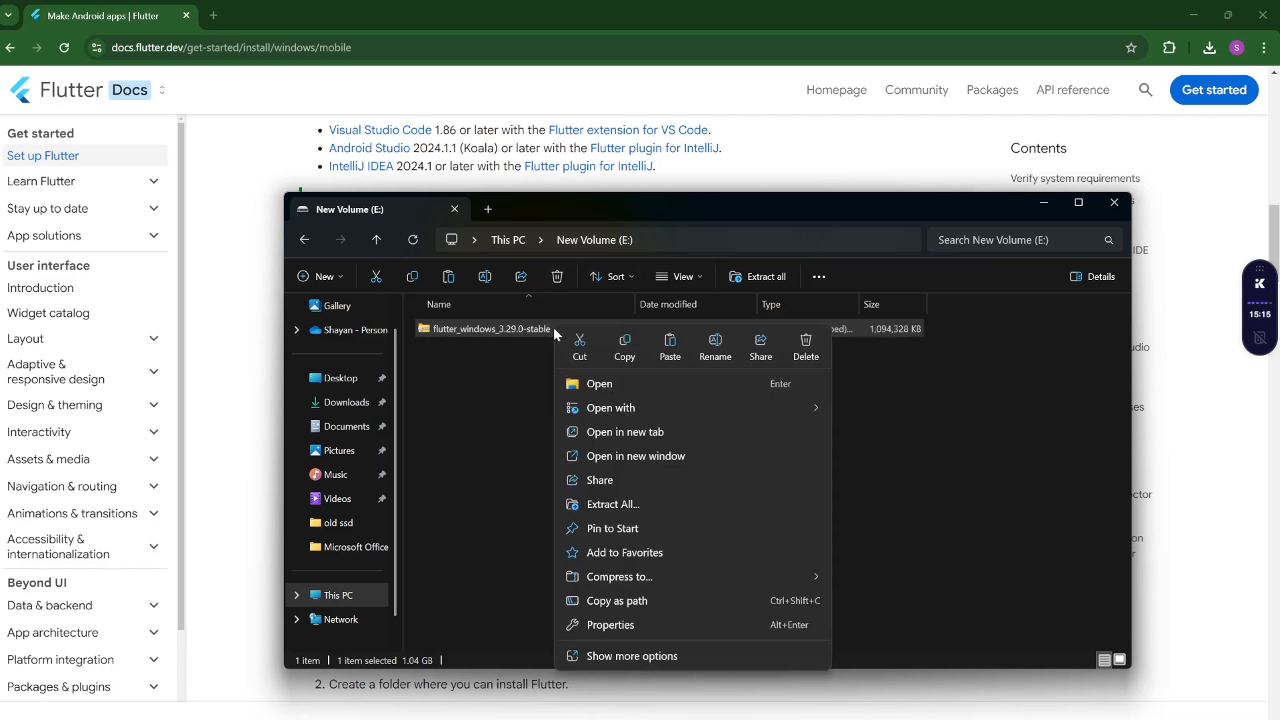
pyautogui.click(613, 505)
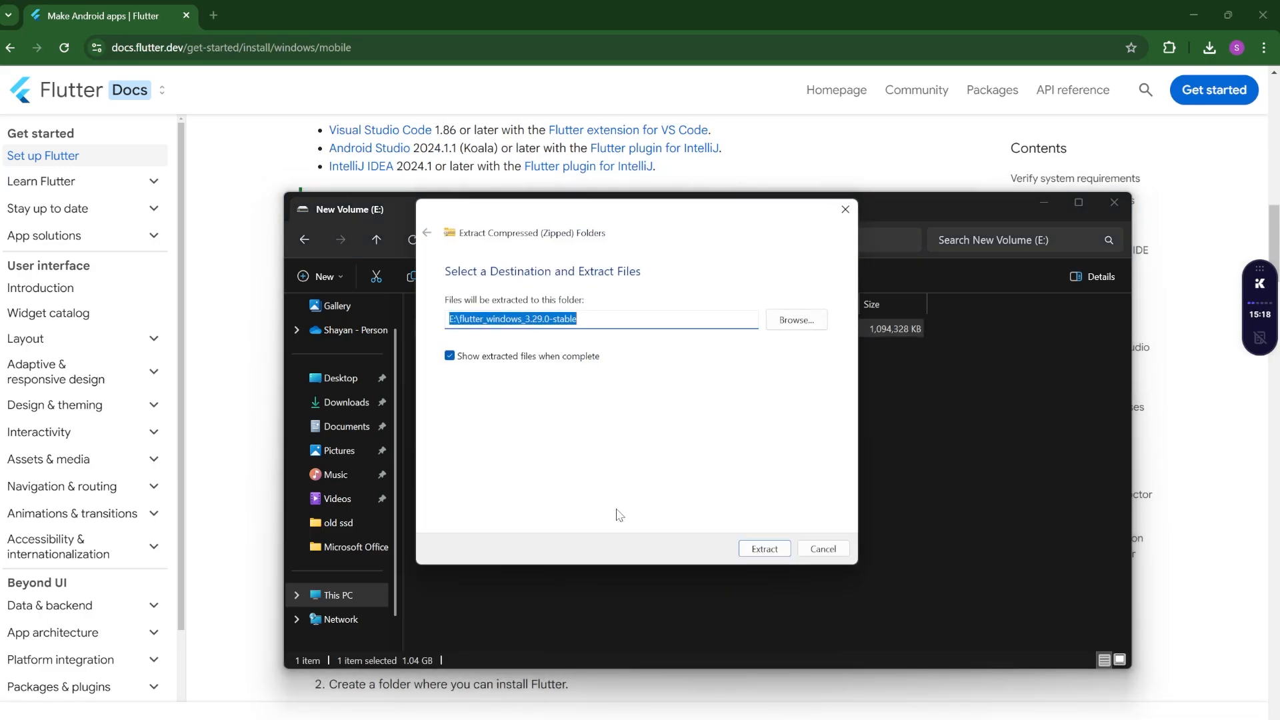
pyautogui.click(775, 558)
pyautogui.click(766, 541)
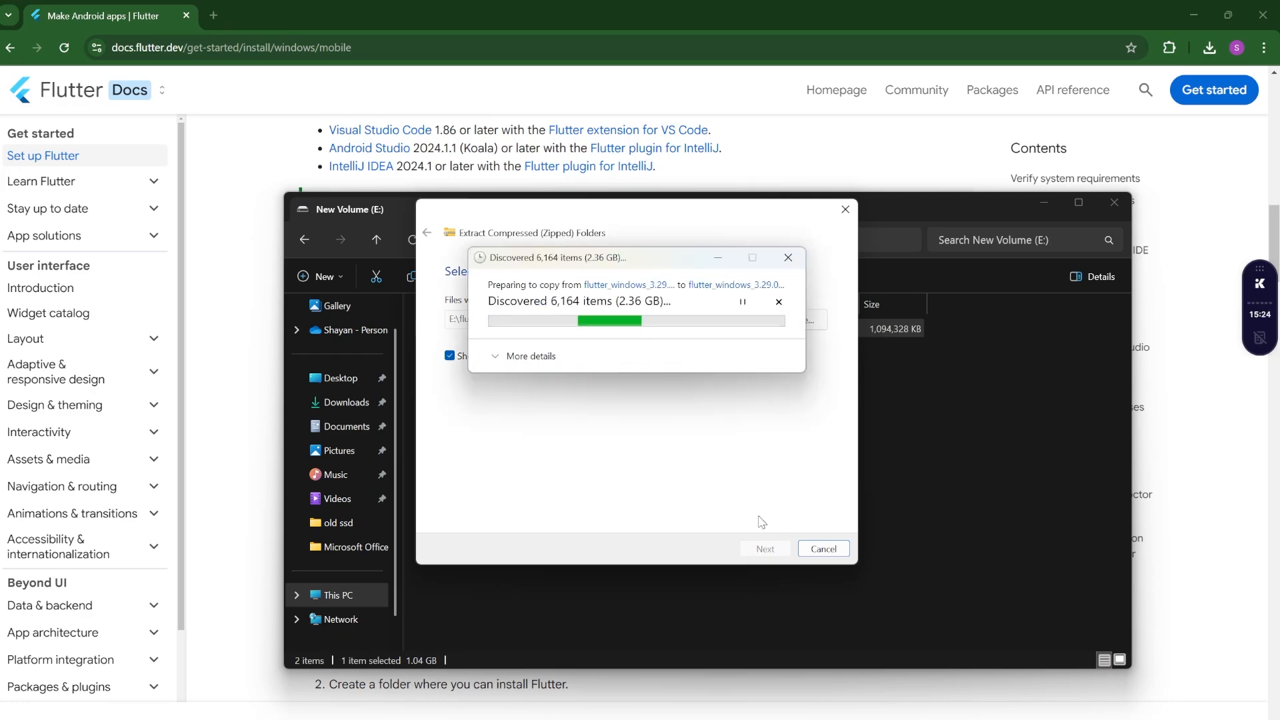
pyautogui.click(529, 358)
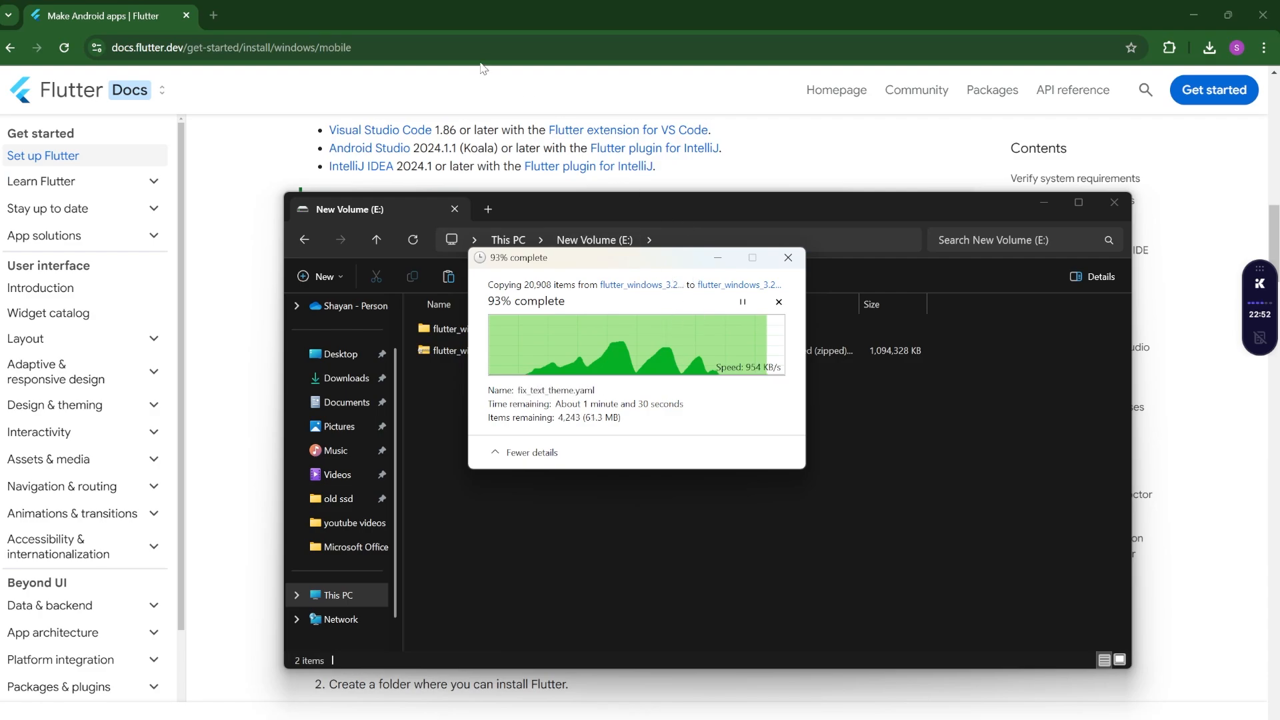
# Return to Chrome, search for "downlaod android studio" in a new tab and open the official Android Studio page
pyautogui.click(479, 10)
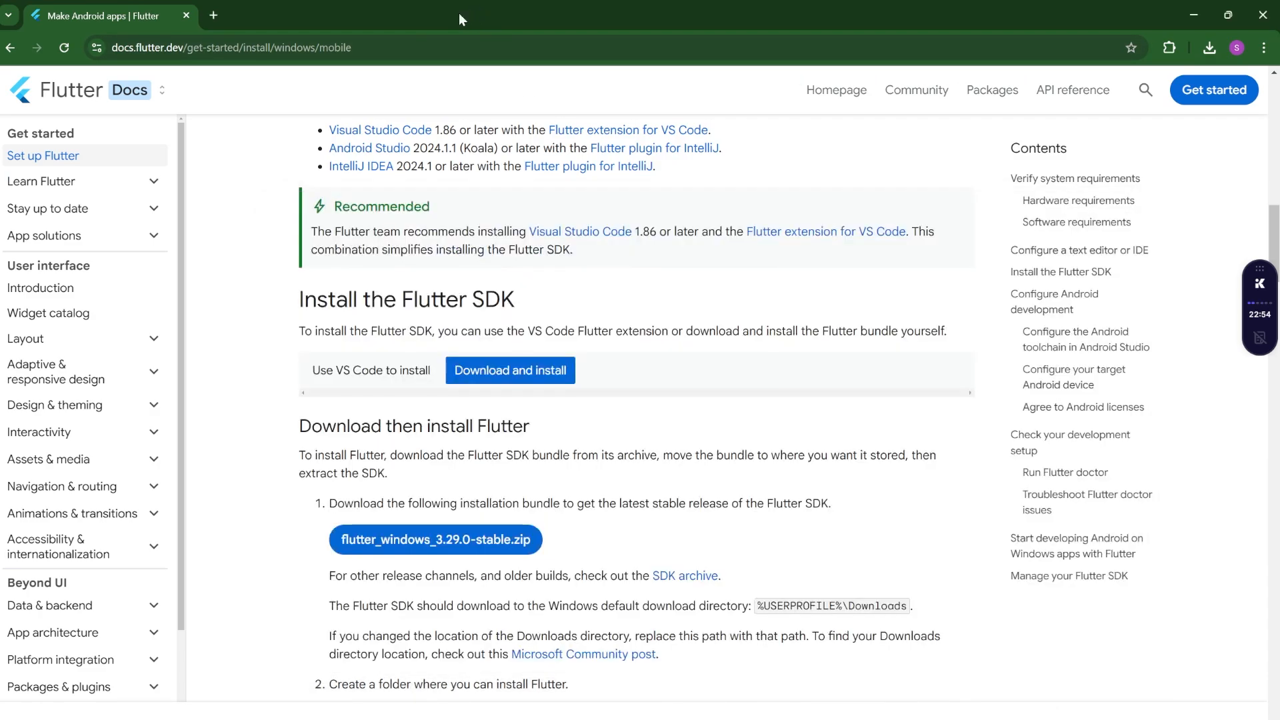
pyautogui.click(213, 14)
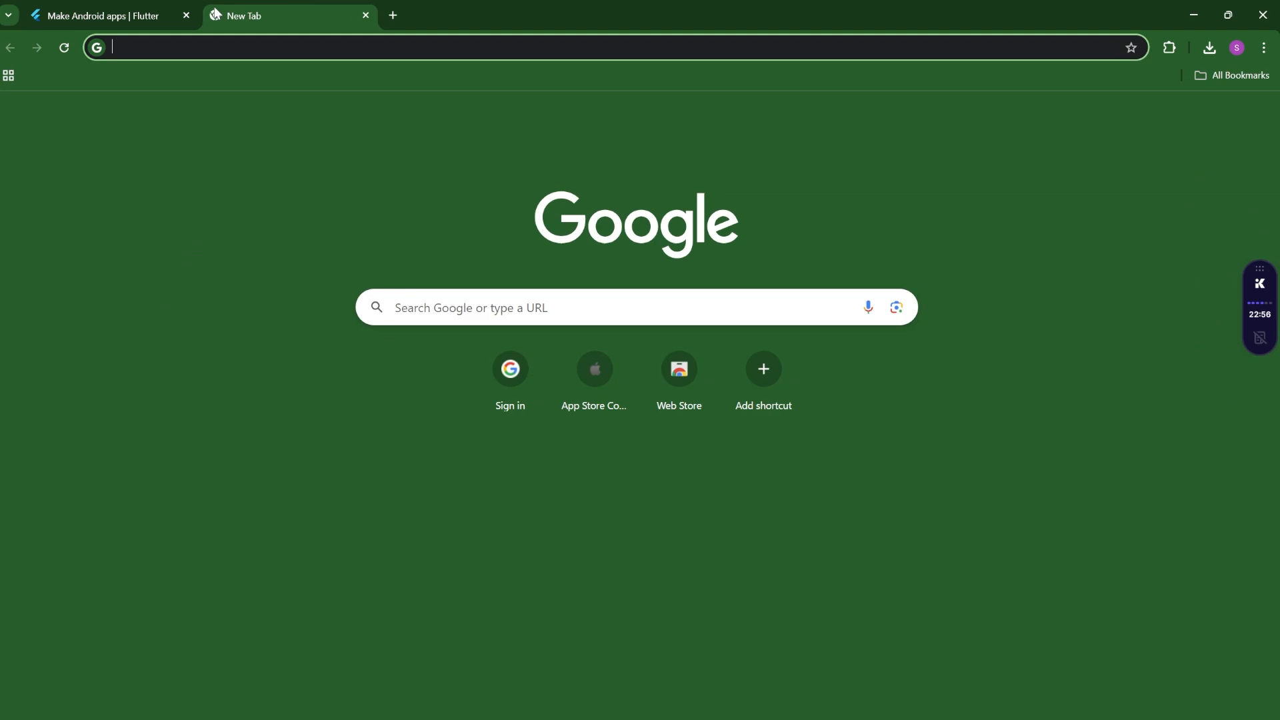
pyautogui.write('downlaod')
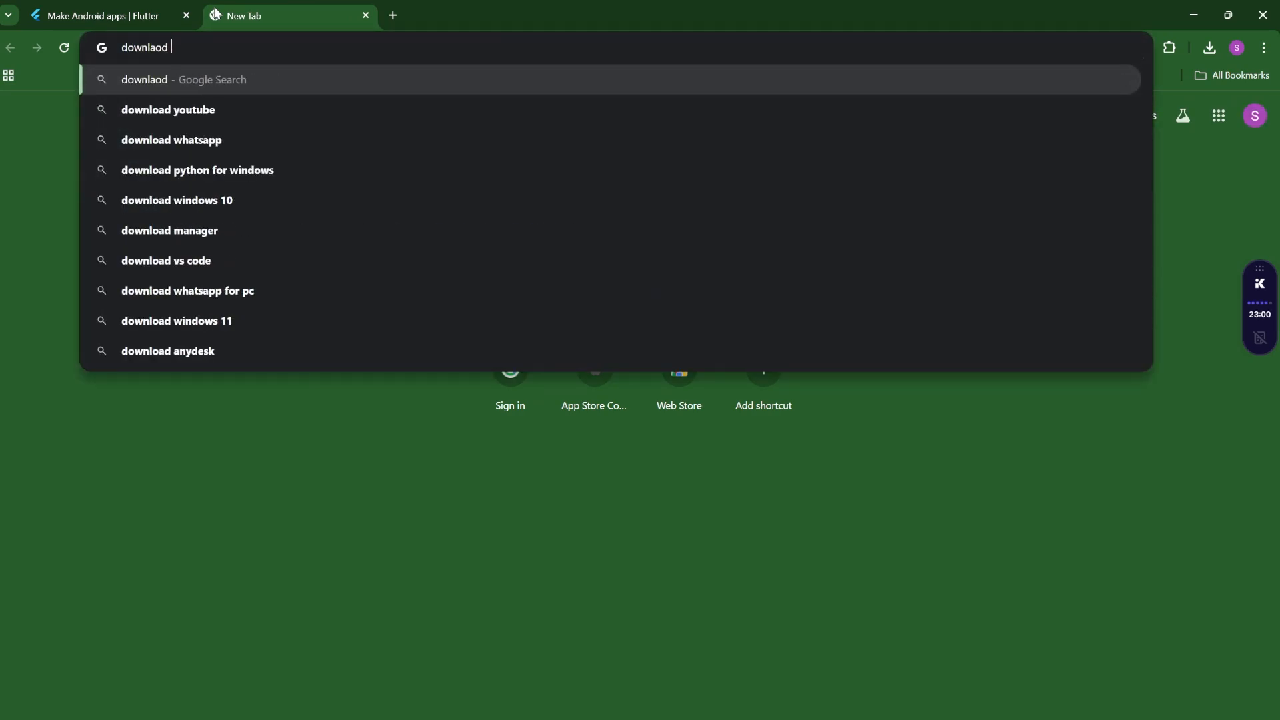
pyautogui.write(' android studio')
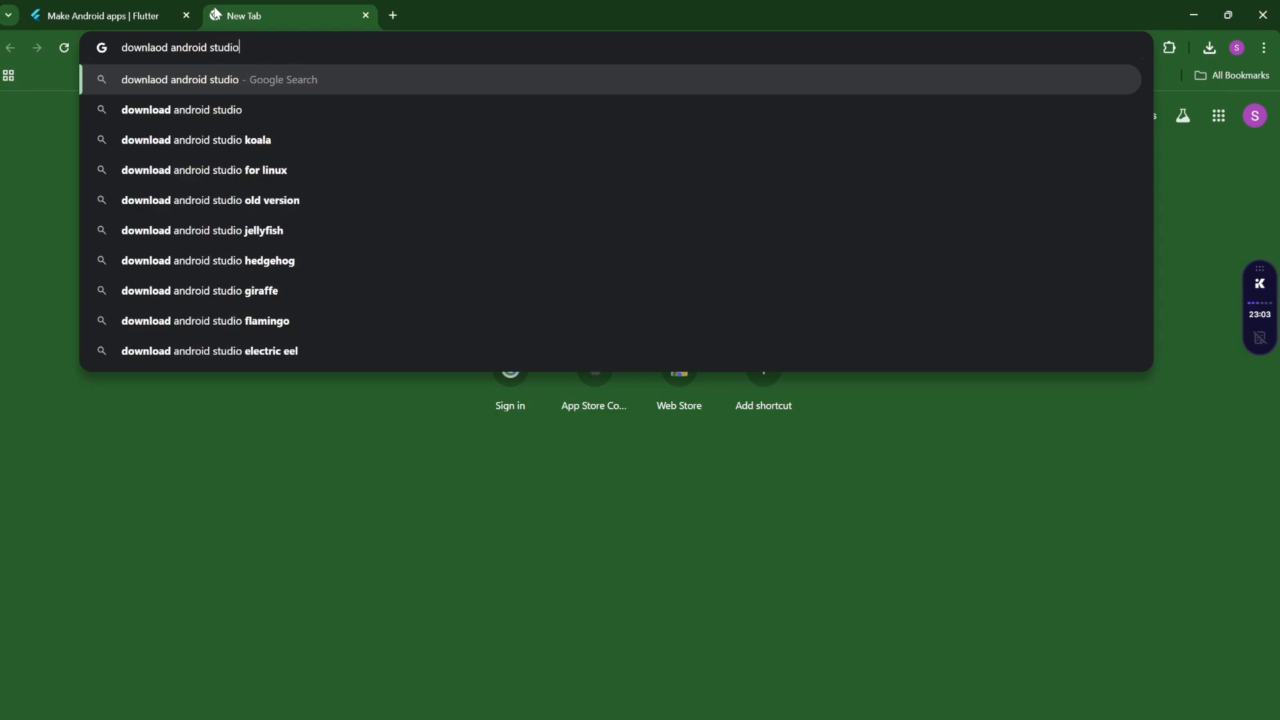
pyautogui.press('Return')
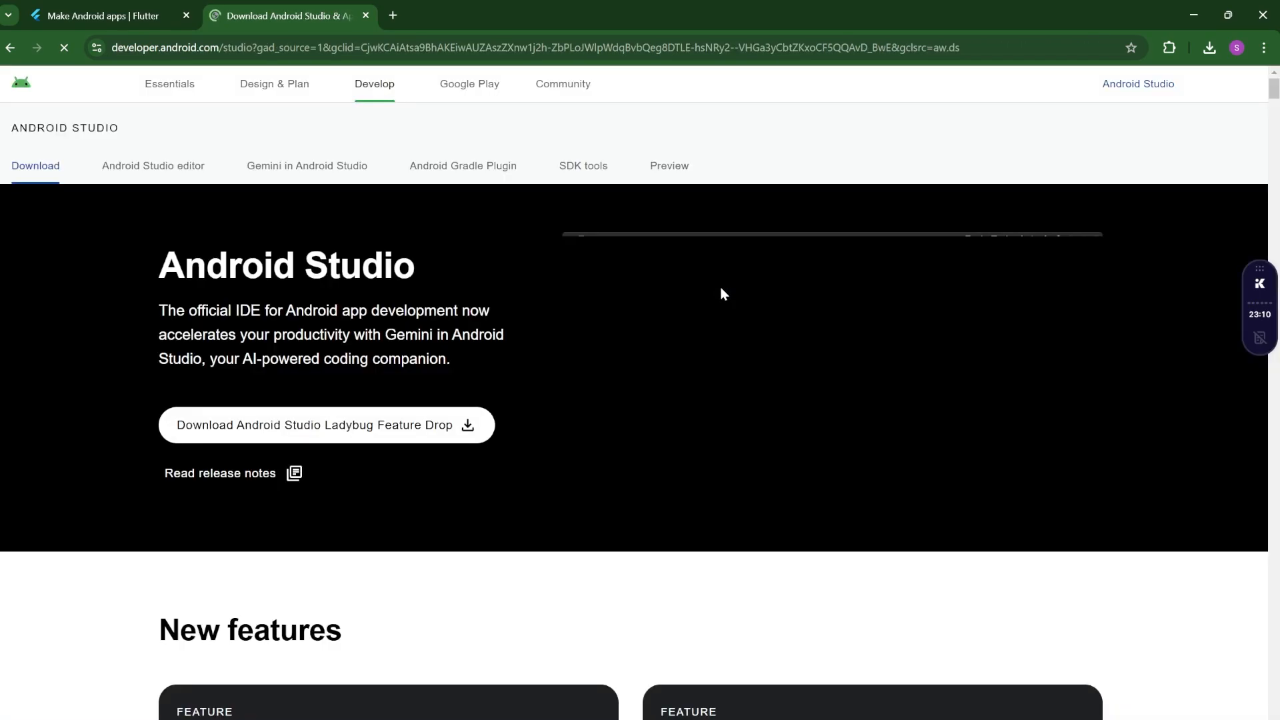
# Accept the terms and download Android Studio Ladybug Feature Drop 2024.2.2 Patch 1 for Windows, checking its progress in the download history
pyautogui.click(458, 435)
pyautogui.scroll(-10, 715, 417)
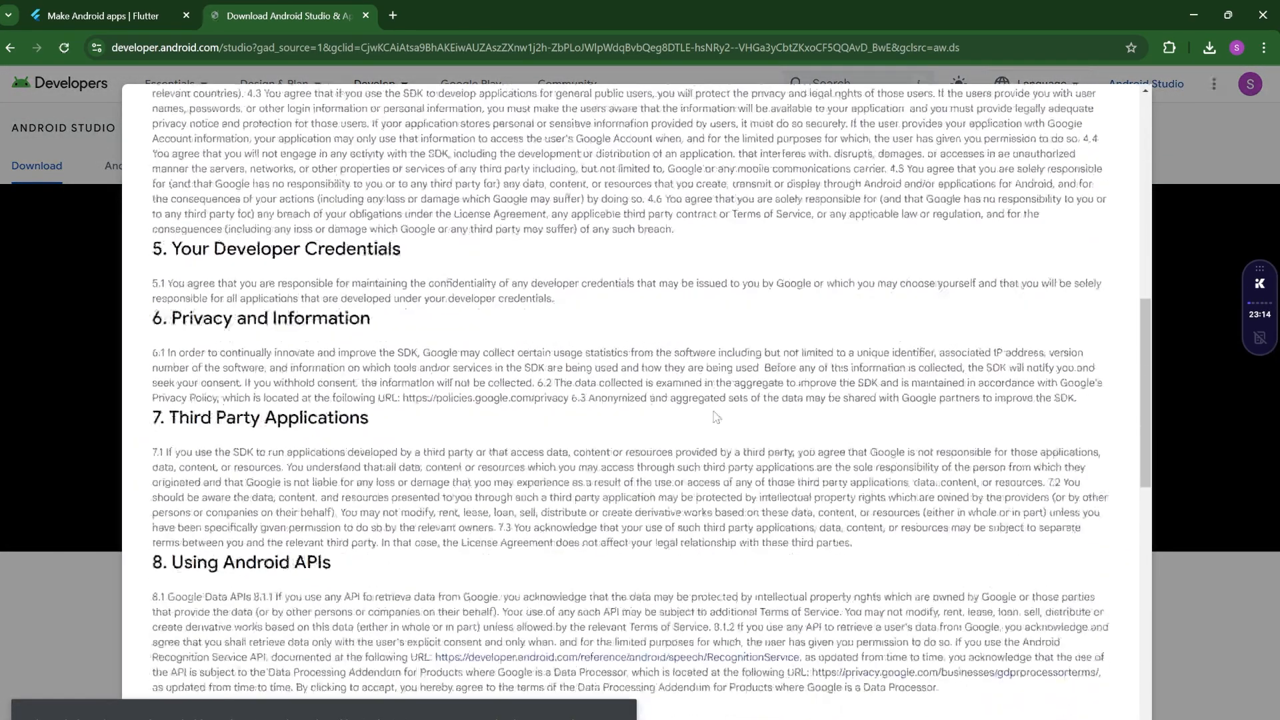
pyautogui.scroll(-15, 716, 417)
pyautogui.click(326, 620)
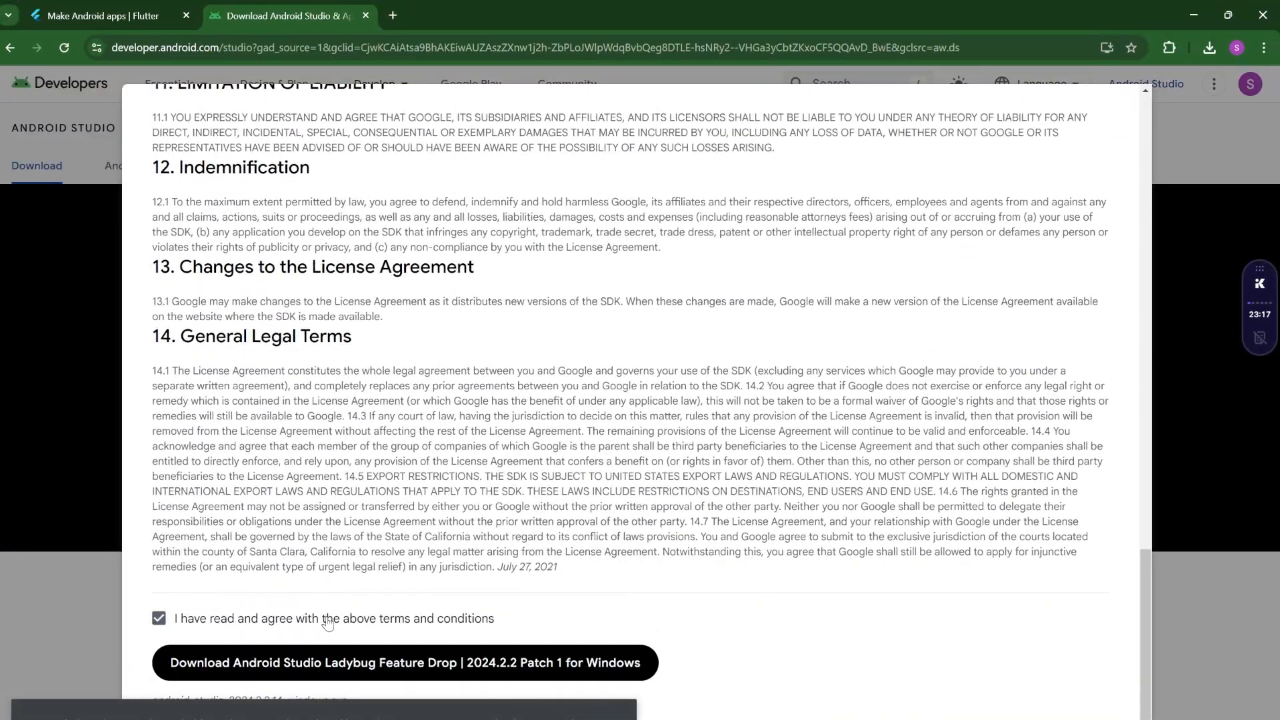
pyautogui.click(520, 671)
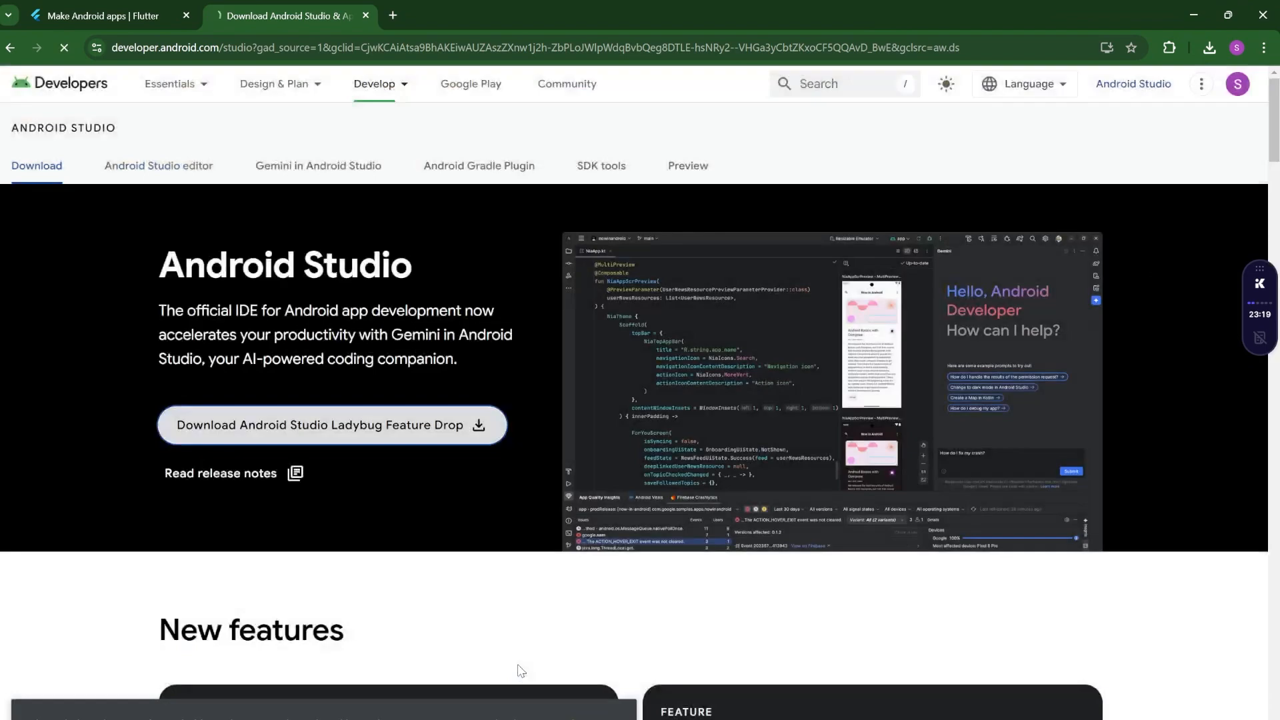
pyautogui.click(1210, 47)
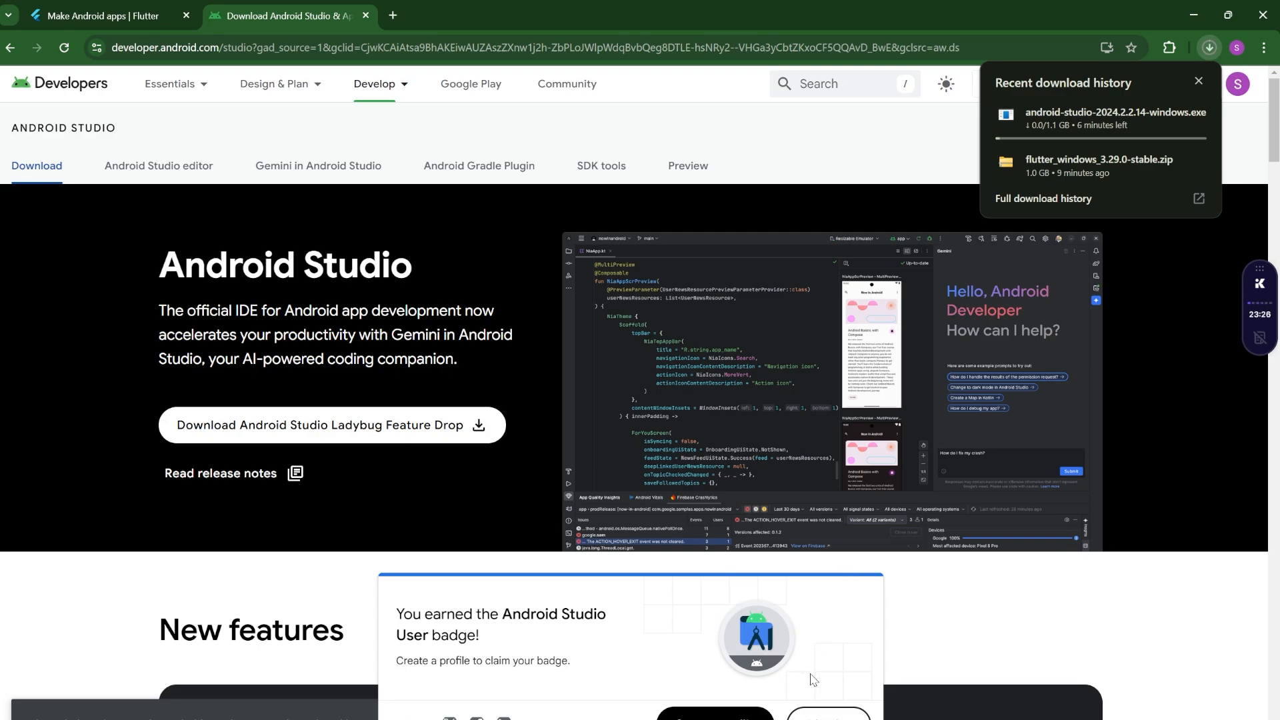
pyautogui.moveTo(1185, 124)
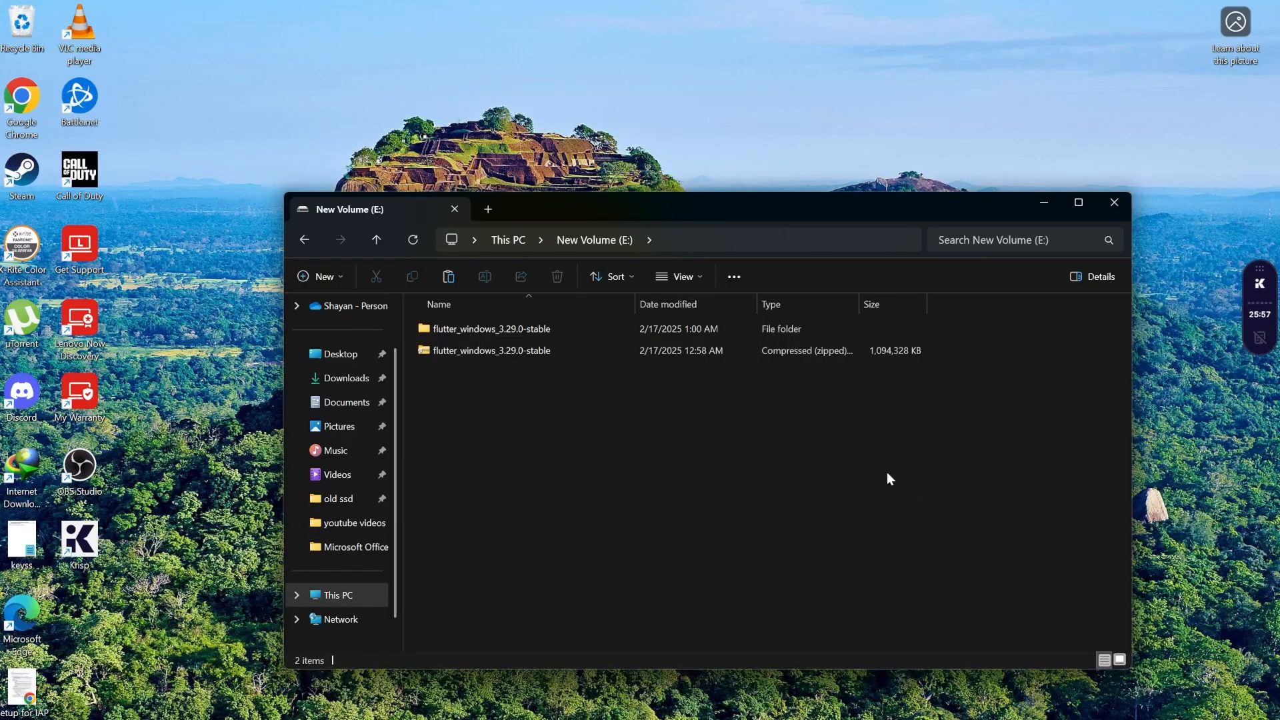
# Open the flutter\bin folder inside the extracted flutter_windows_3.29.0-stable folder and copy its full path
pyautogui.doubleClick(736, 331)
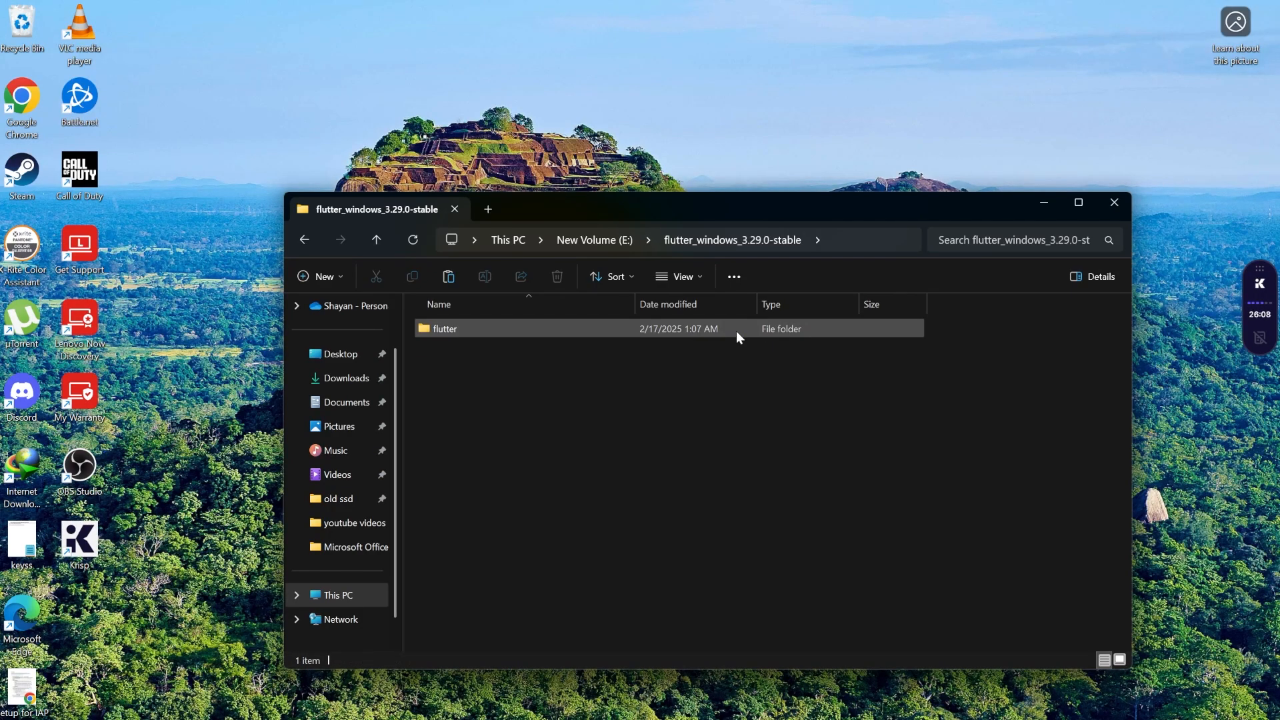
pyautogui.doubleClick(736, 331)
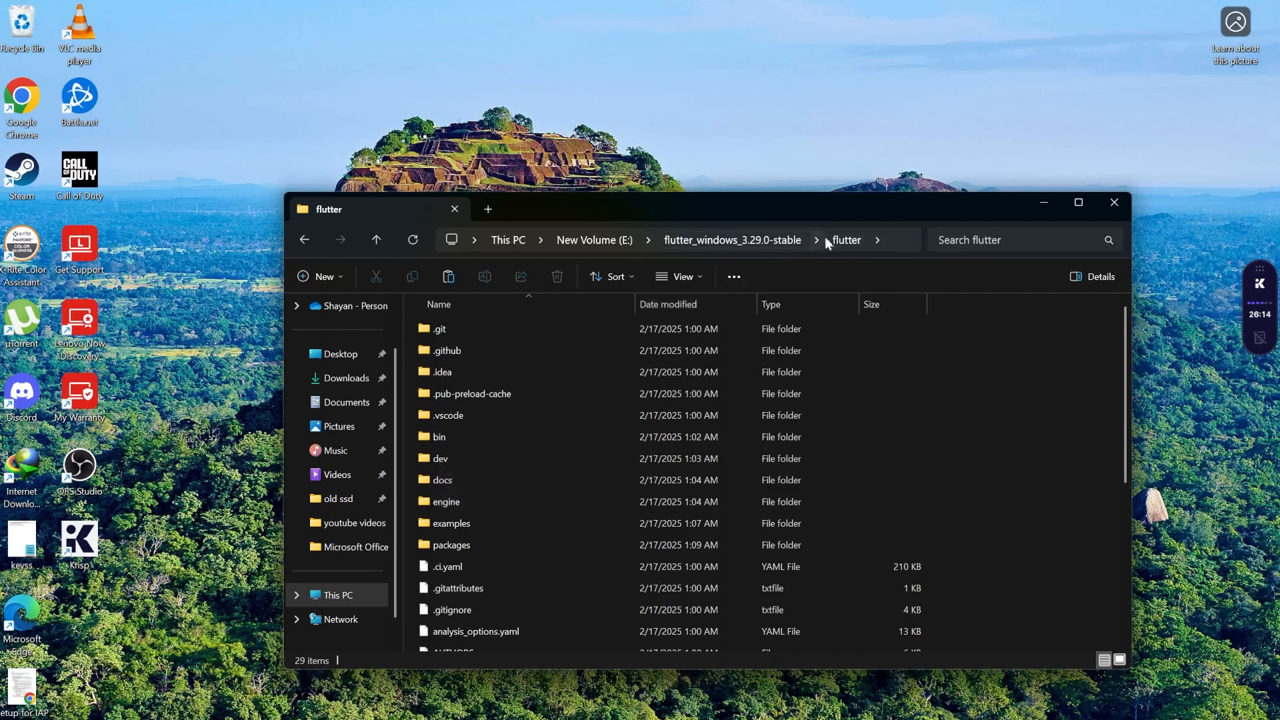
pyautogui.doubleClick(477, 436)
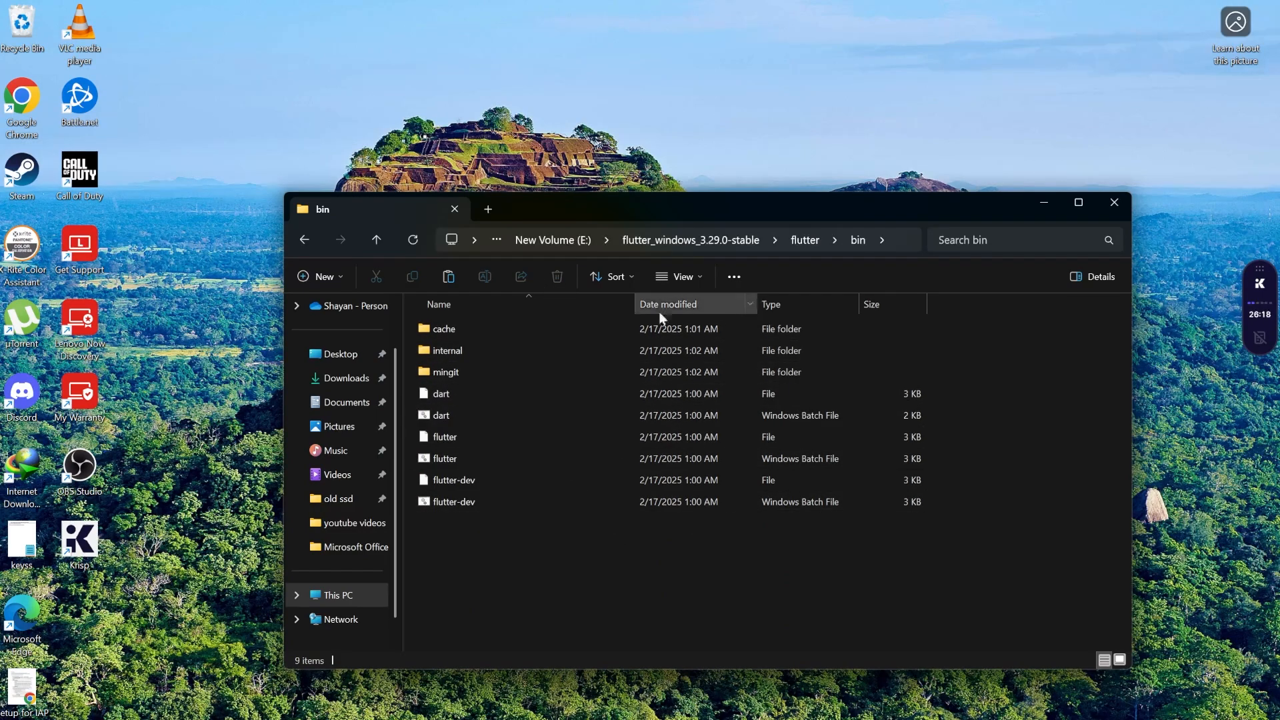
pyautogui.click(898, 242)
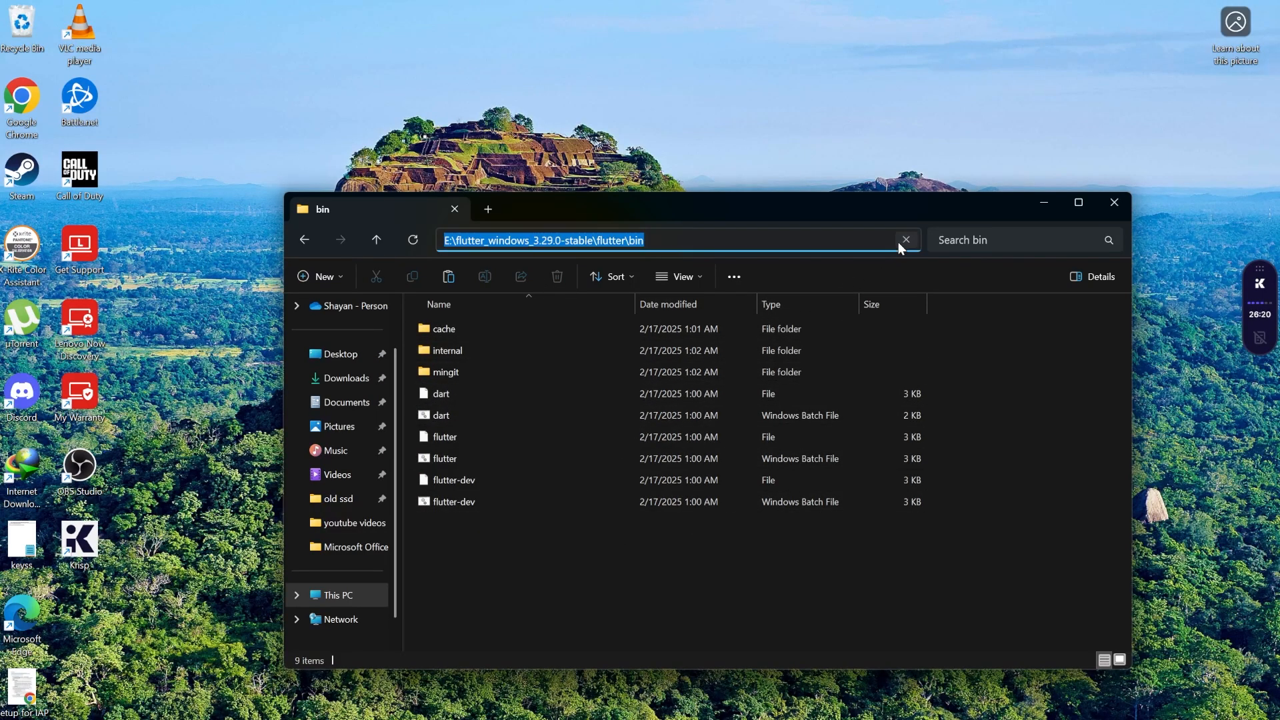
pyautogui.hotkey('ctrl', 'c')
# Open the system environment variables and add E:\flutter_windows_3.29.0-stable\flutter\bin as a new entry in the user Path variable
pyautogui.press('super+s')
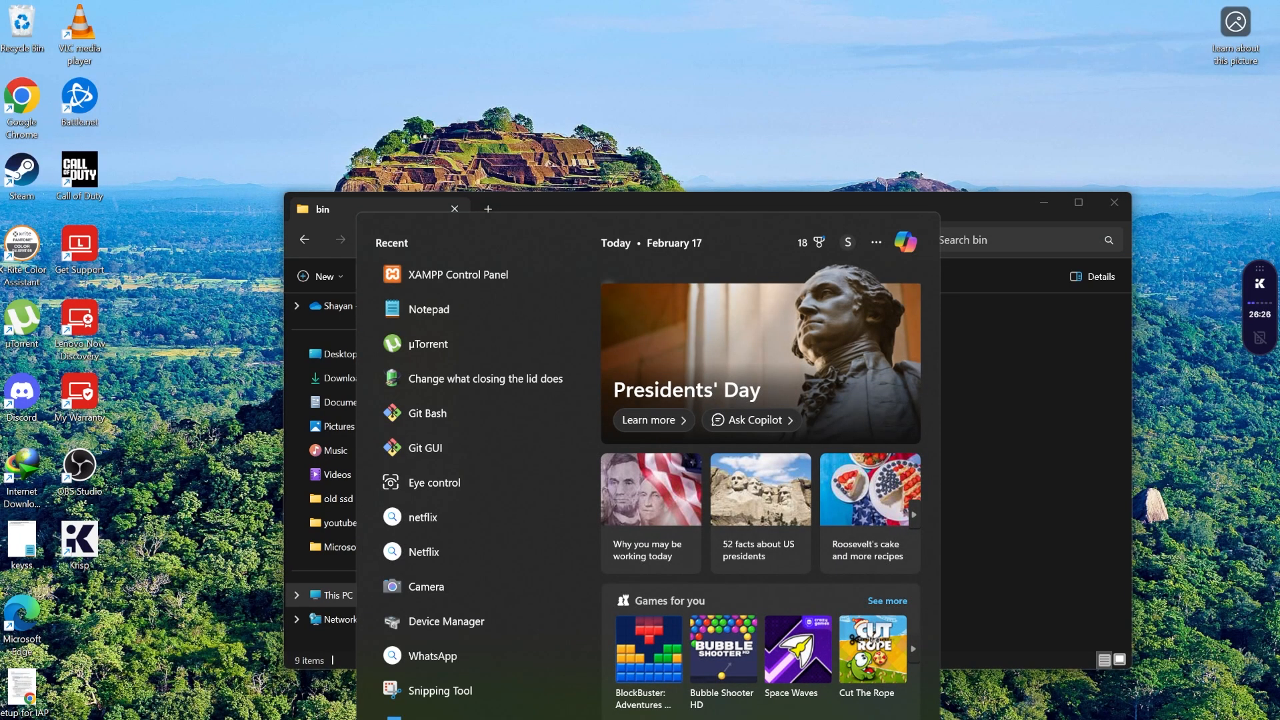
pyautogui.write('env')
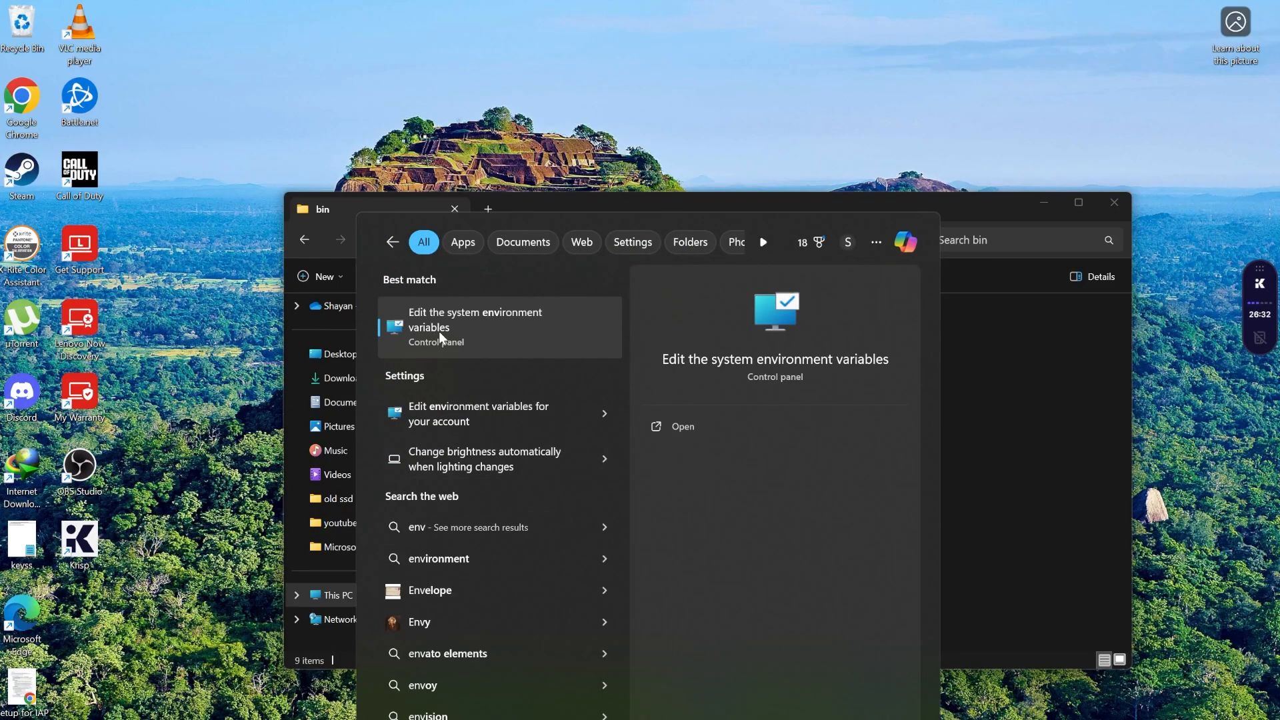
pyautogui.click(482, 320)
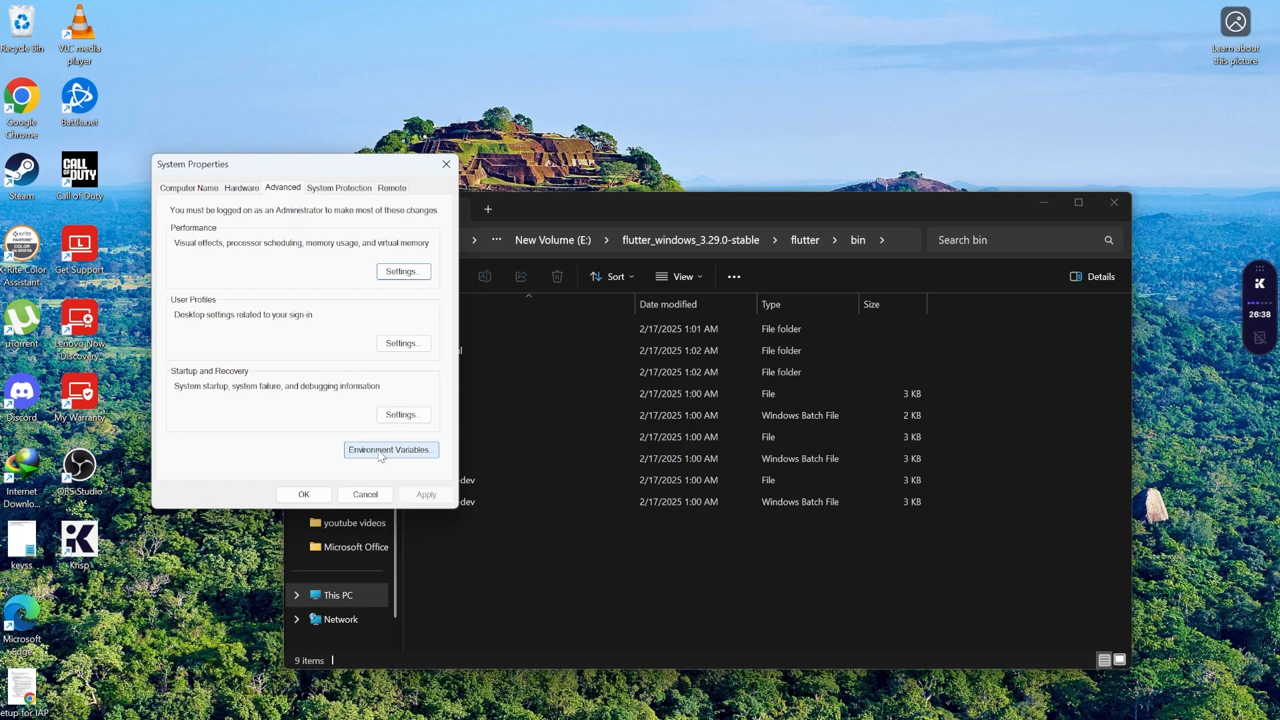
pyautogui.click(393, 450)
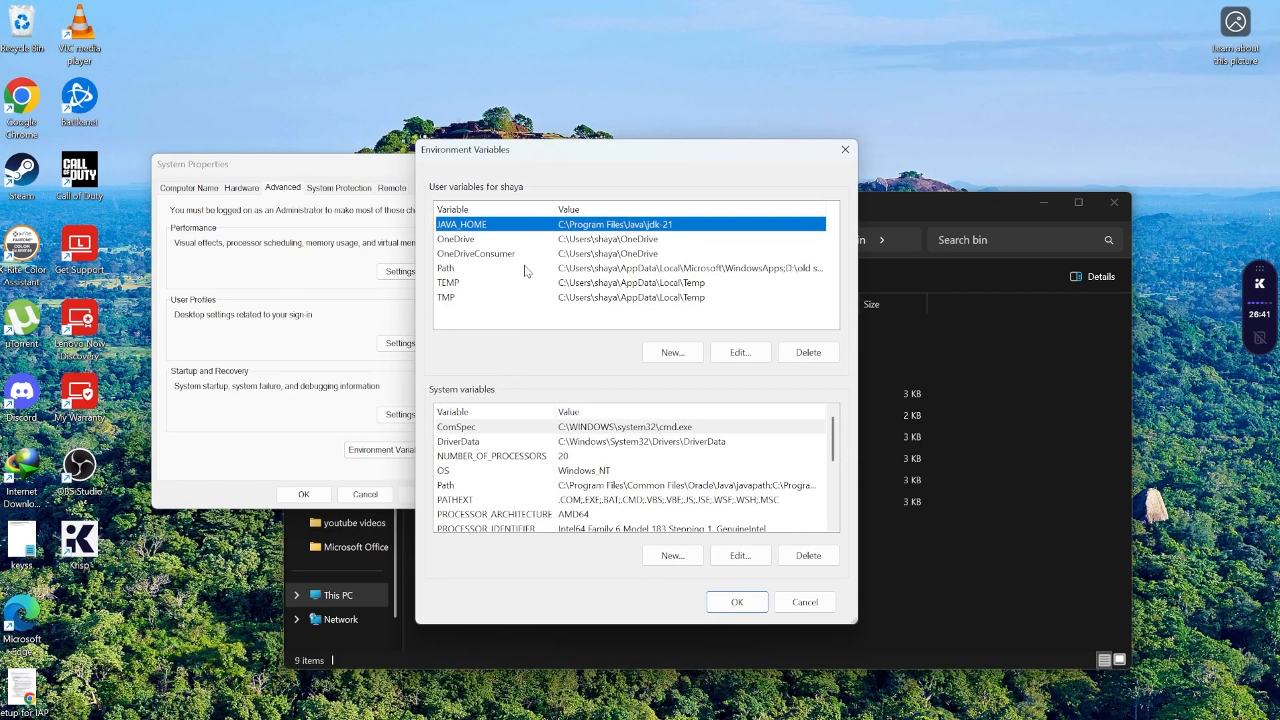
pyautogui.click(460, 270)
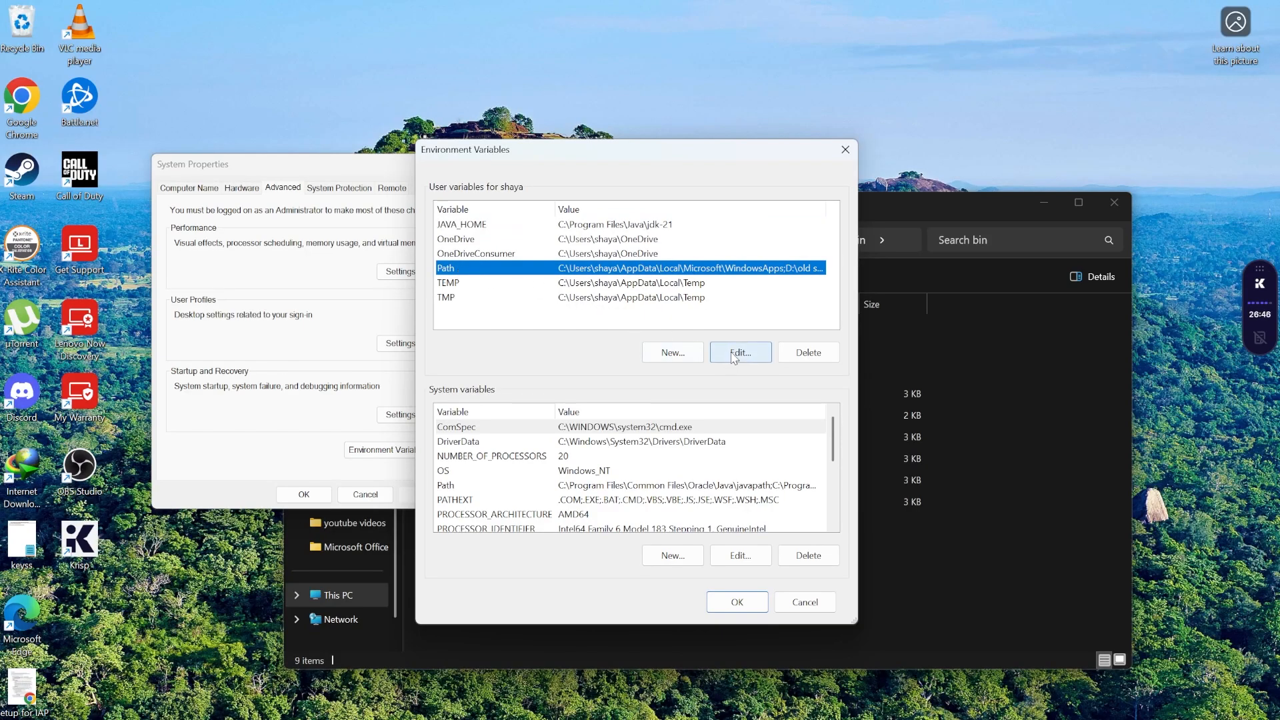
pyautogui.click(734, 357)
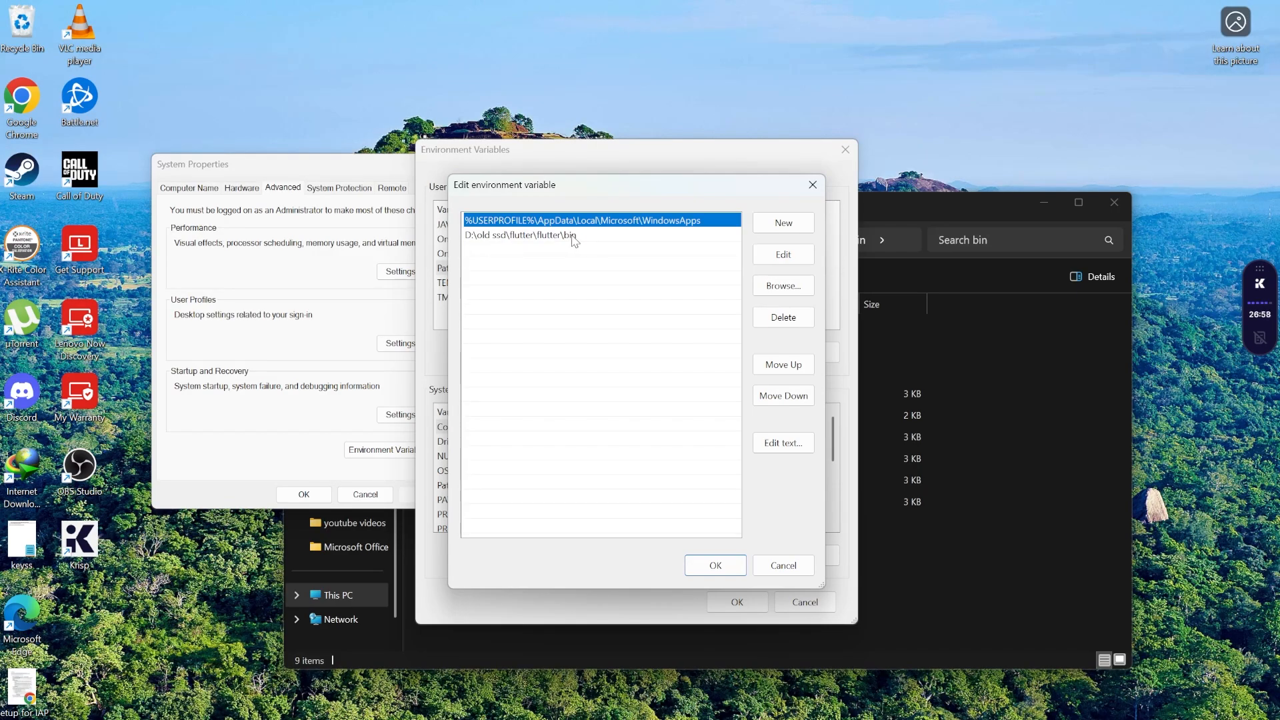
pyautogui.click(586, 242)
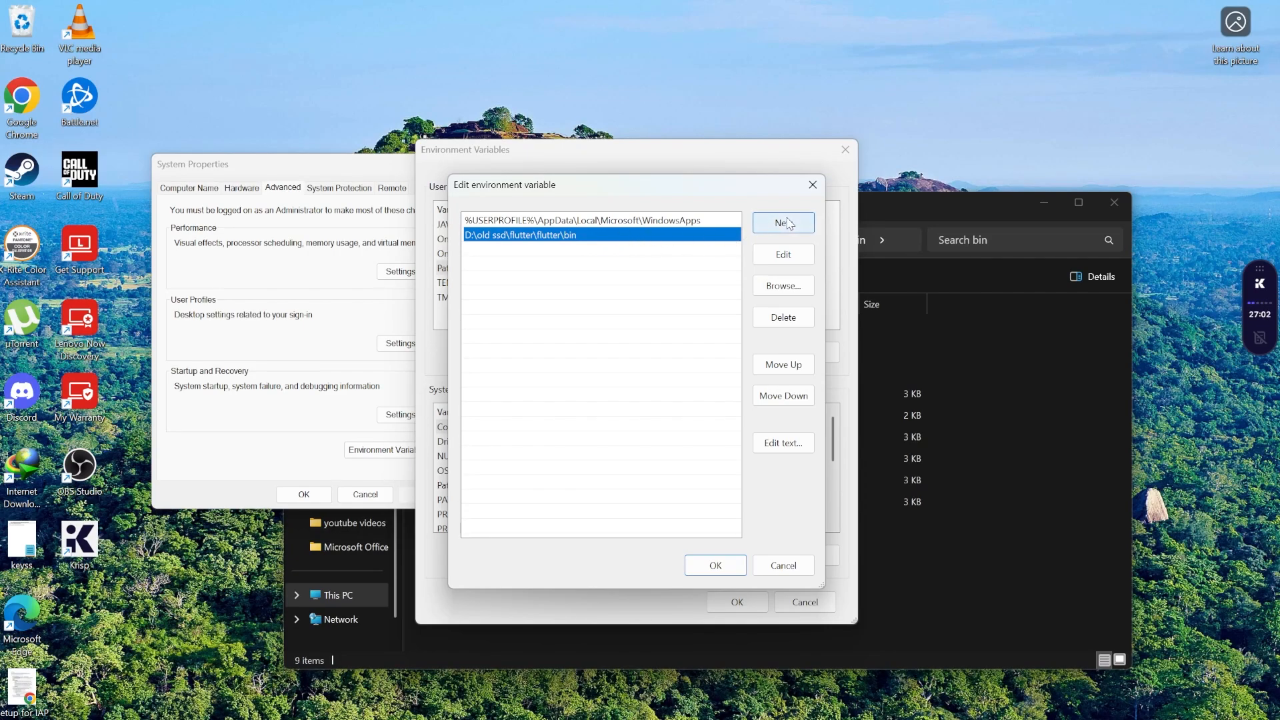
pyautogui.click(785, 227)
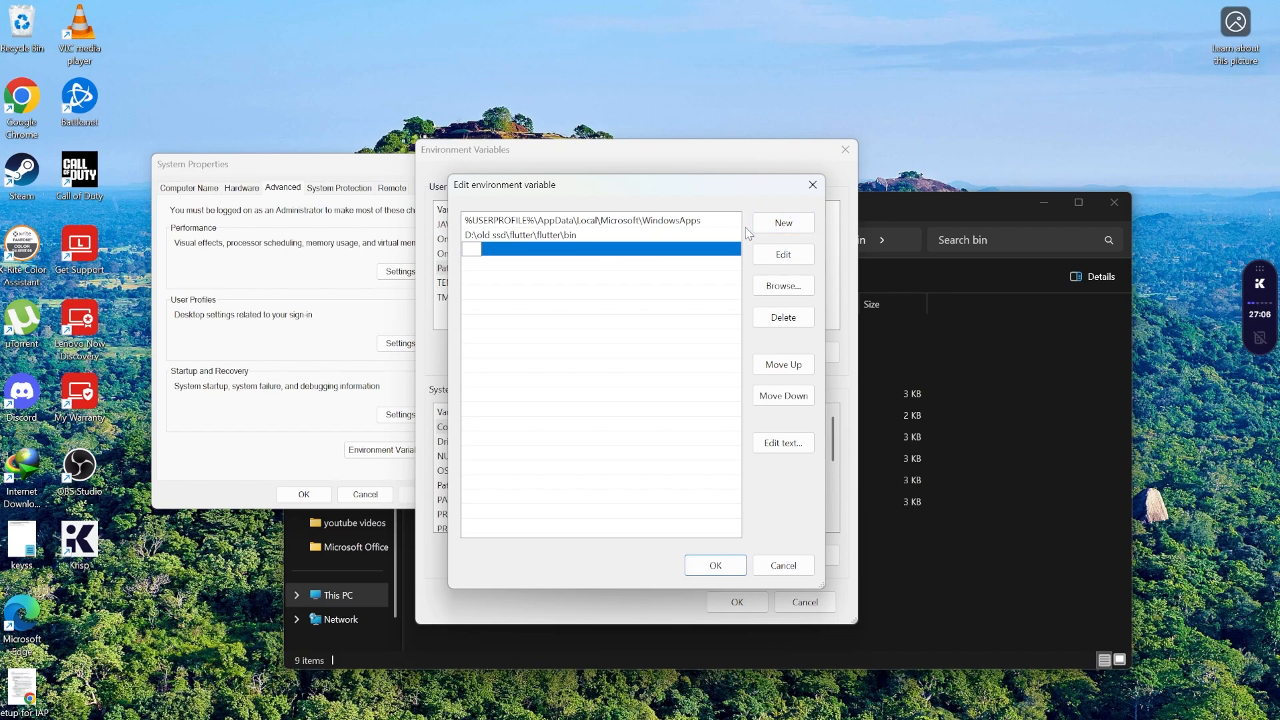
pyautogui.hotkey('ctrl', 'v')
pyautogui.click(660, 279)
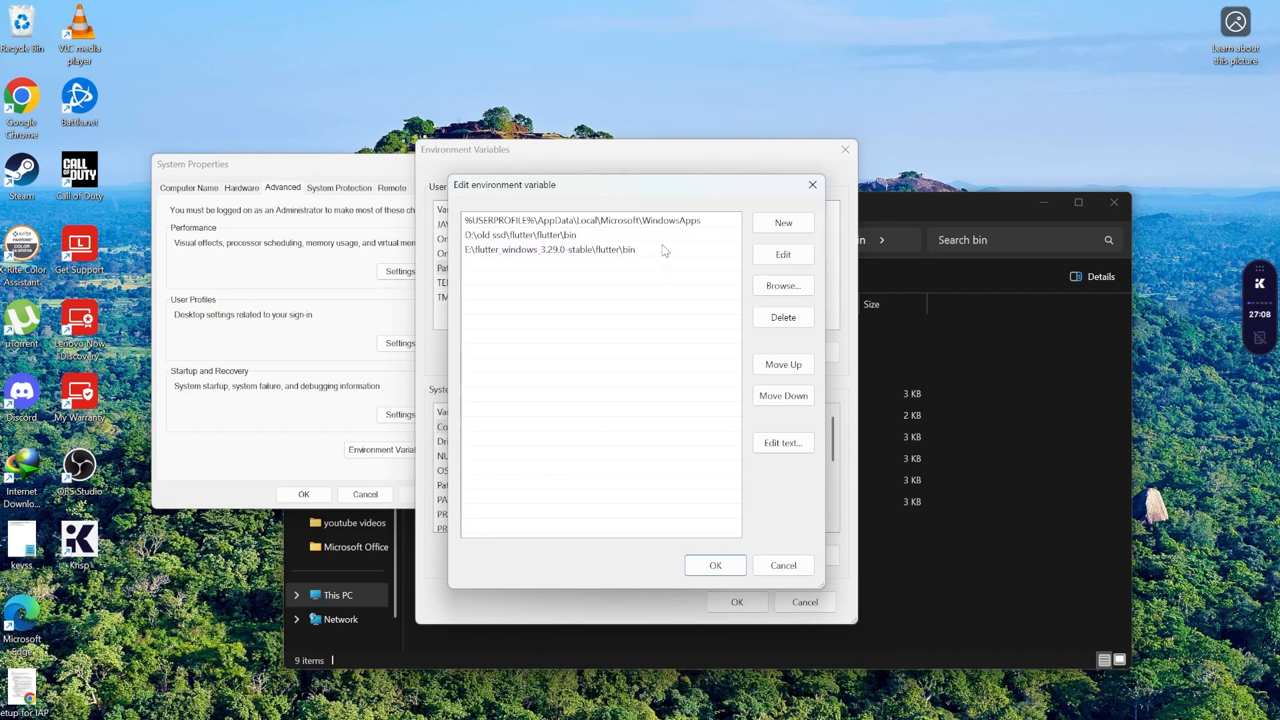
# Delete the old D:\old ssd\flutter\flutter\bin entry from the user Path variable and save the environment variable changes
pyautogui.click(581, 235)
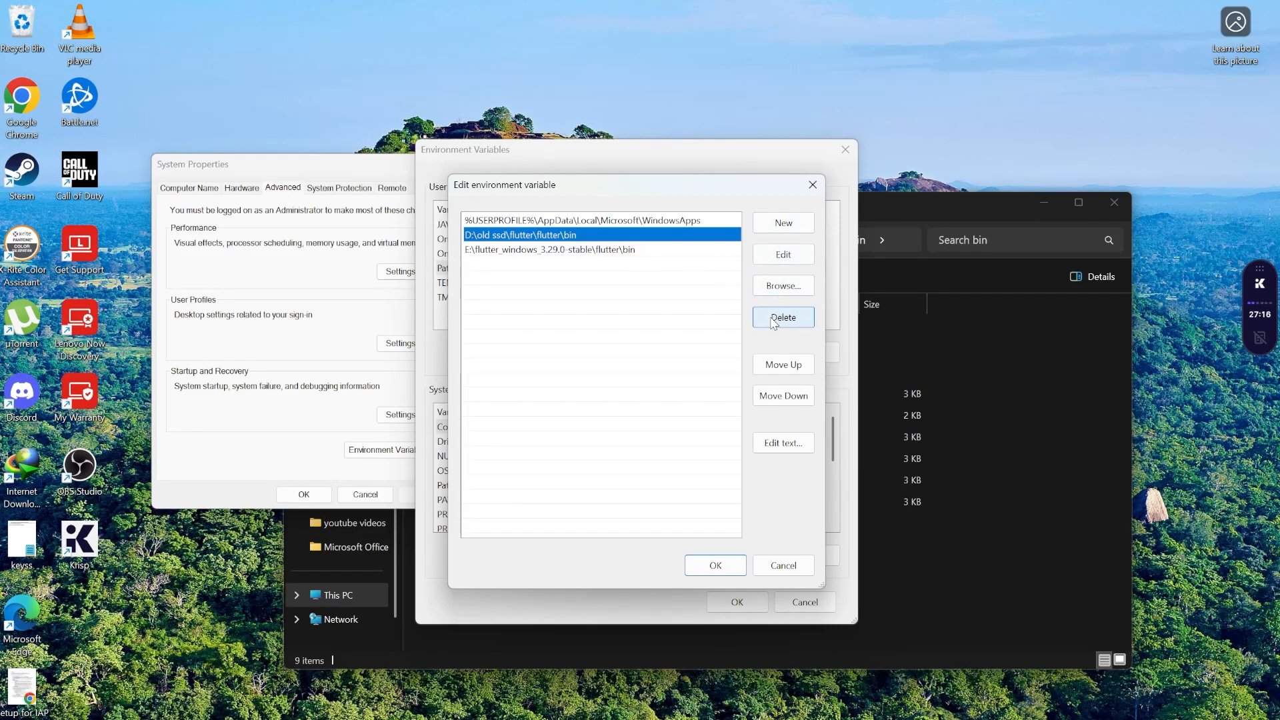
pyautogui.click(776, 318)
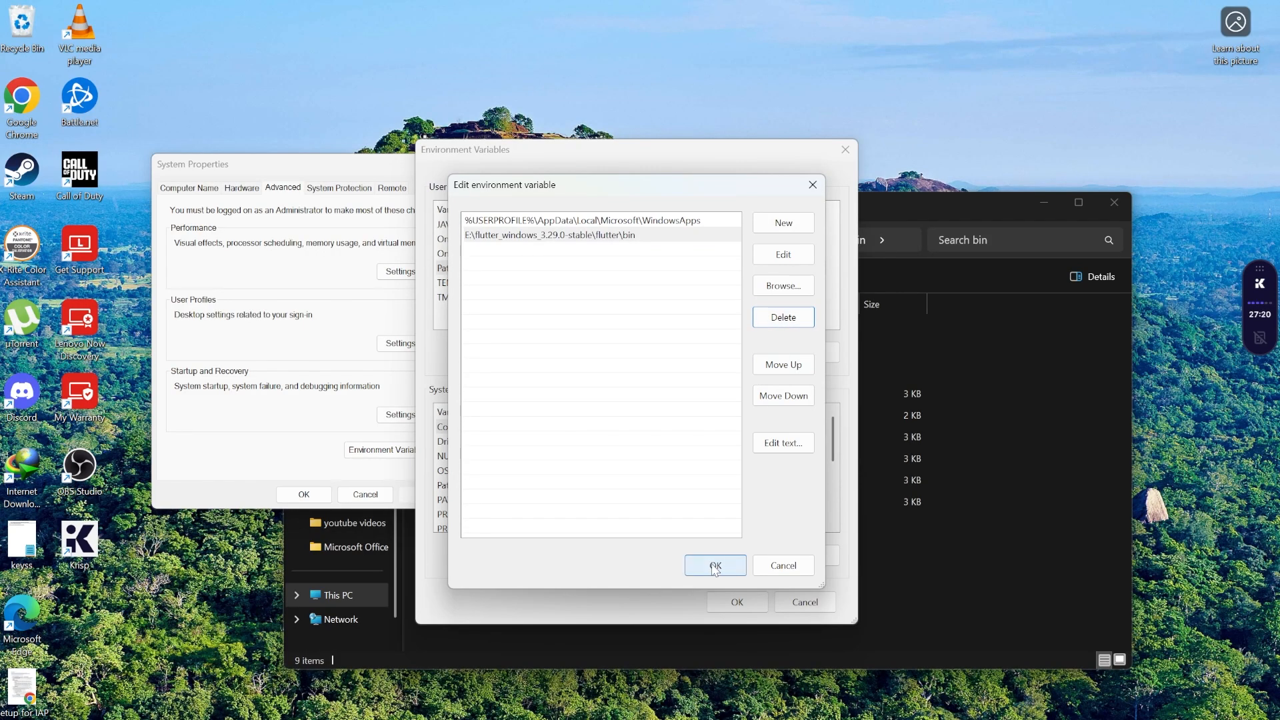
pyautogui.click(715, 567)
pyautogui.click(737, 602)
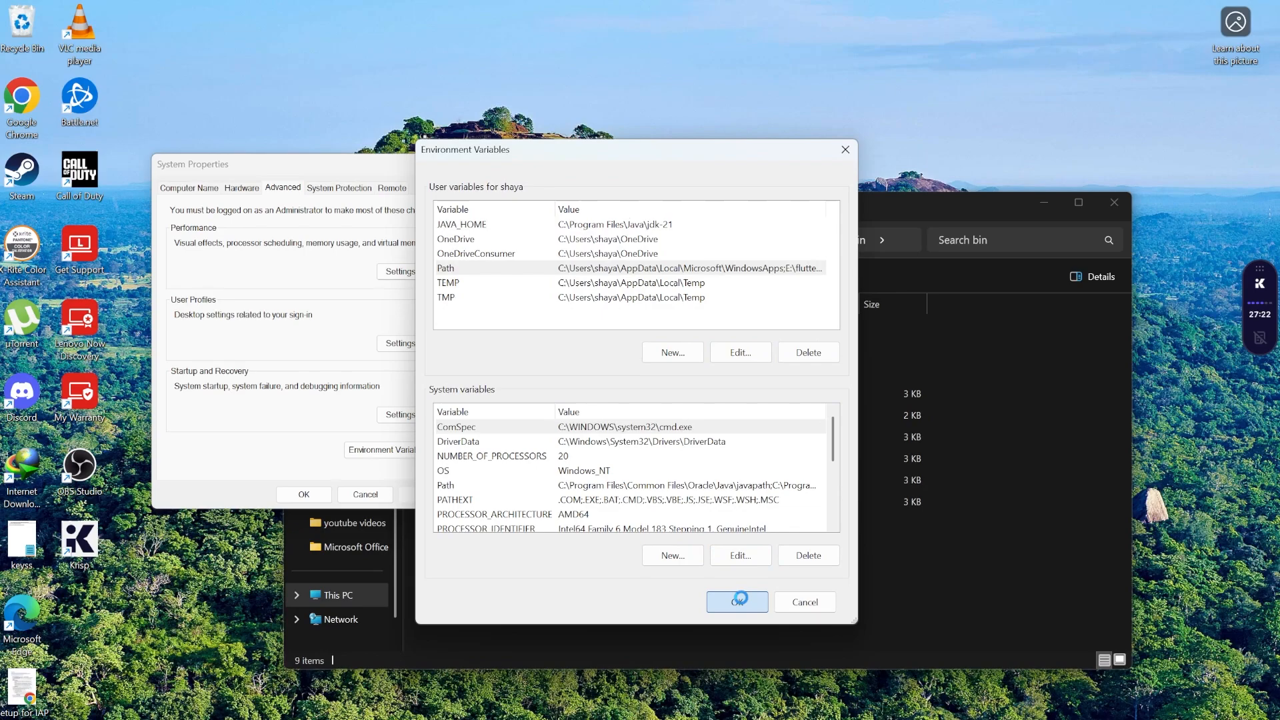
pyautogui.click(304, 494)
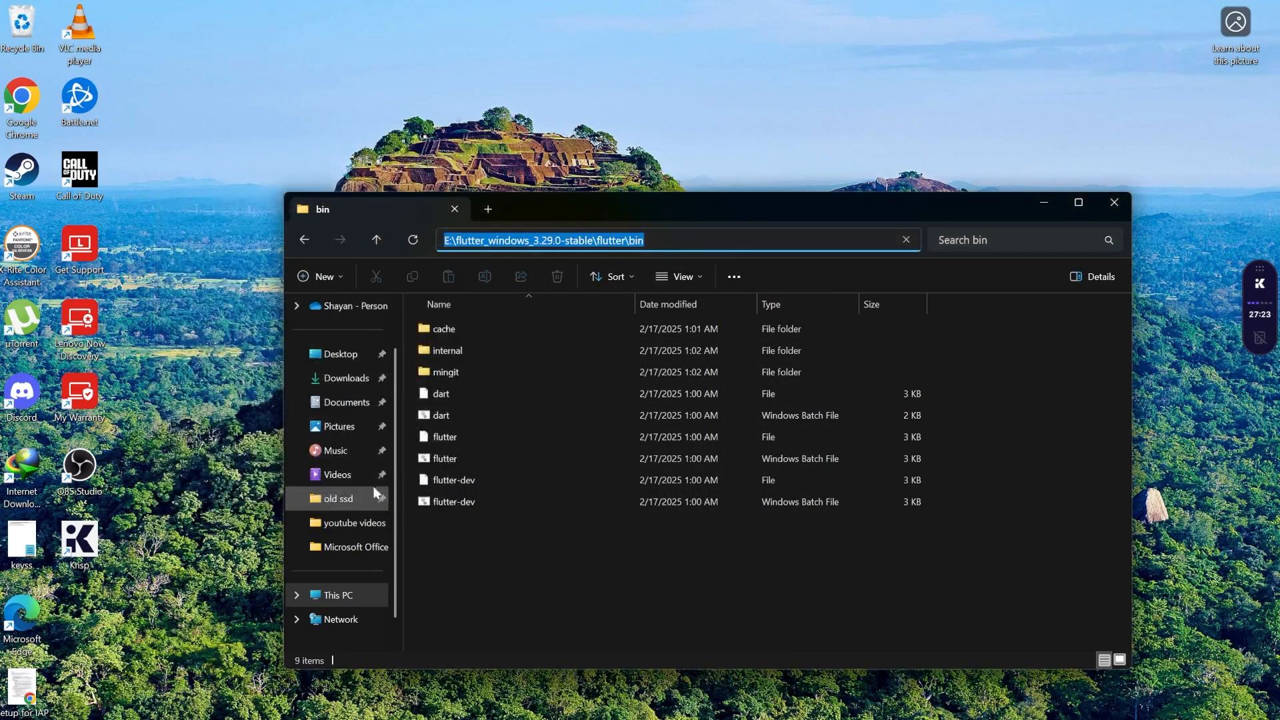
pyautogui.click(553, 578)
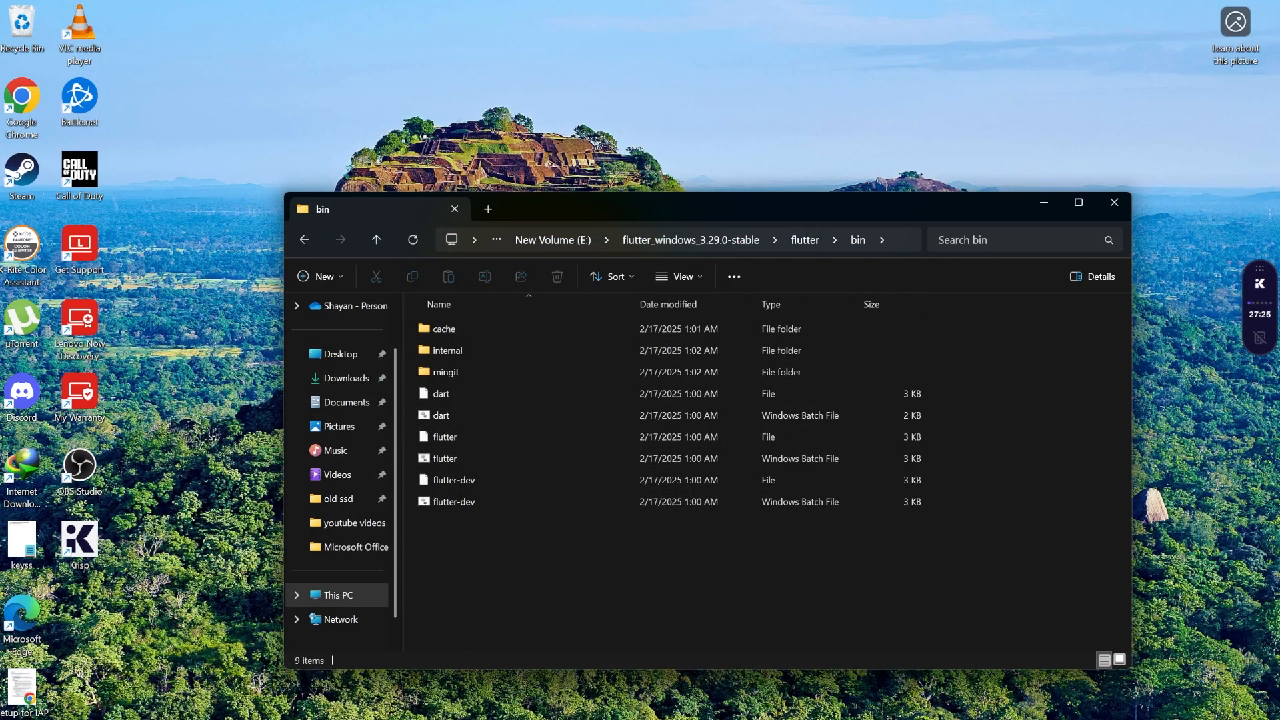
# Switch to Command Prompt, run flutter doctor to check the Flutter installation, and close the window
pyautogui.press('super')
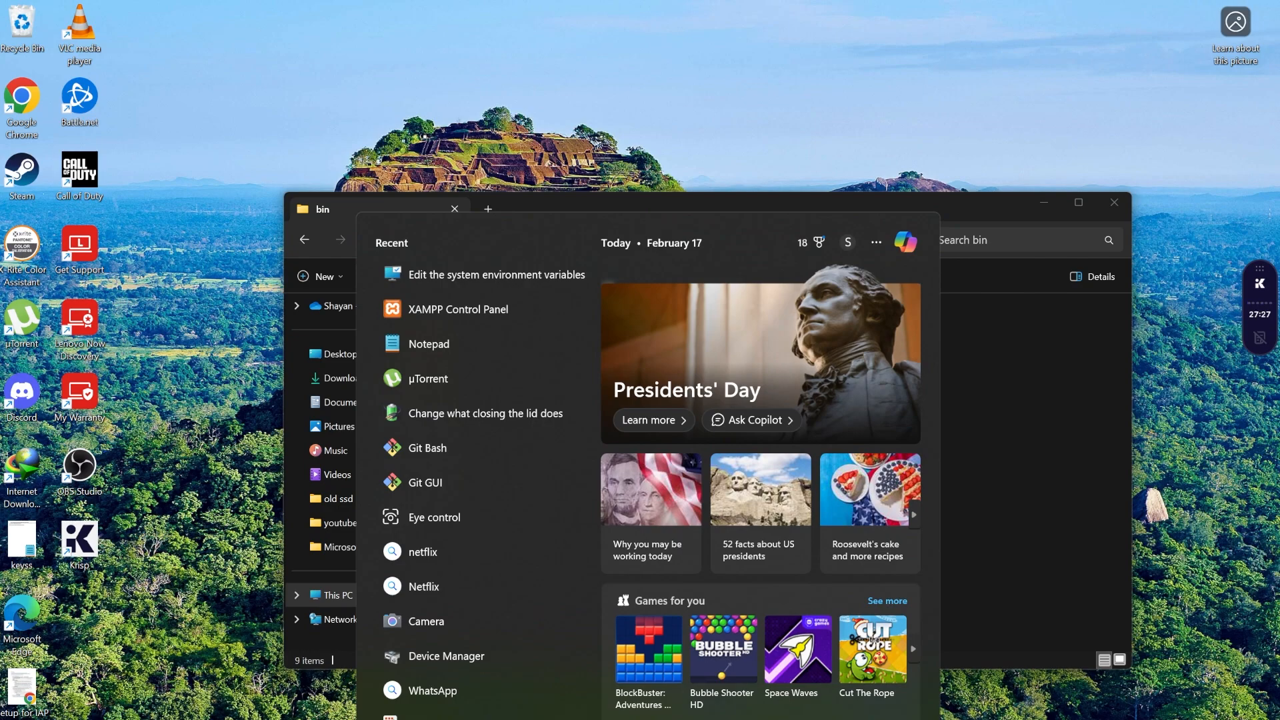
pyautogui.write('cmd')
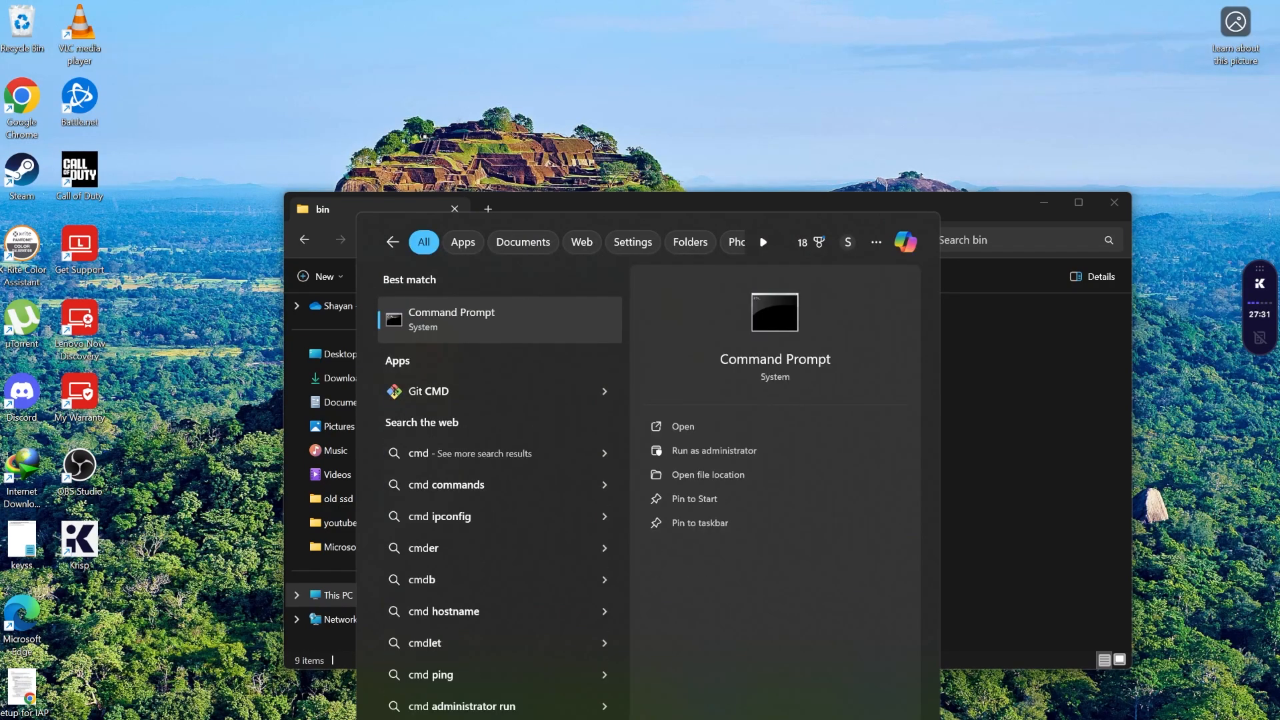
pyautogui.press('Return')
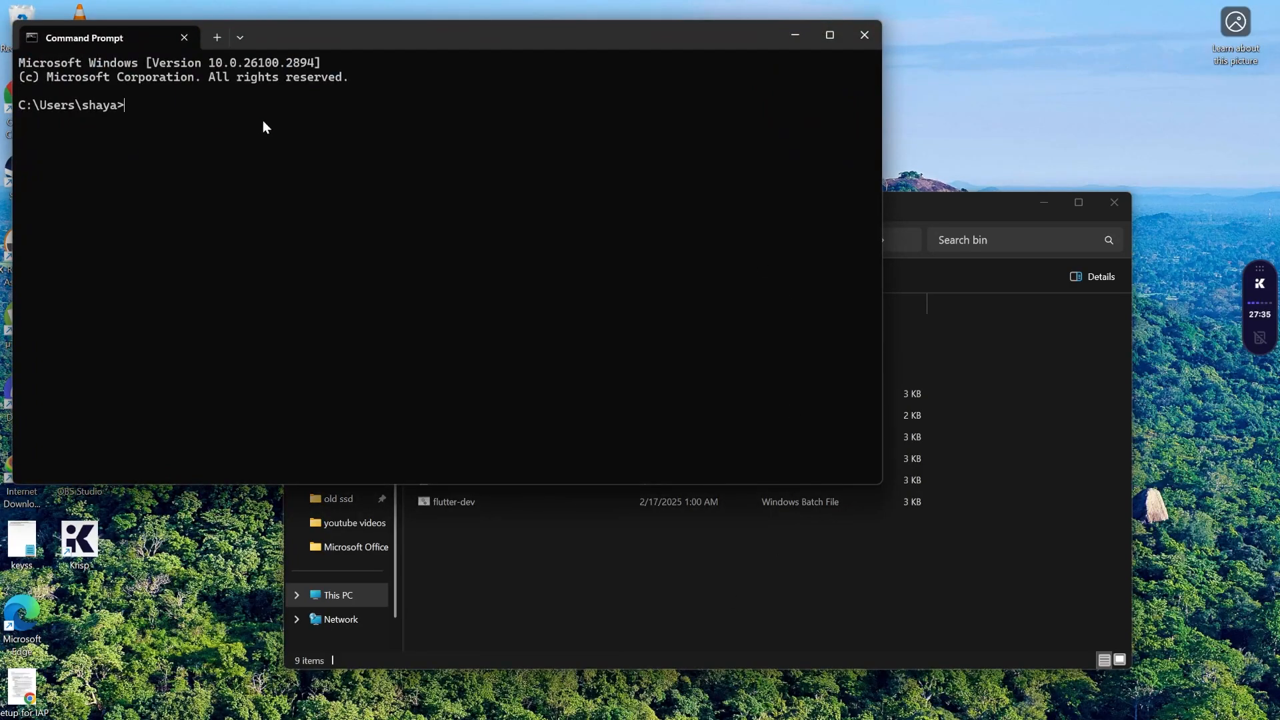
pyautogui.write('flutter doctor')
pyautogui.press('Return')
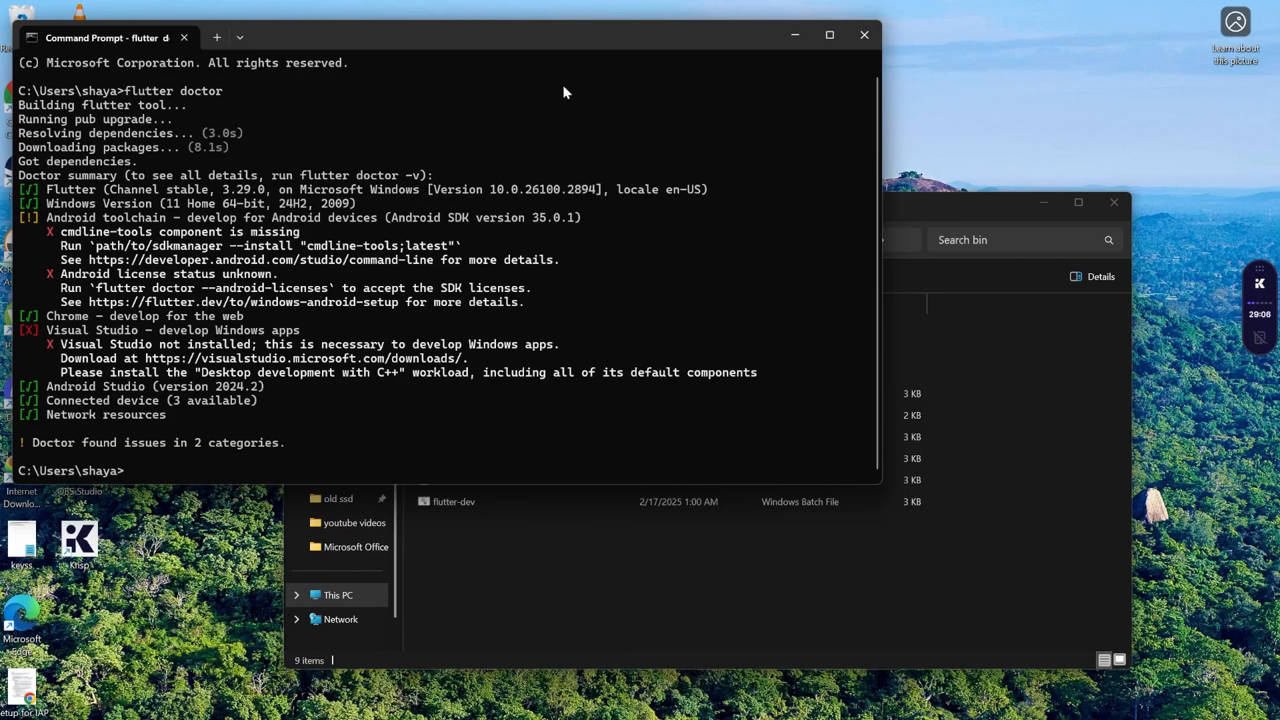
pyautogui.click(865, 34)
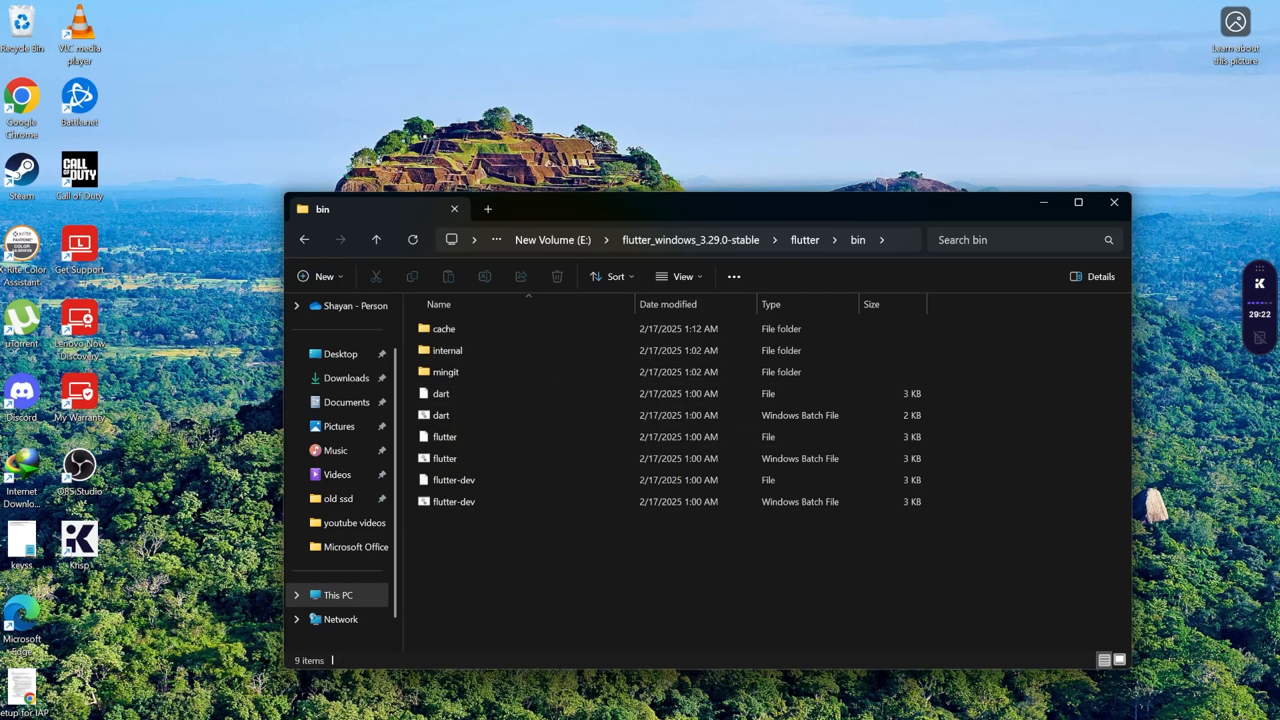
# Switch to Android Studio and dismiss the update notification on the welcome screen
pyautogui.press('super')
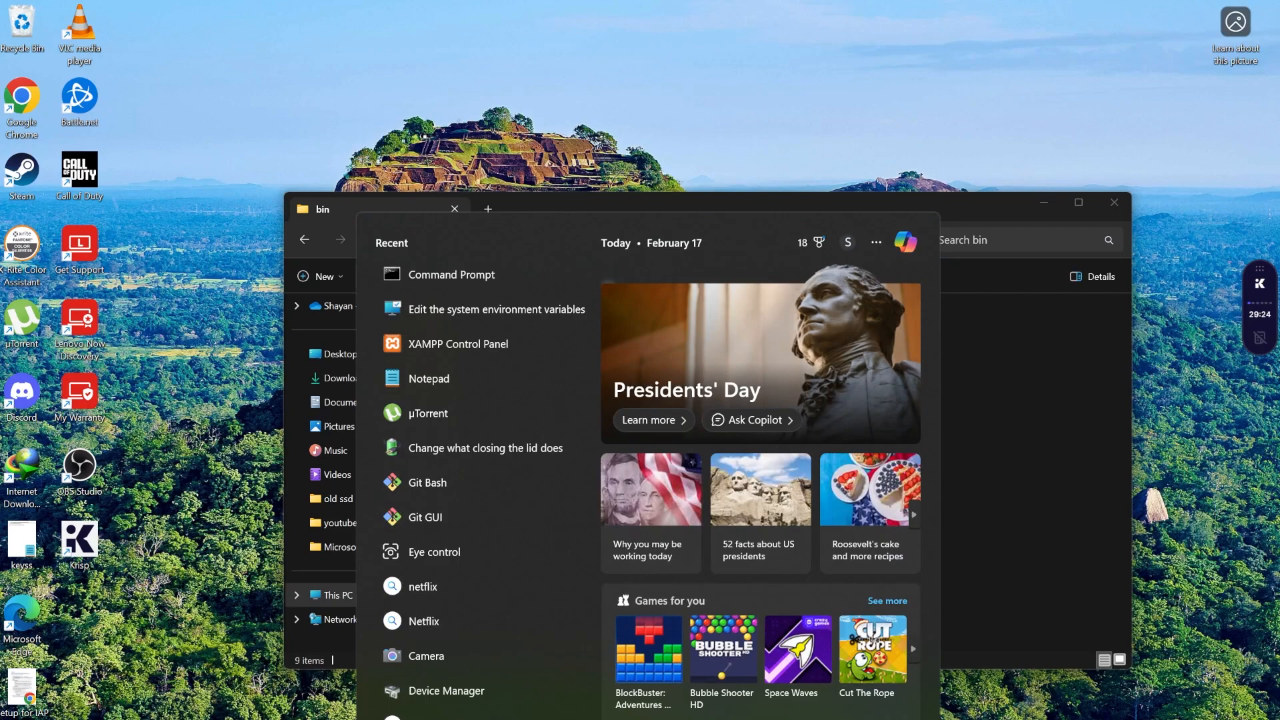
pyautogui.write('android')
pyautogui.press('Escape')
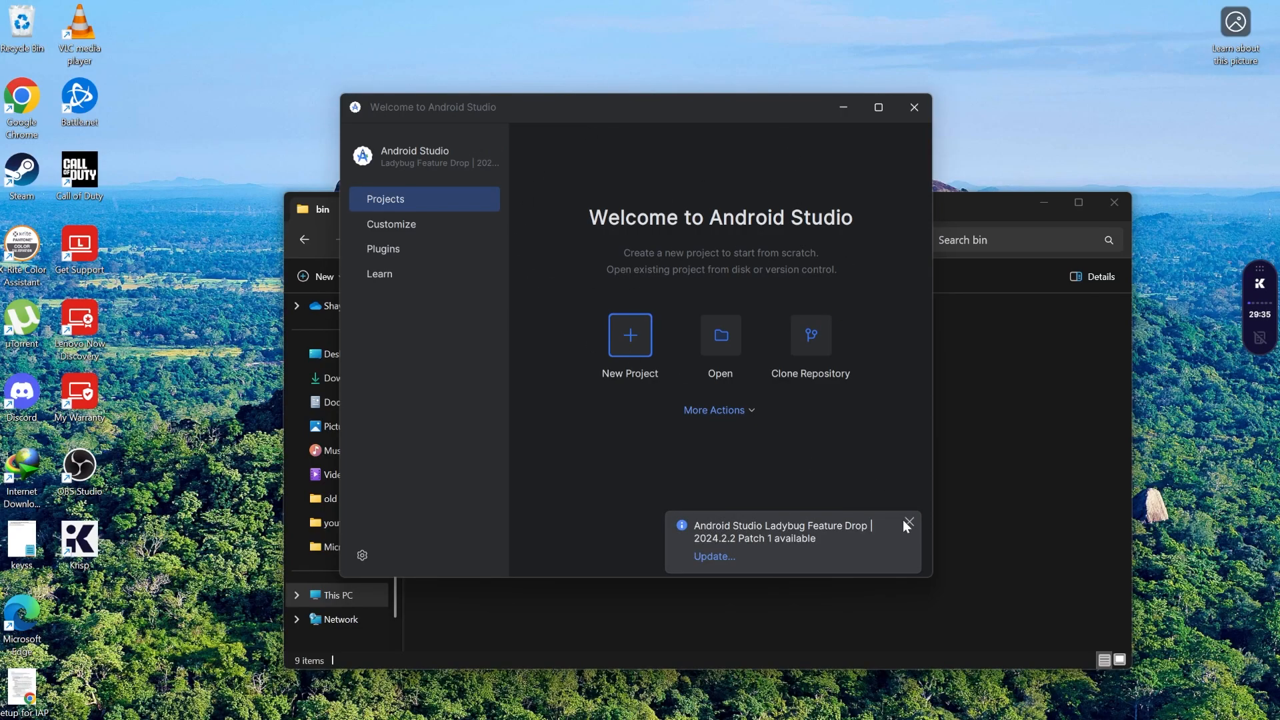
pyautogui.click(908, 524)
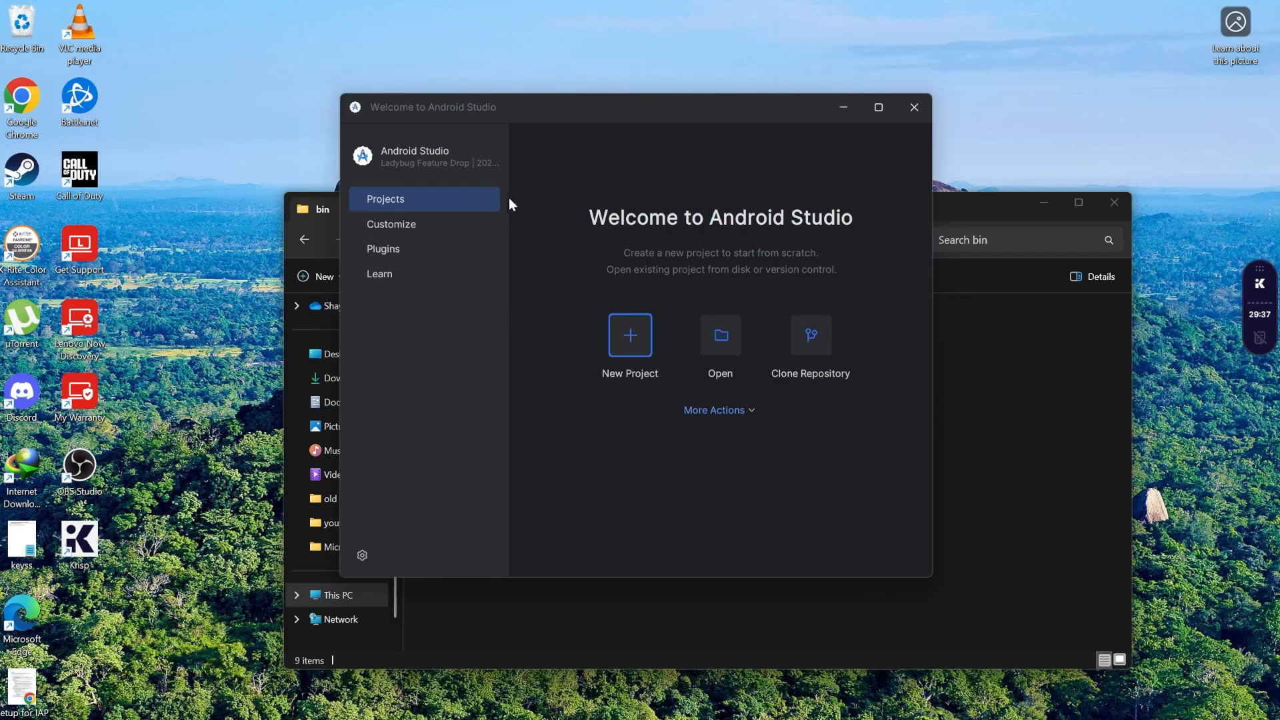
# Search the plugin Marketplace for "flutter", install Google's Flutter plugin and restart the IDE
pyautogui.click(391, 249)
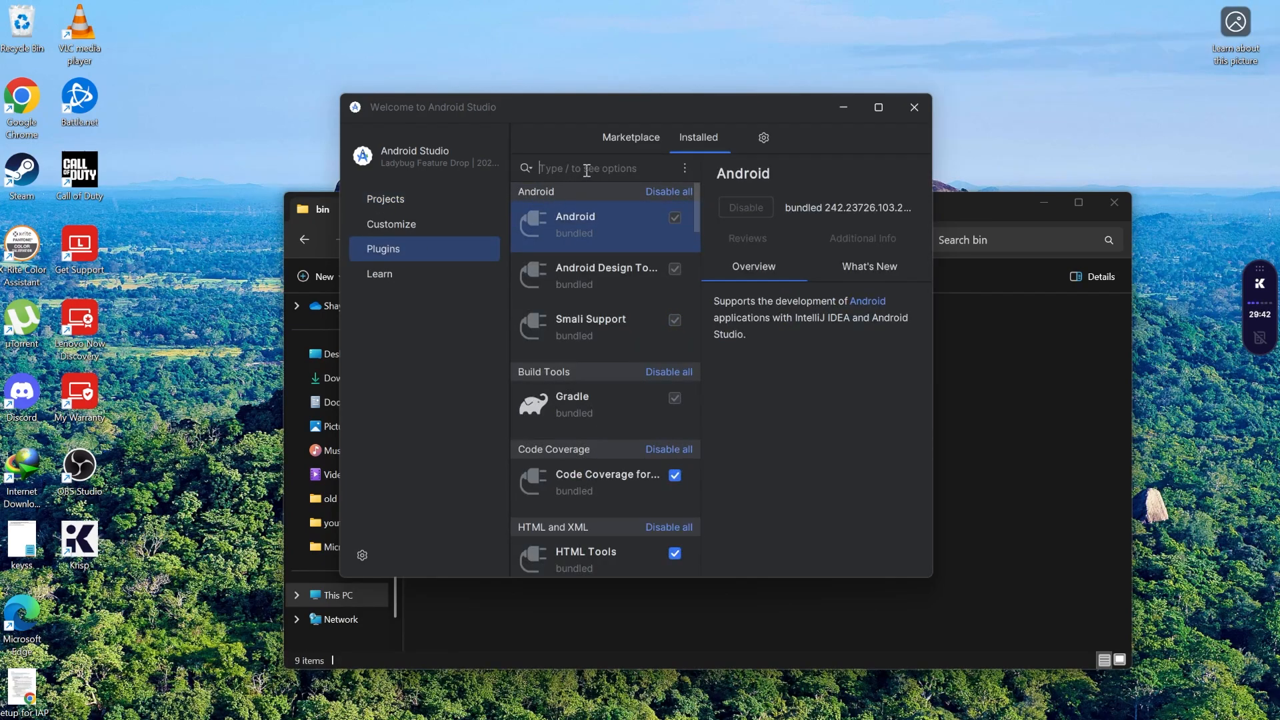
pyautogui.click(612, 139)
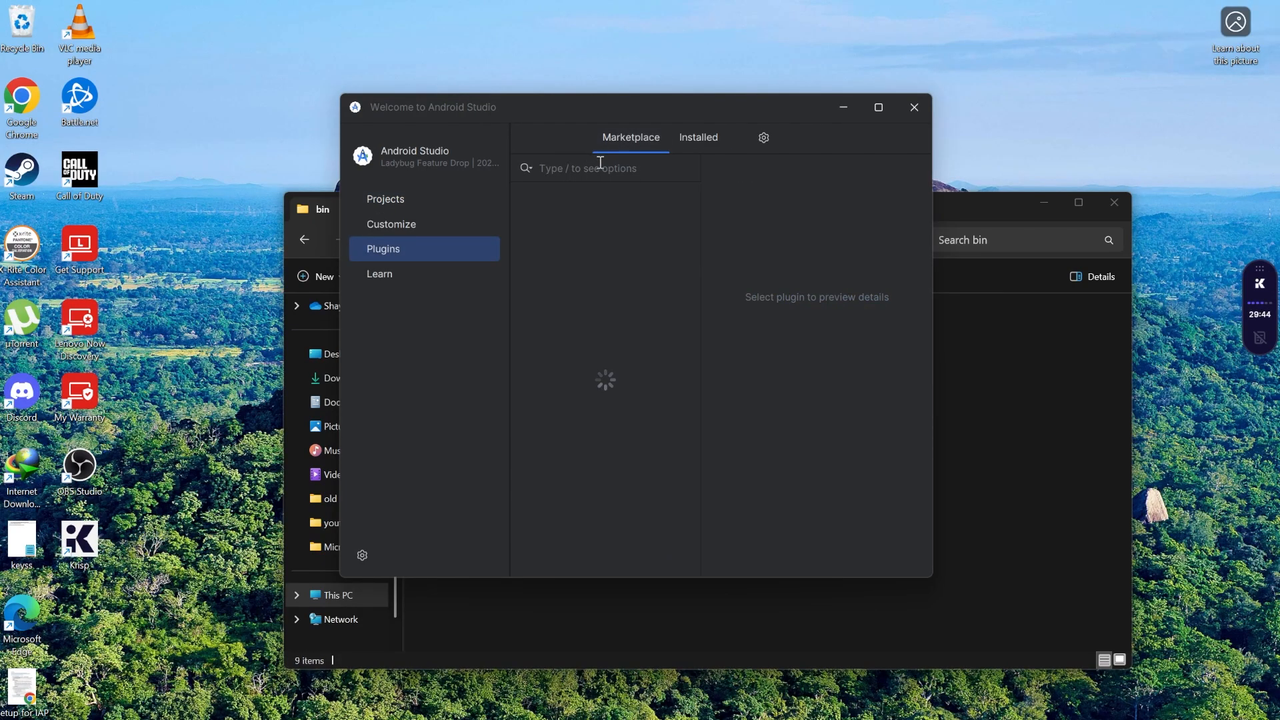
pyautogui.write('f;')
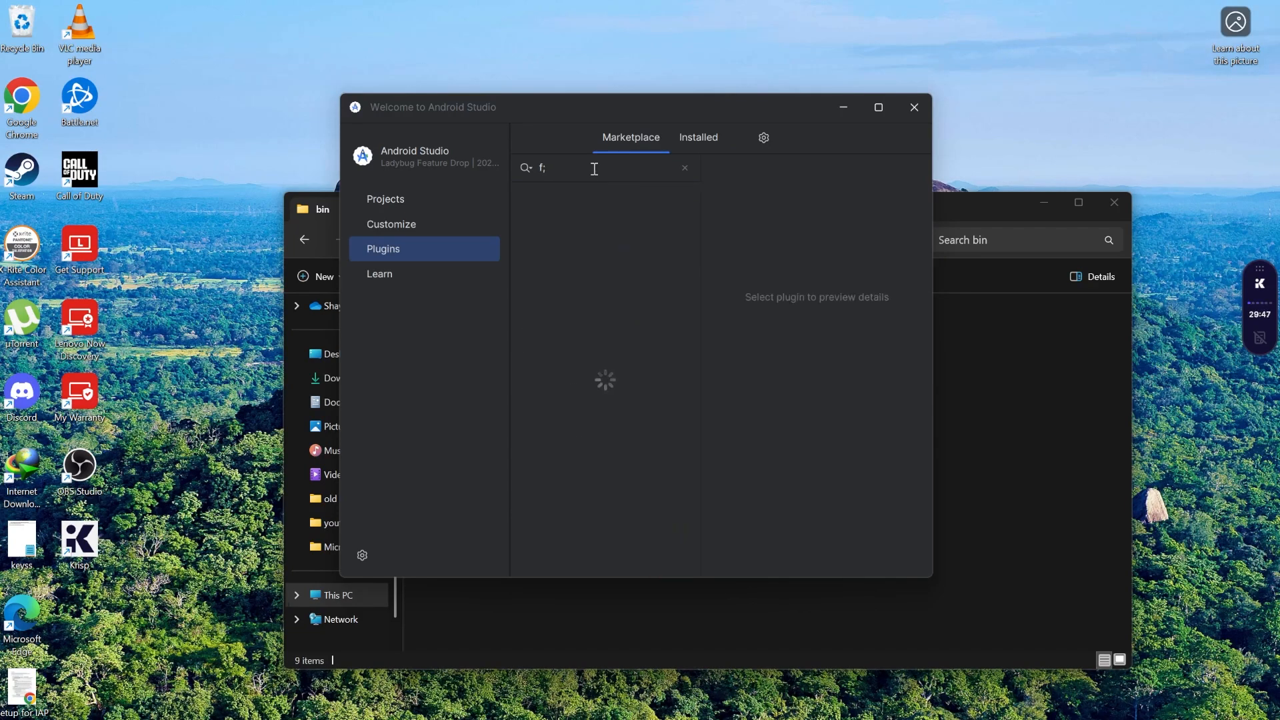
pyautogui.press('BackSpace')
pyautogui.write('lutter')
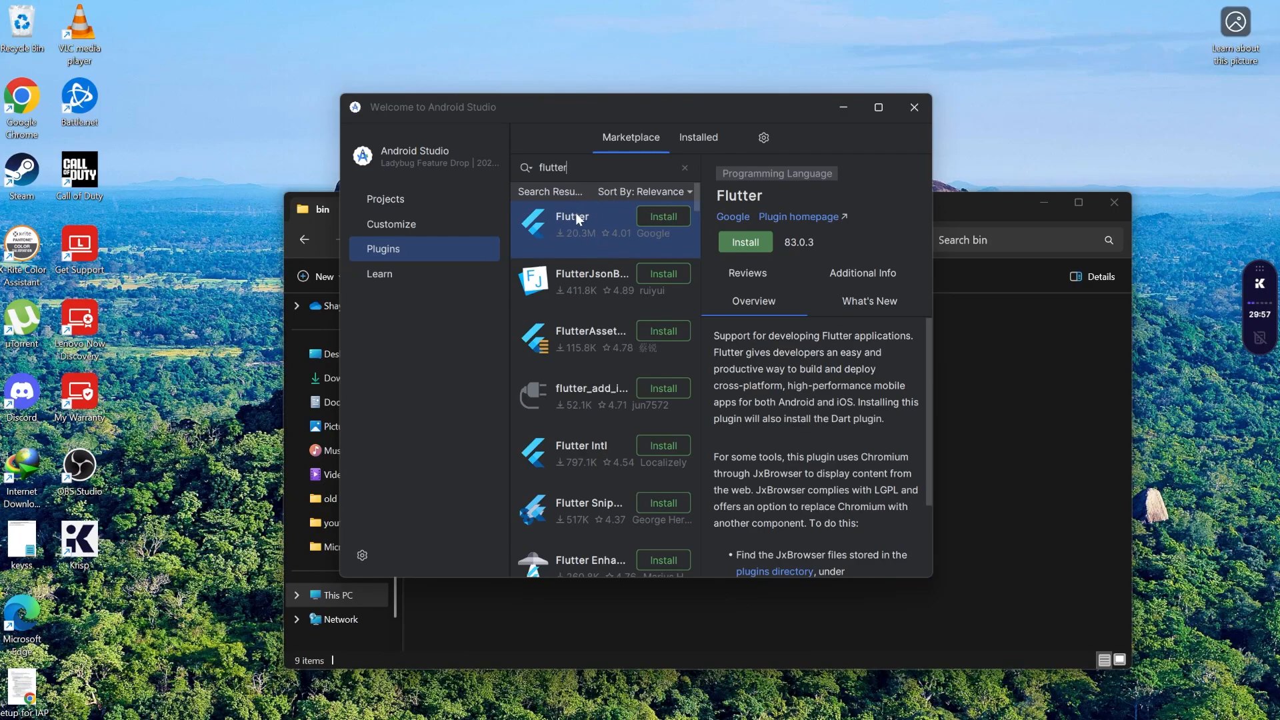
pyautogui.click(660, 221)
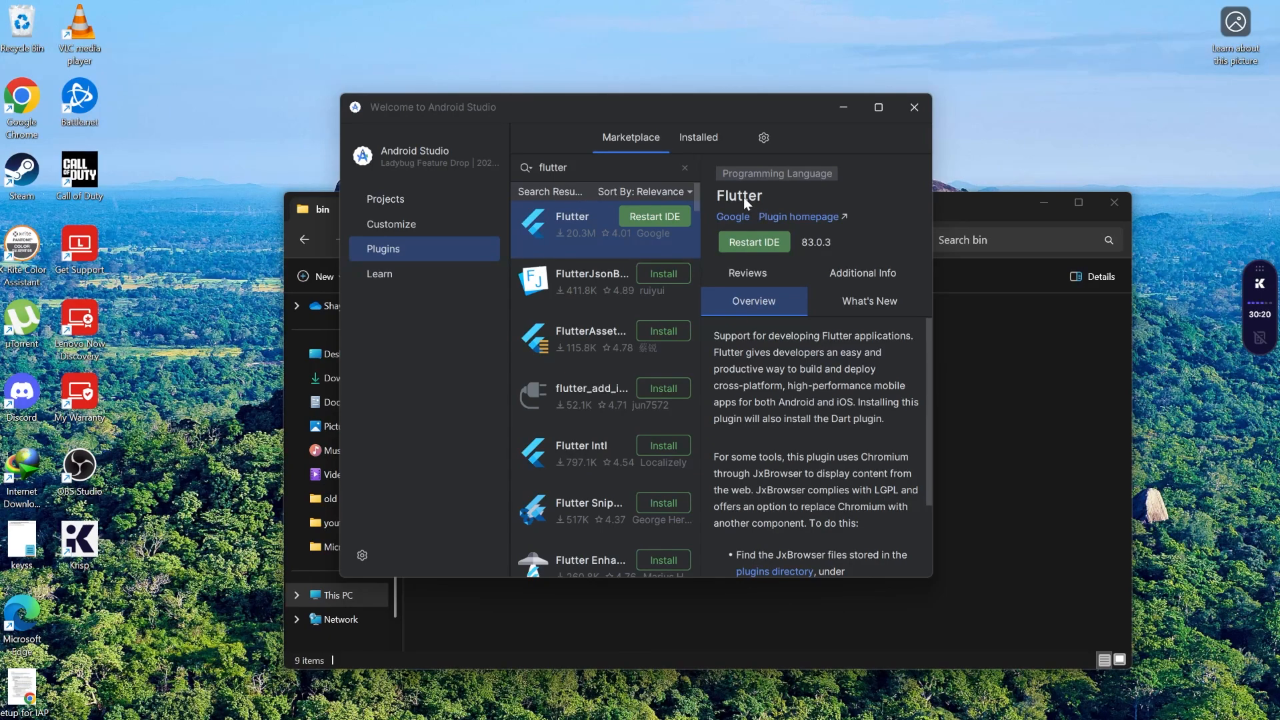
pyautogui.click(661, 216)
pyautogui.click(653, 366)
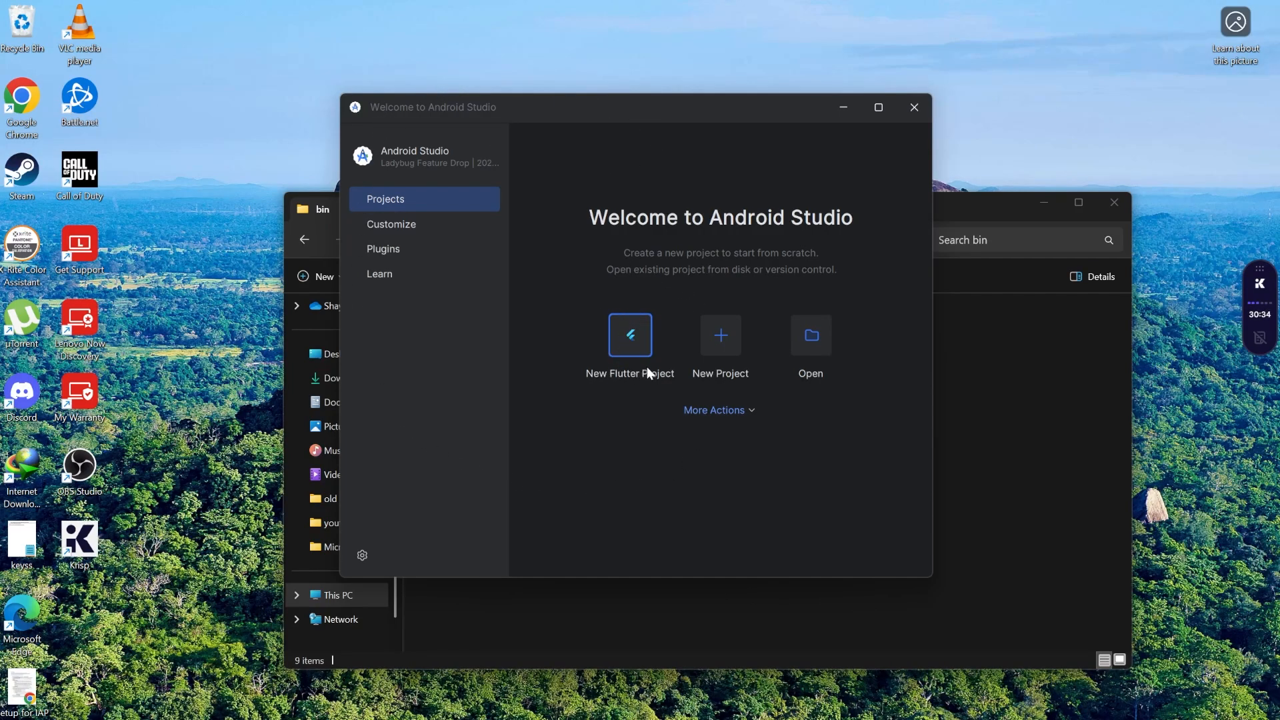
# Start a new Flutter project from the welcome screen
pyautogui.click(631, 336)
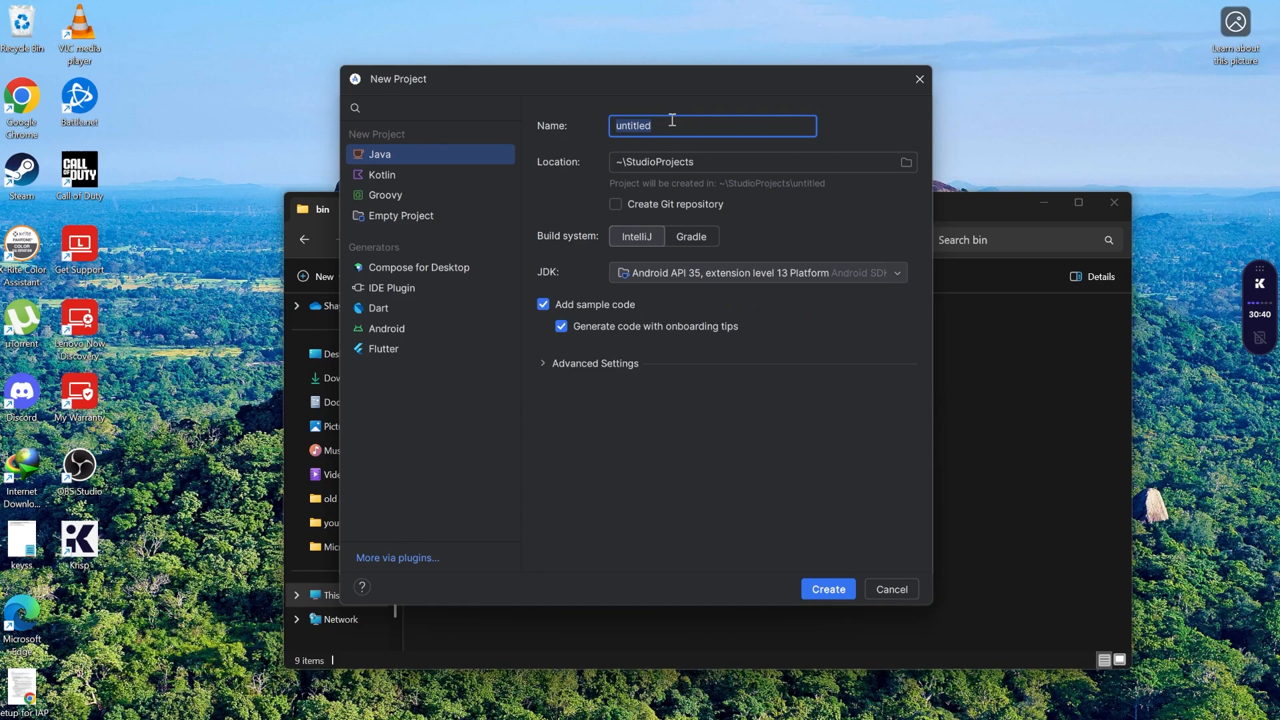
pyautogui.write('tes')
pyautogui.press('BackSpace')
pyautogui.press('BackSpace')
pyautogui.press('BackSpace')
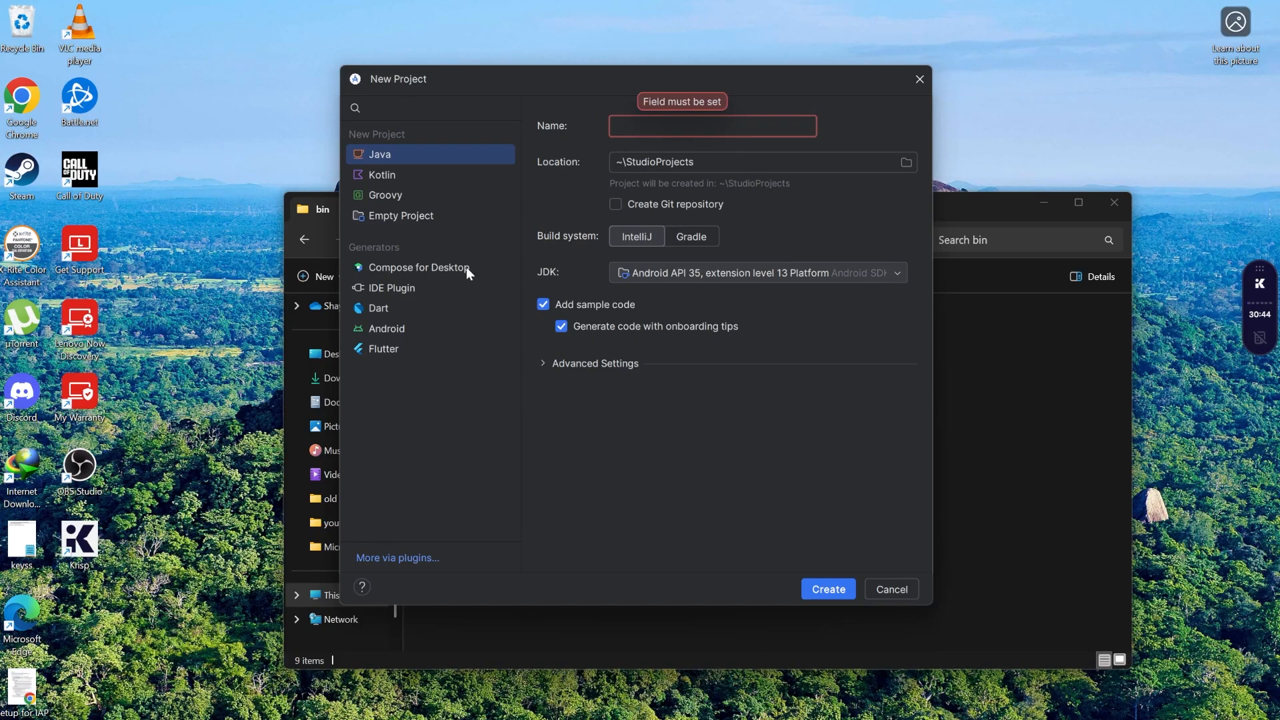
# Choose Flutter as the generator for the new project
pyautogui.click(386, 349)
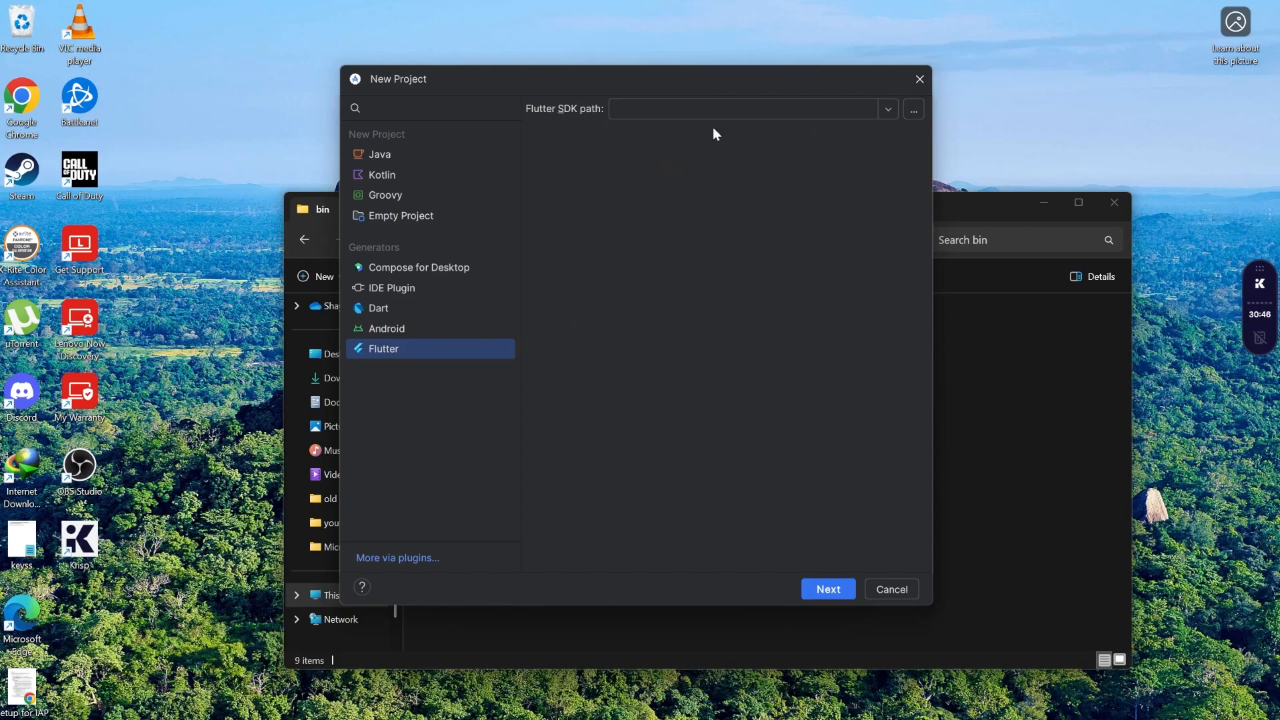
pyautogui.click(889, 111)
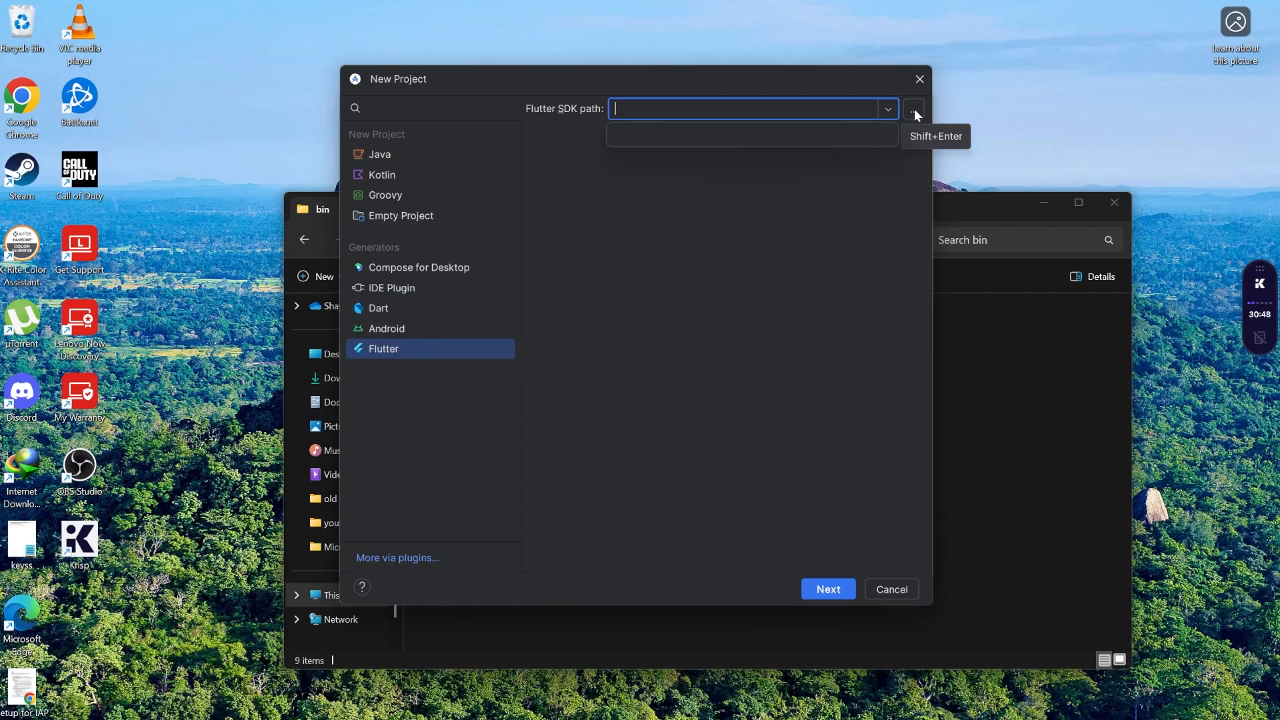
pyautogui.click(406, 312)
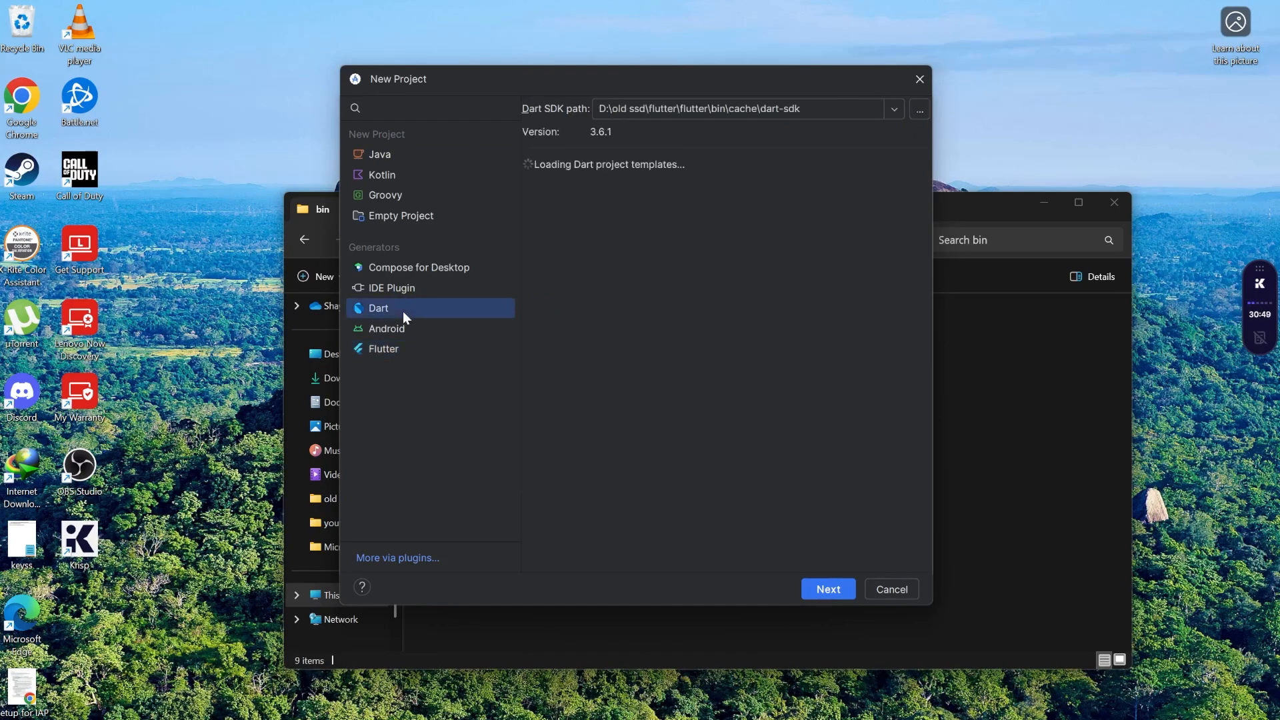
pyautogui.click(414, 349)
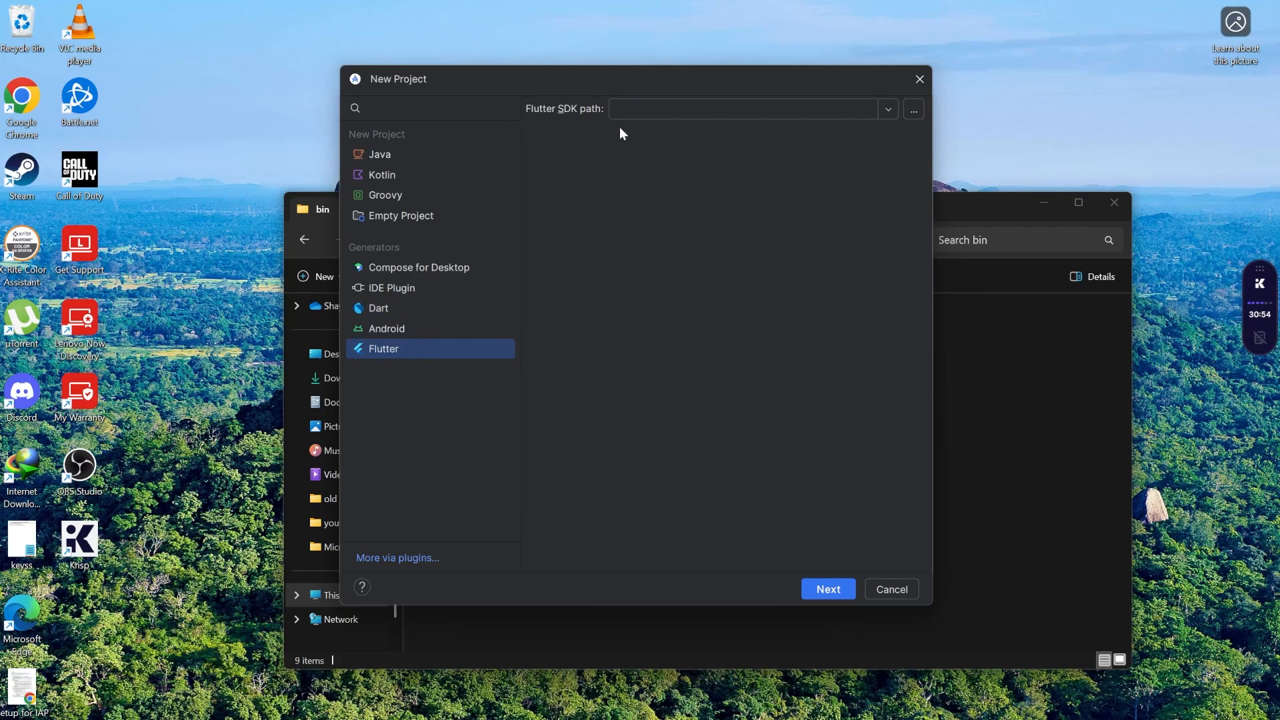
# Set the new project's Flutter SDK path to E:\flutter_windows_3.29.0-stable\flutter by browsing to that folder
pyautogui.click(915, 112)
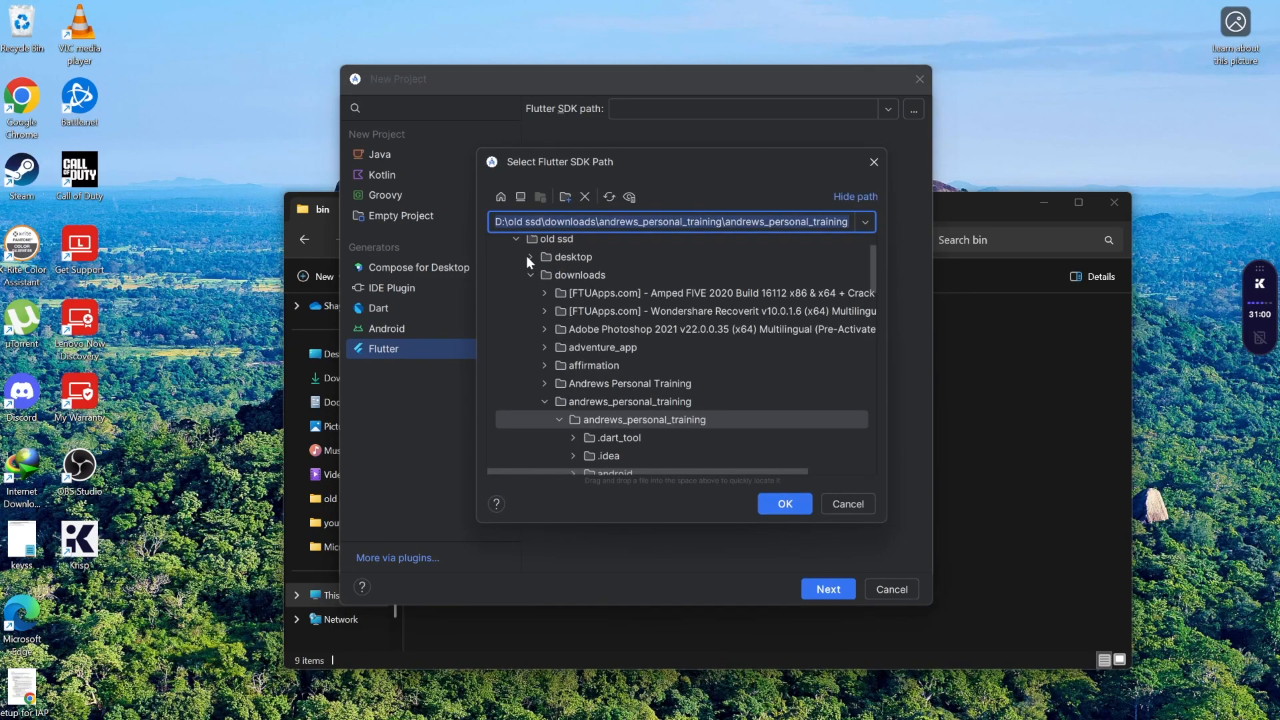
pyautogui.click(517, 239)
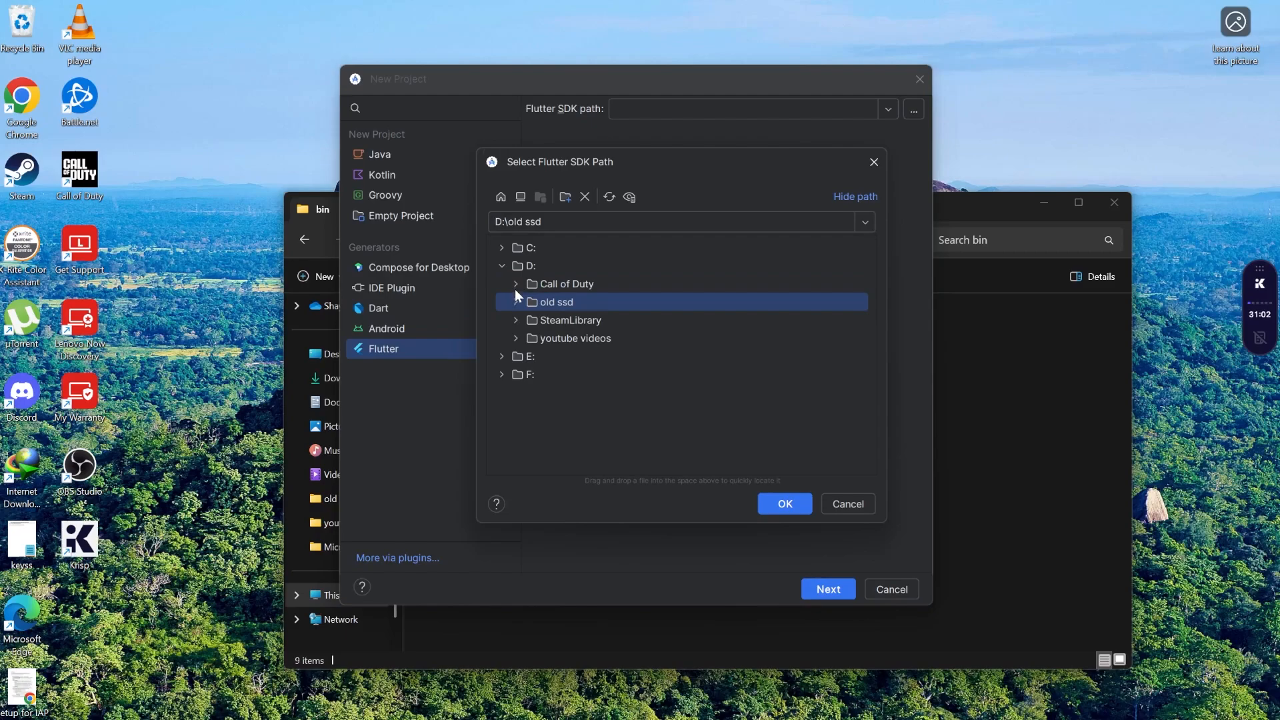
pyautogui.click(501, 356)
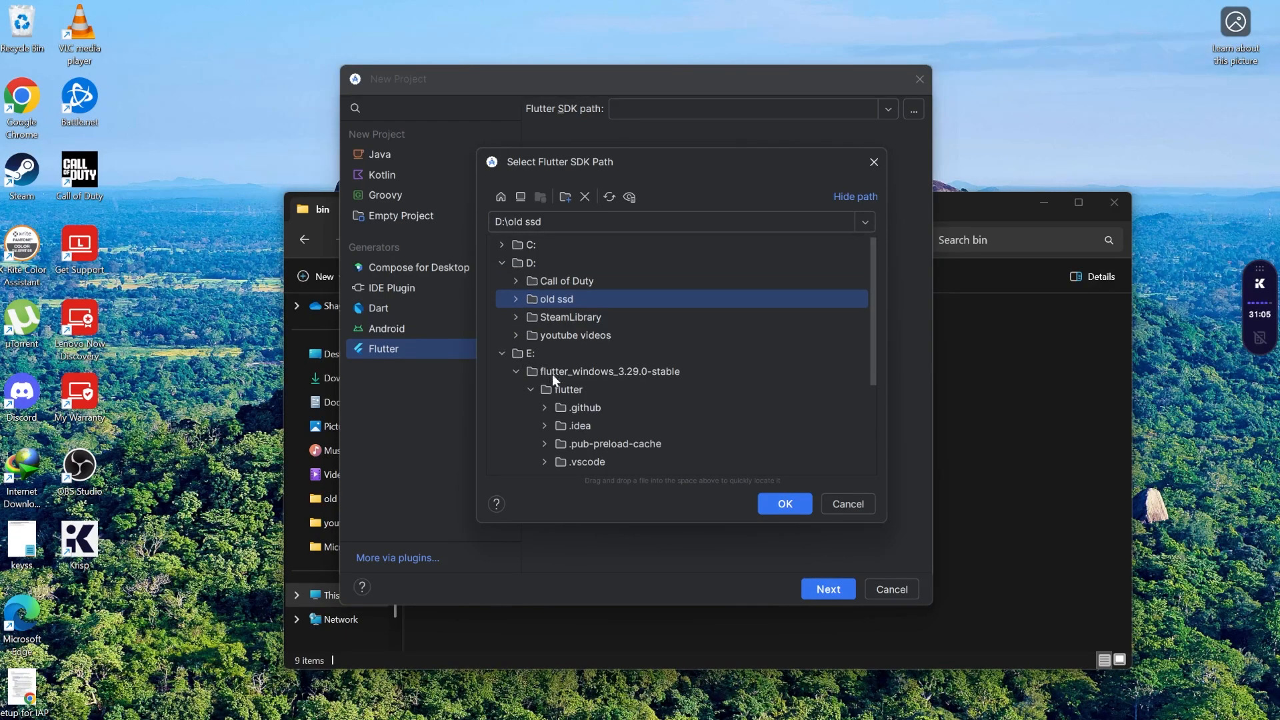
pyautogui.scroll(-1, 553, 374)
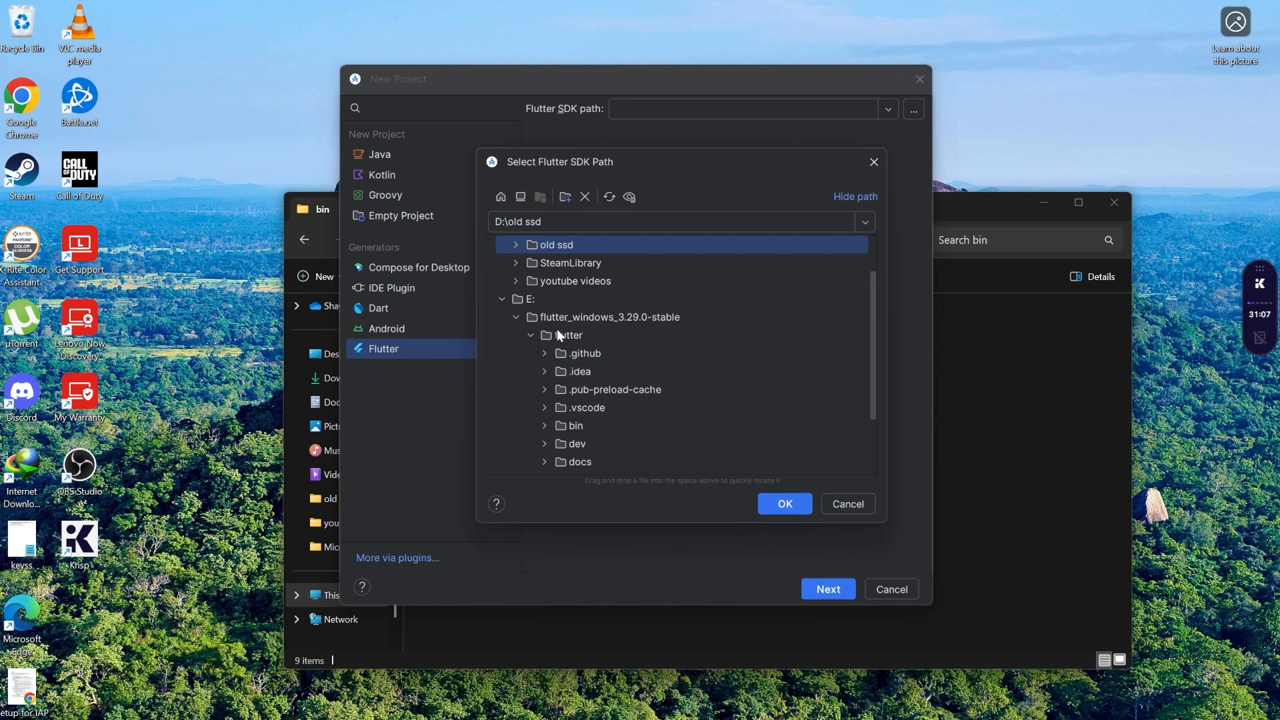
pyautogui.click(578, 338)
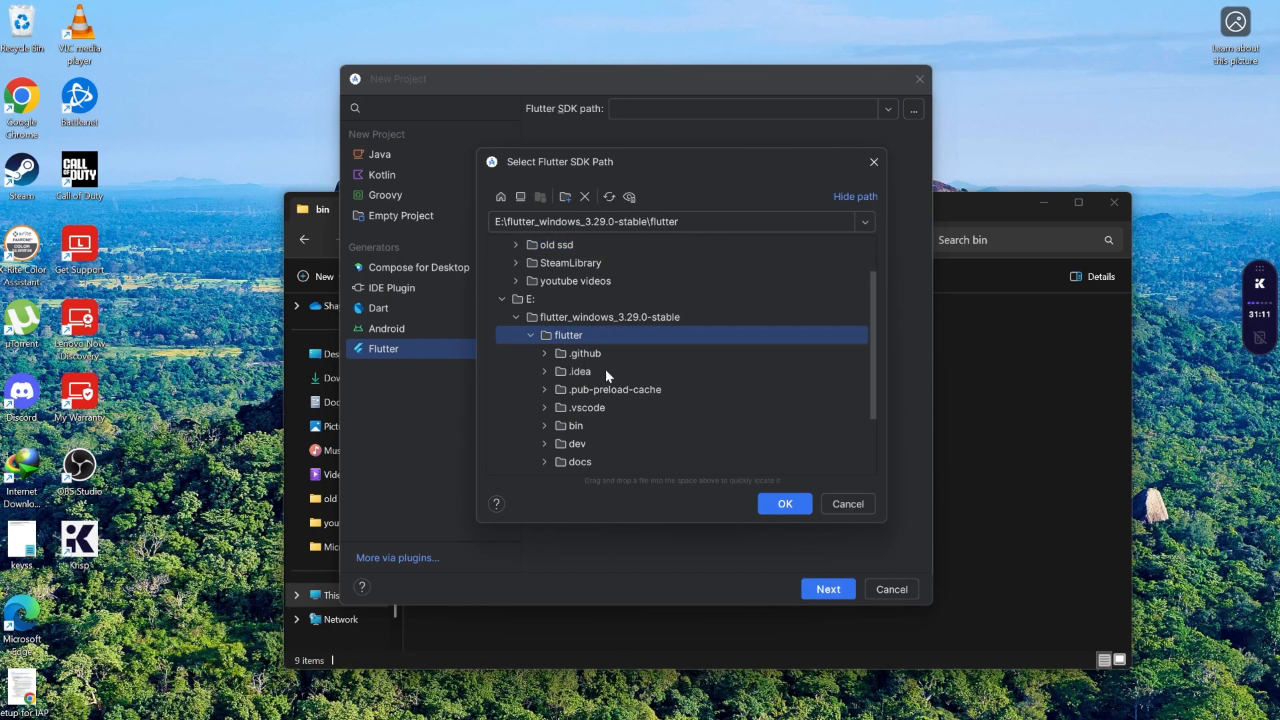
pyautogui.click(785, 504)
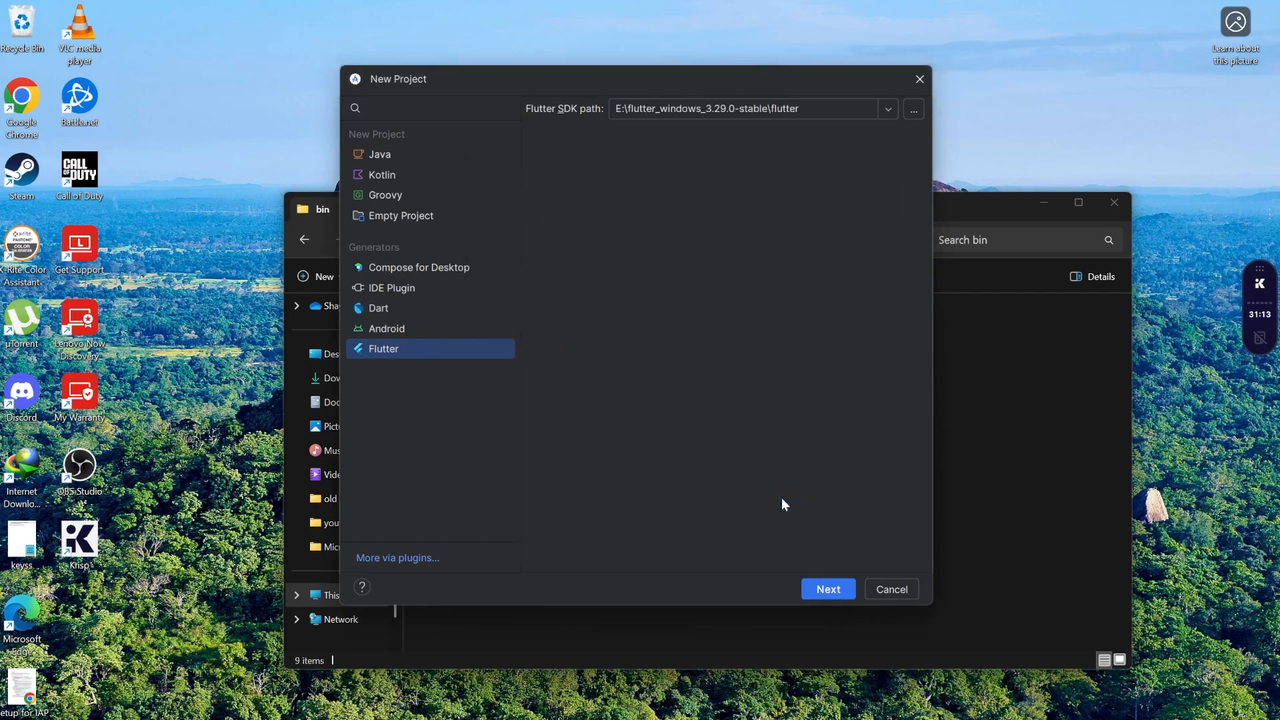
# Continue to the project details, name the Flutter project "youtube" and create it with the default settings
pyautogui.click(825, 593)
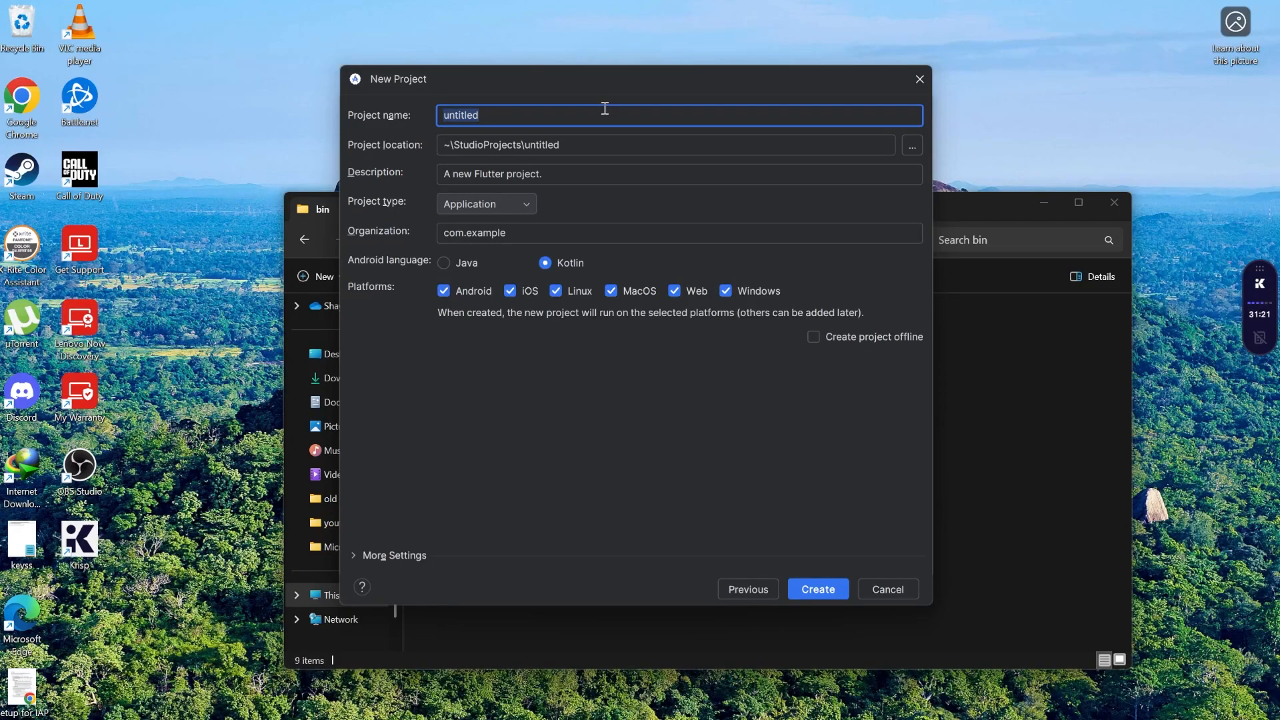
pyautogui.write('youtube')
pyautogui.click(815, 591)
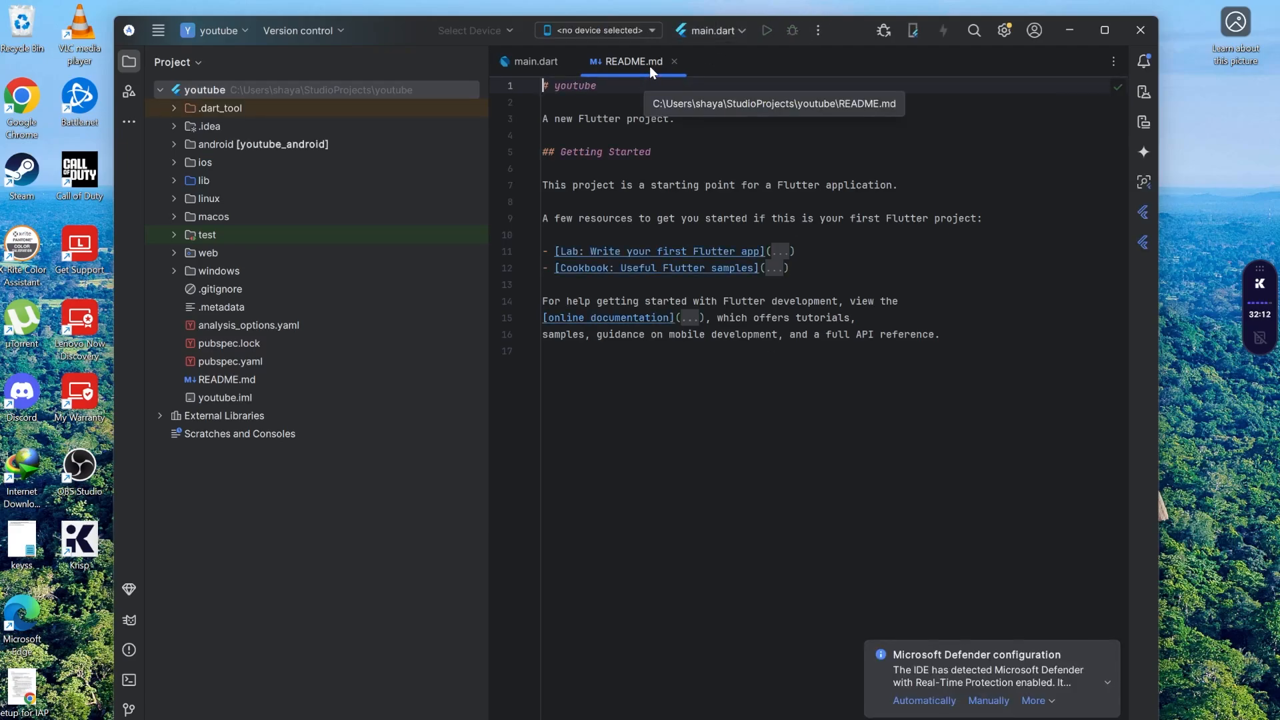
# Close the README.md file, maximize the IDE window and dismiss the Microsoft Defender notification
pyautogui.middleClick(629, 66)
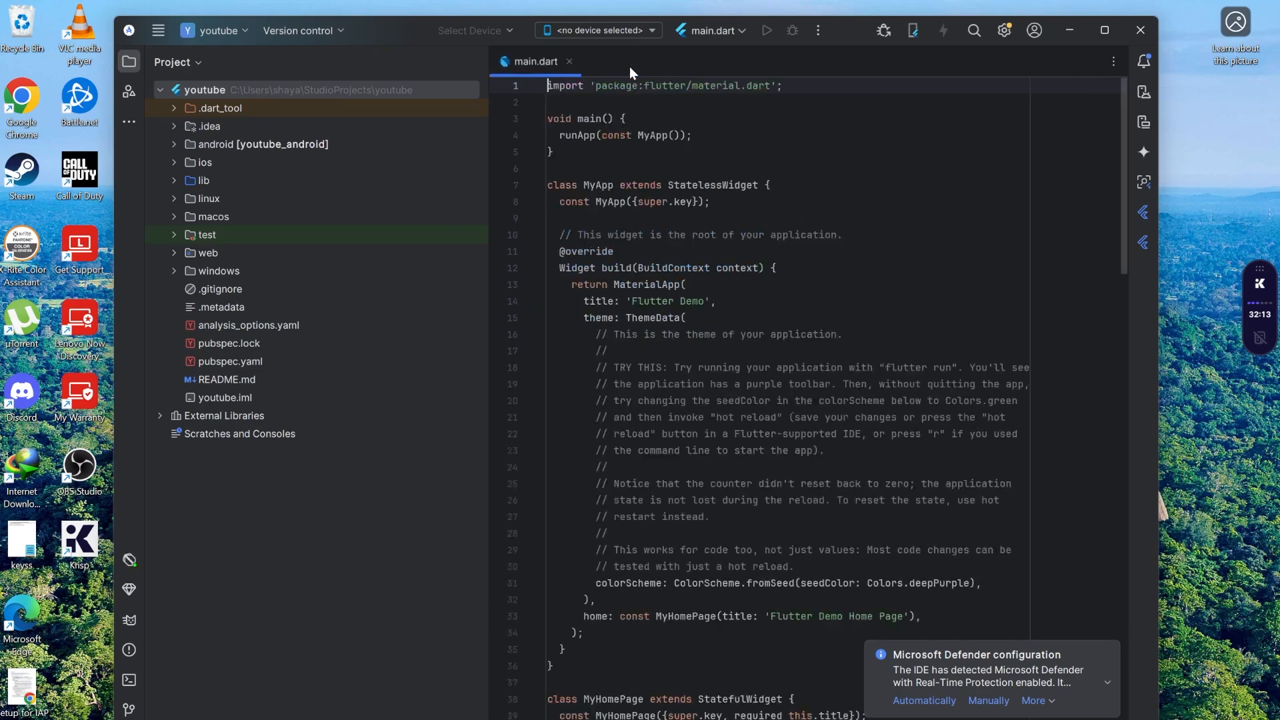
pyautogui.click(1102, 25)
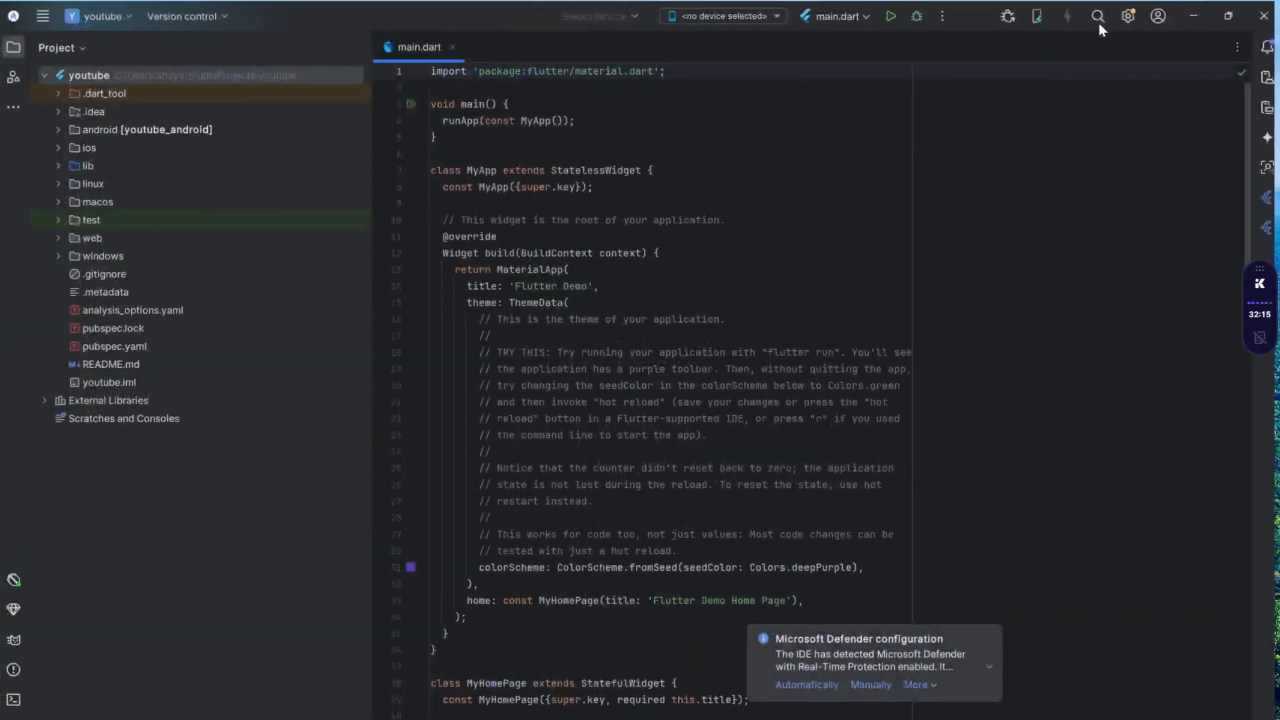
pyautogui.click(1233, 671)
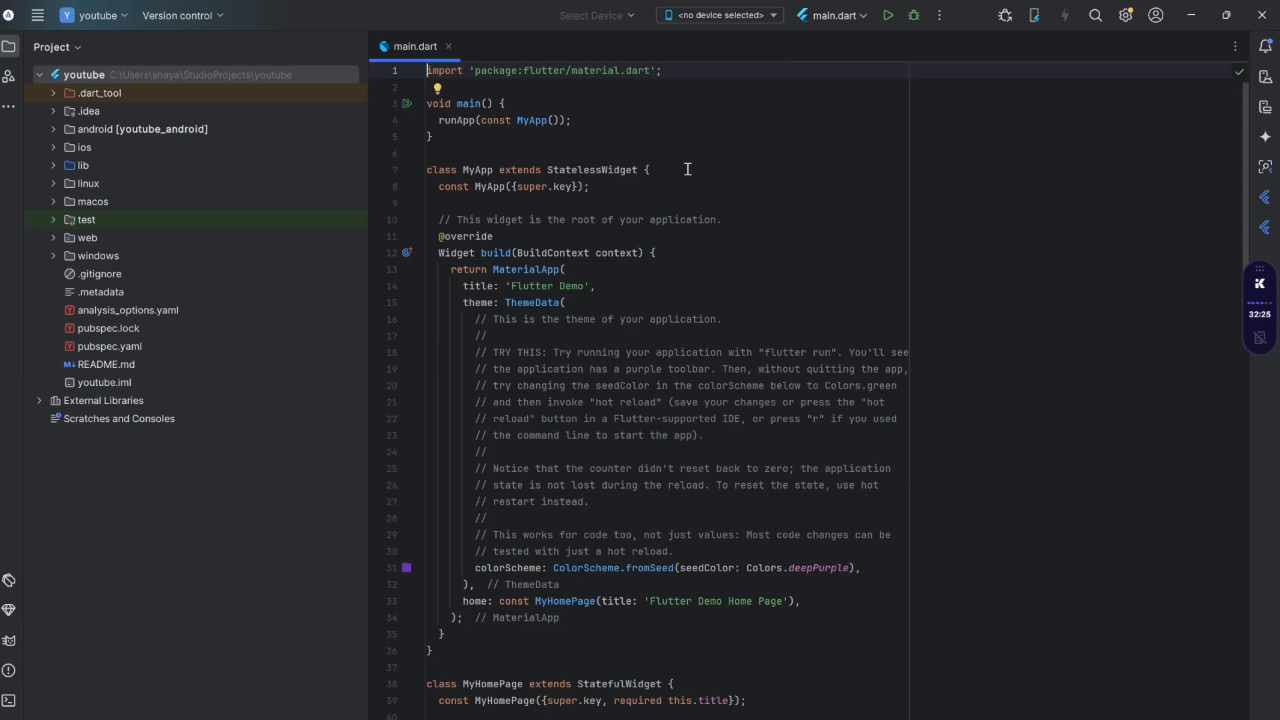
# Expand the project's lib folder and look through the default code in main.dart
pyautogui.click(53, 167)
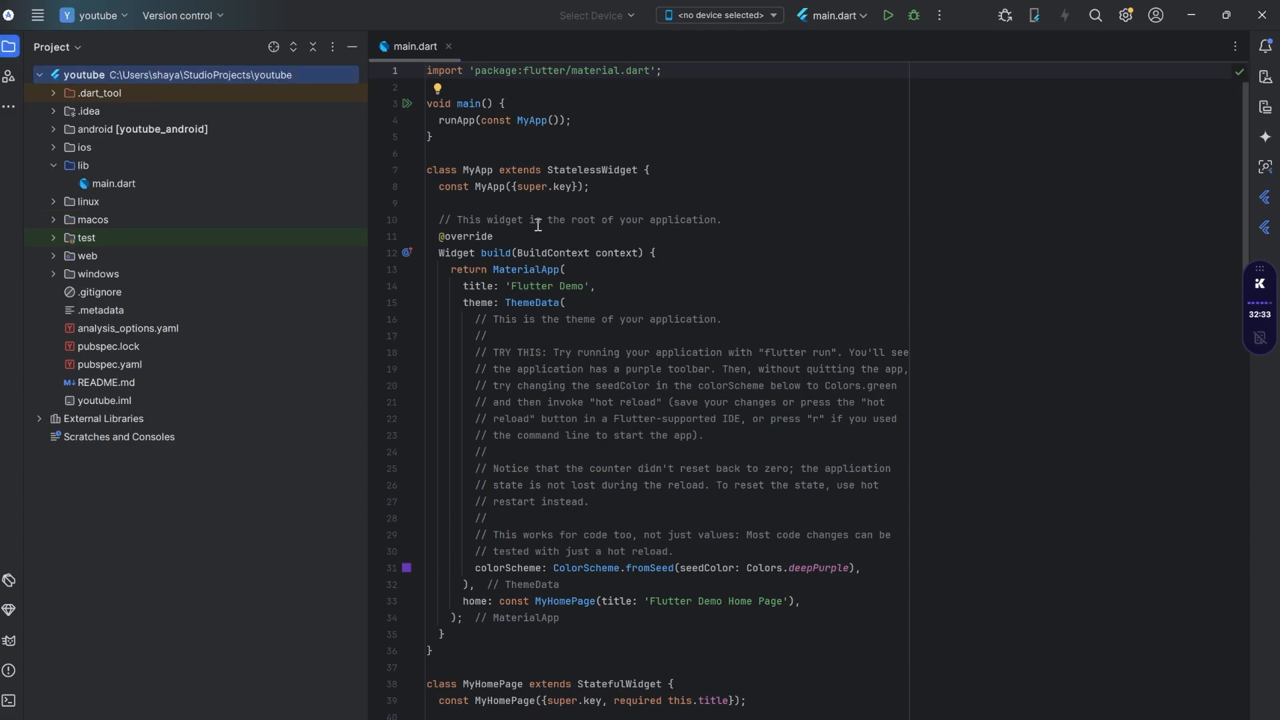
pyautogui.scroll(-8, 543, 223)
pyautogui.scroll(-5, 546, 222)
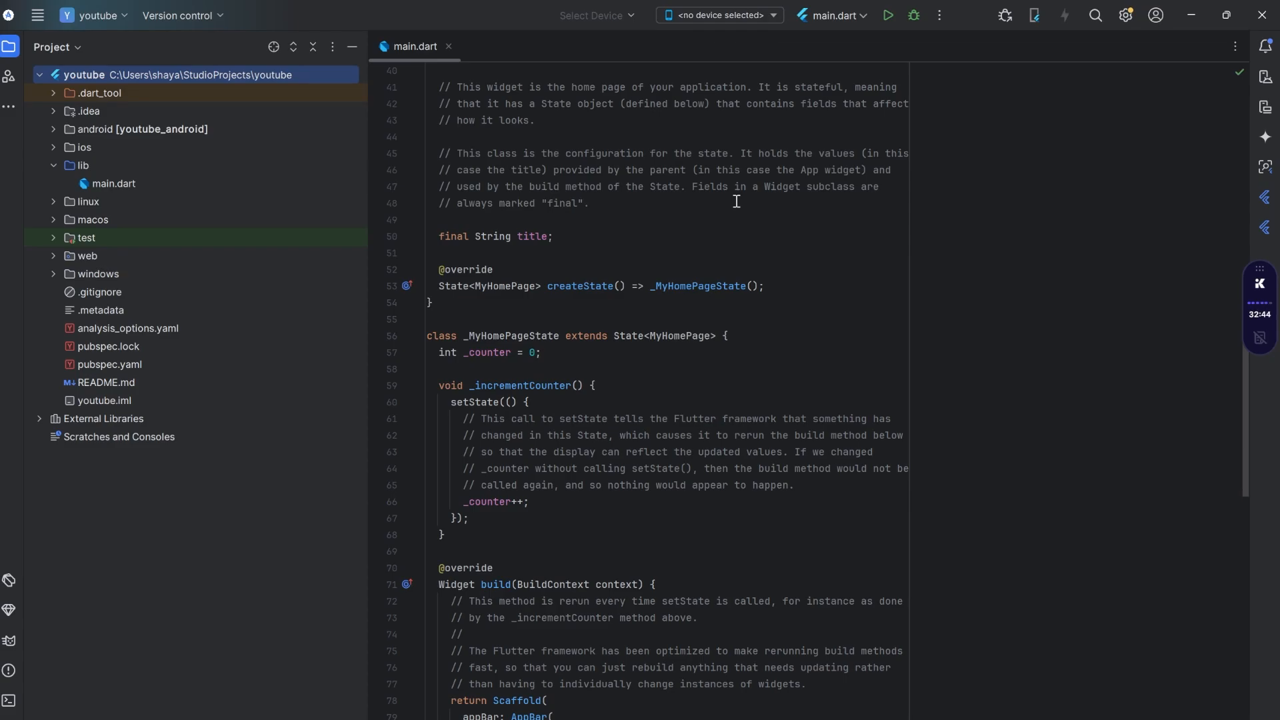
# Select Chrome (web) as the target device and run main.dart
pyautogui.click(726, 18)
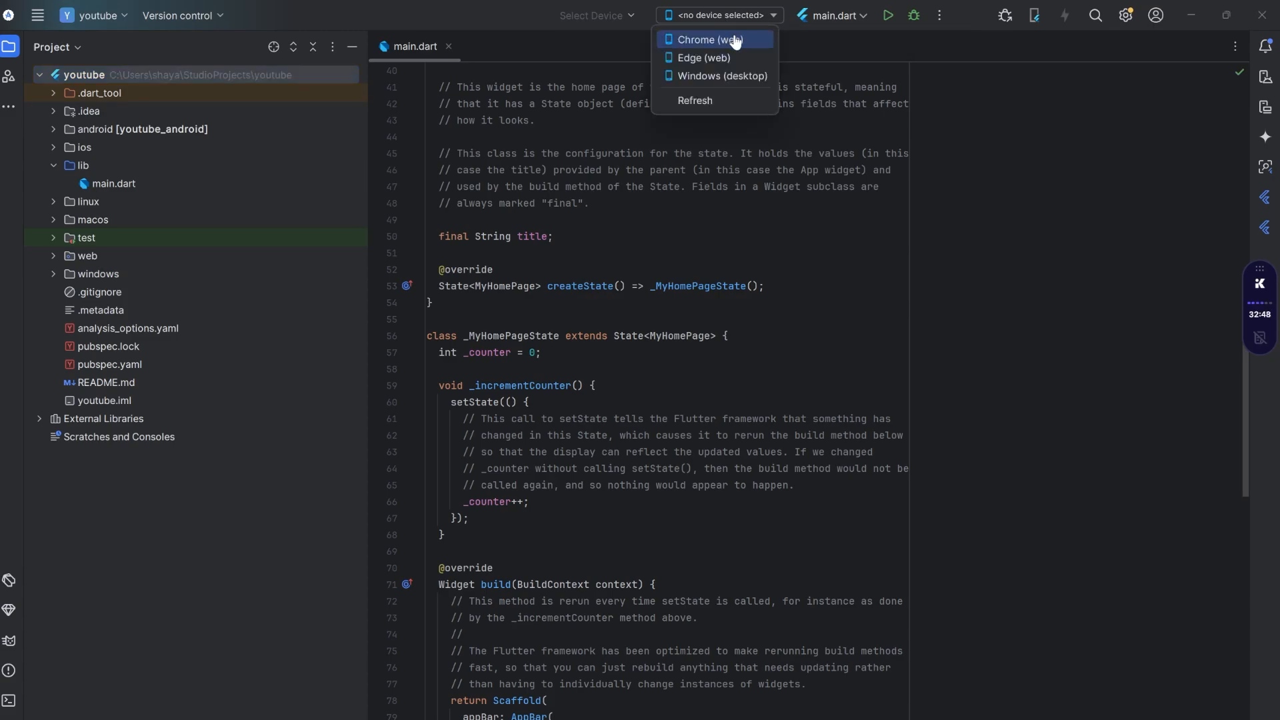
pyautogui.click(712, 41)
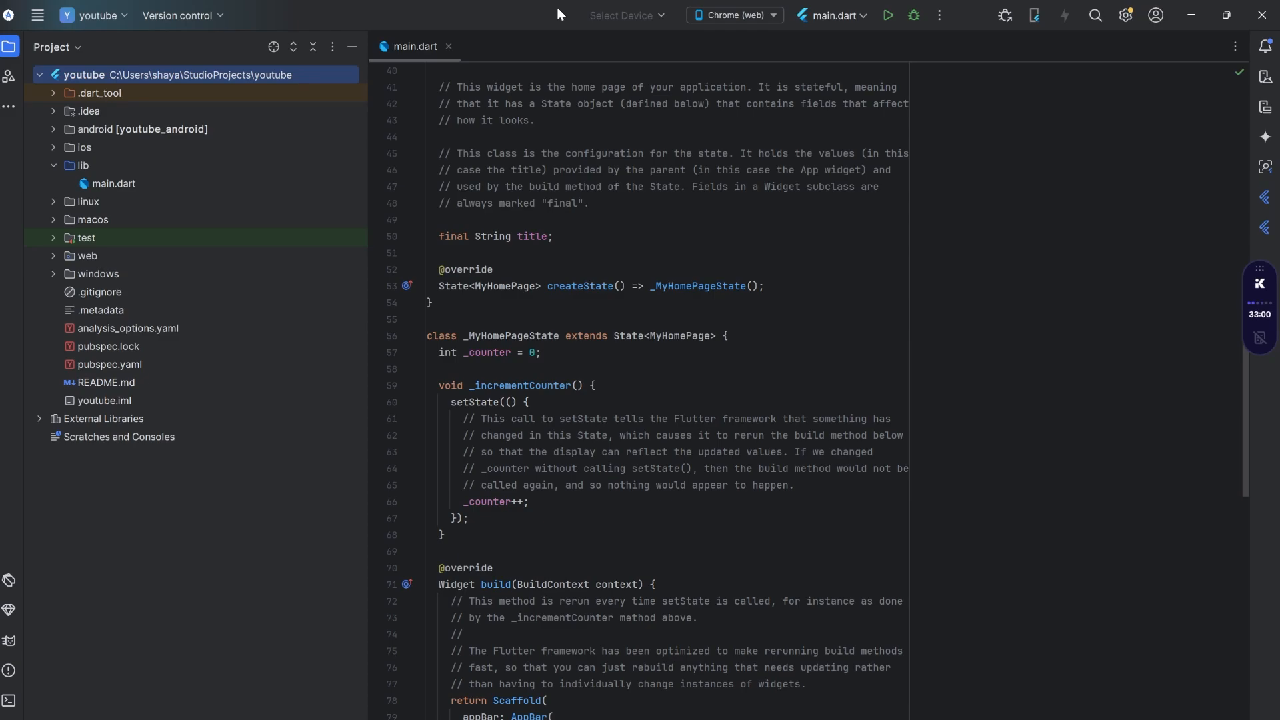
pyautogui.click(888, 16)
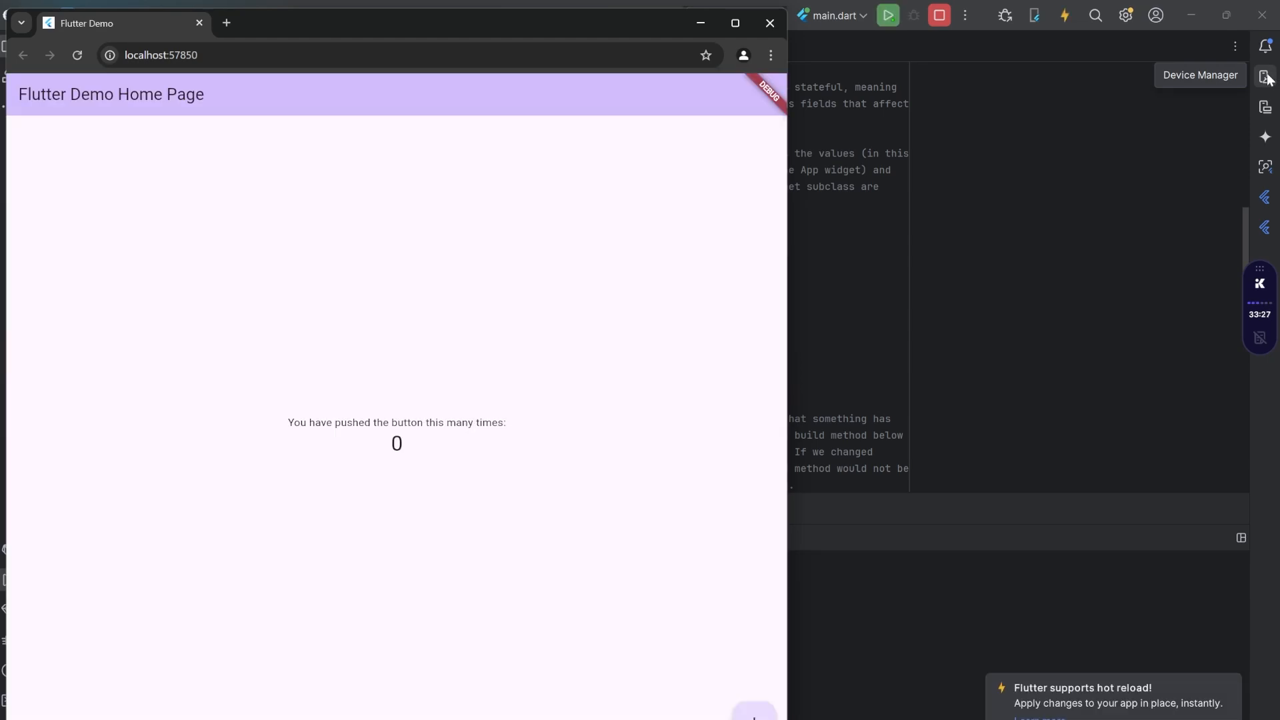
pyautogui.moveTo(620, 29)
pyautogui.mouseDown()
pyautogui.moveTo(650, 18)
pyautogui.moveTo(635, 35)
pyautogui.mouseUp()
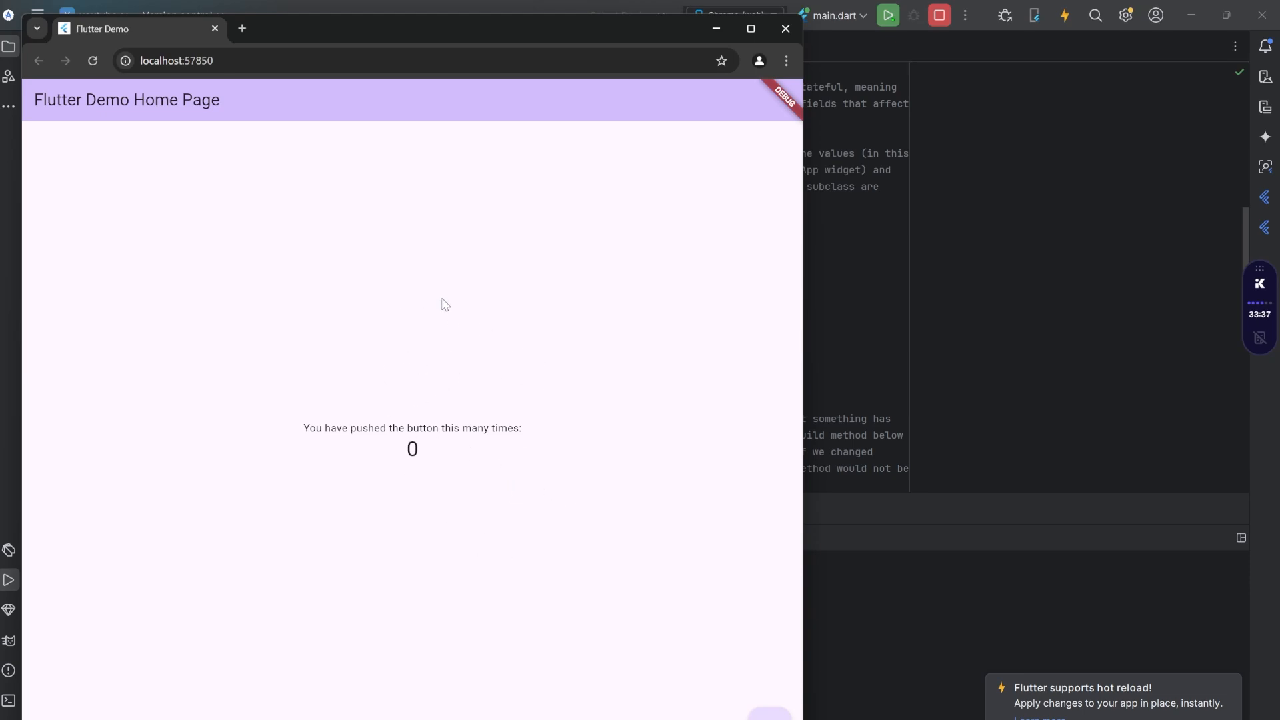
pyautogui.click(966, 266)
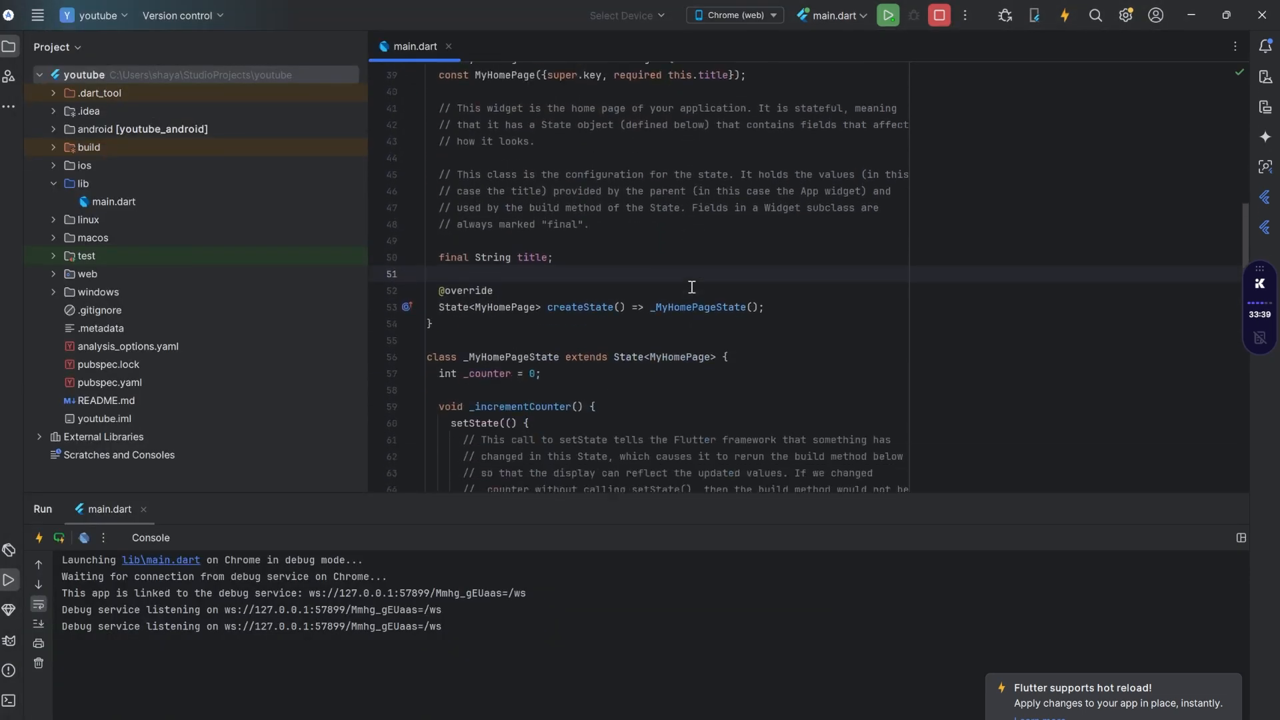
pyautogui.scroll(-2, 691, 287)
pyautogui.hotkey('alt', 'Tab')
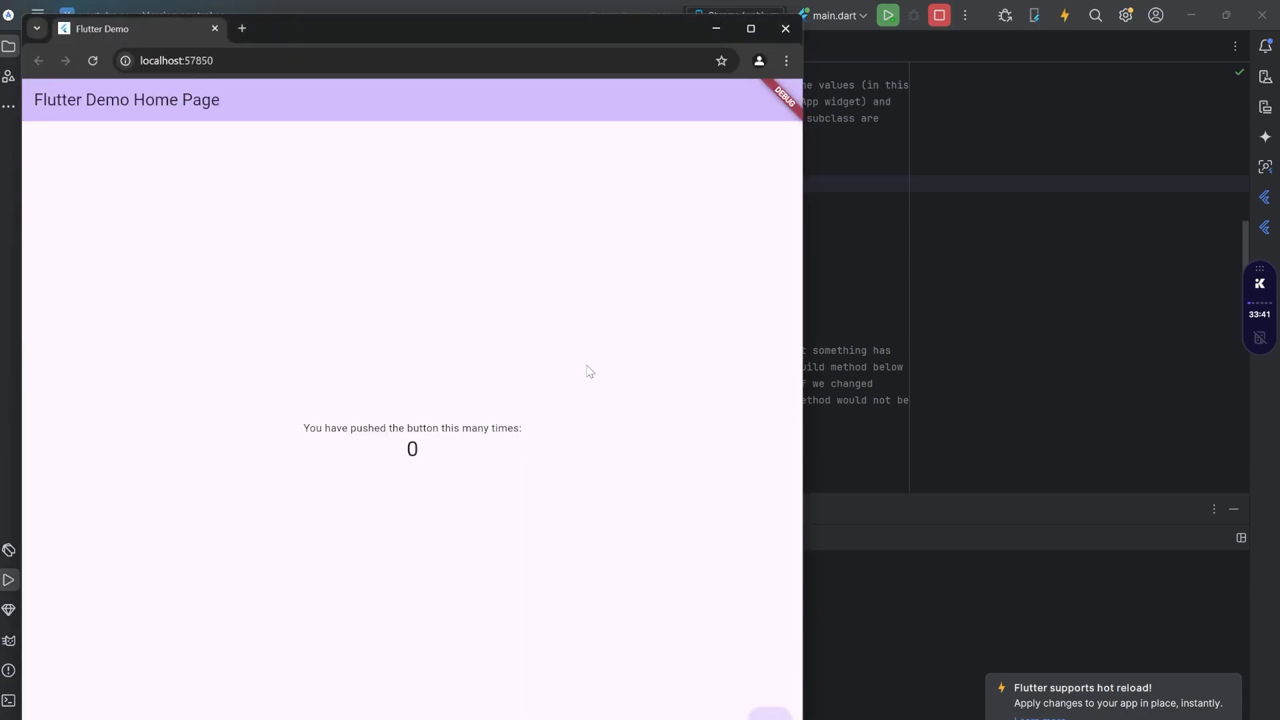
# Test the running demo app by incrementing its counter three times and close its browser window
pyautogui.moveTo(610, 30); pyautogui.dragTo(619, 22)
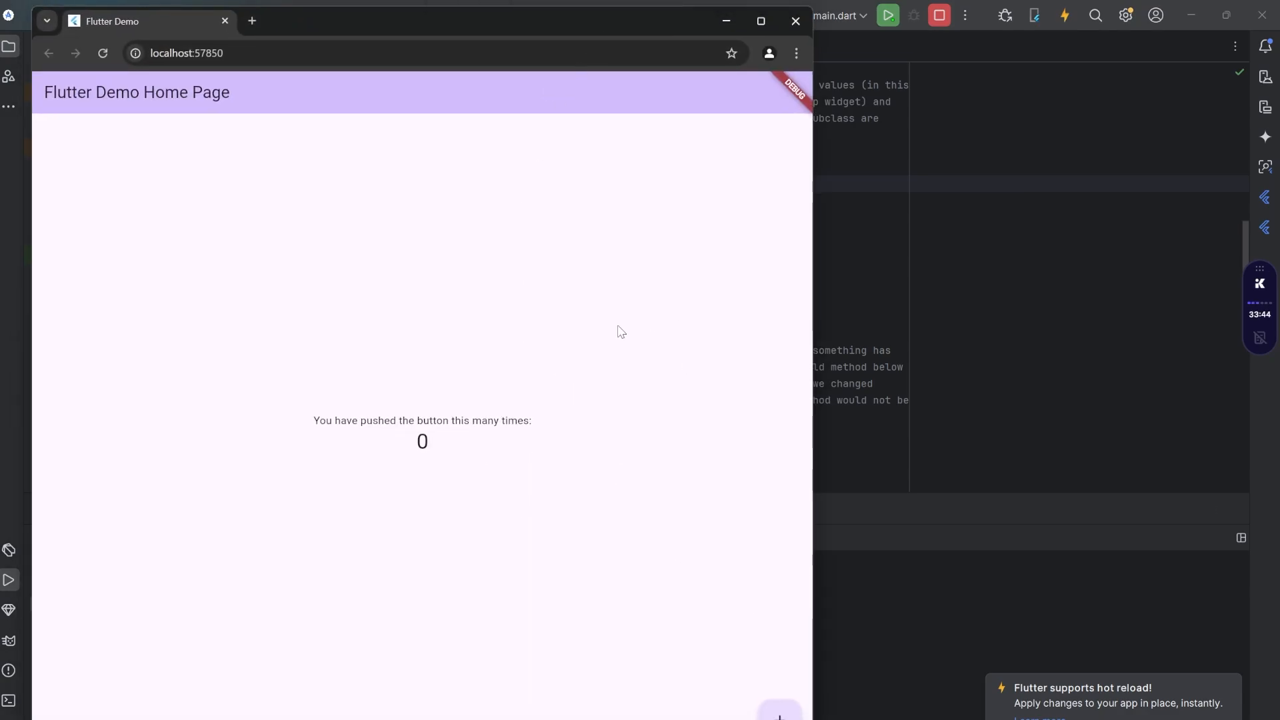
pyautogui.click(780, 715)
pyautogui.click(780, 714)
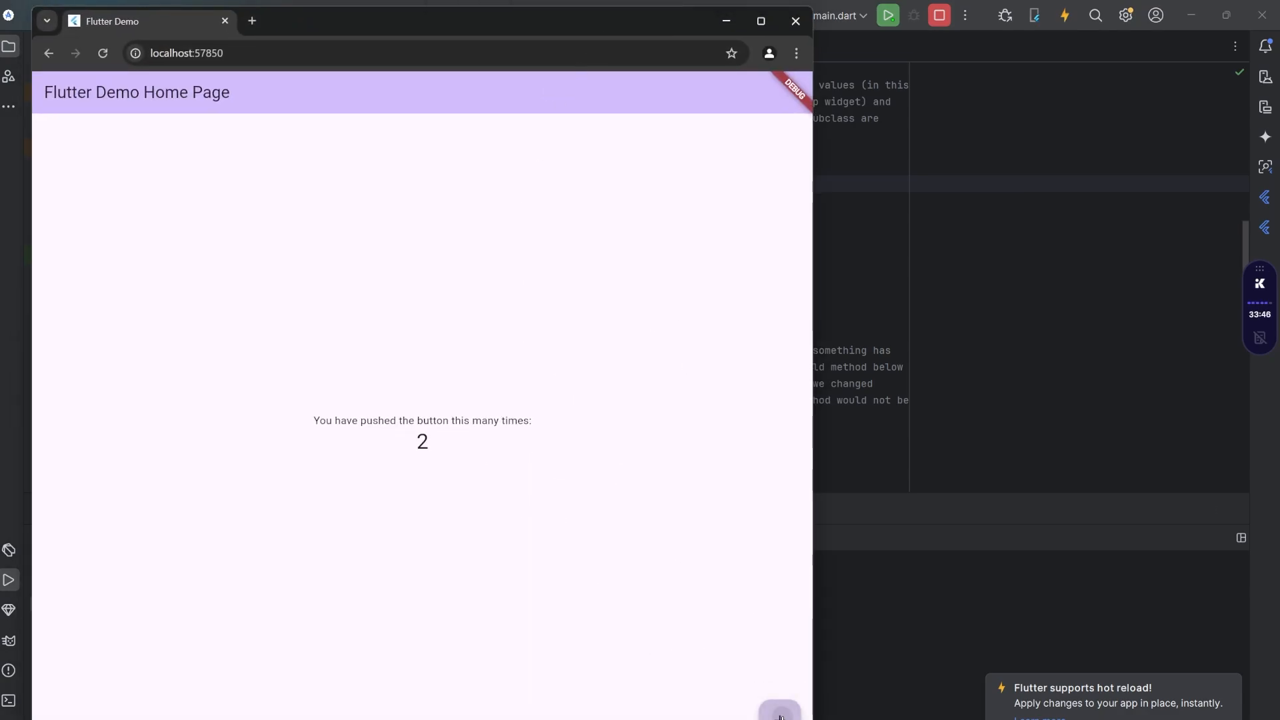
pyautogui.click(780, 715)
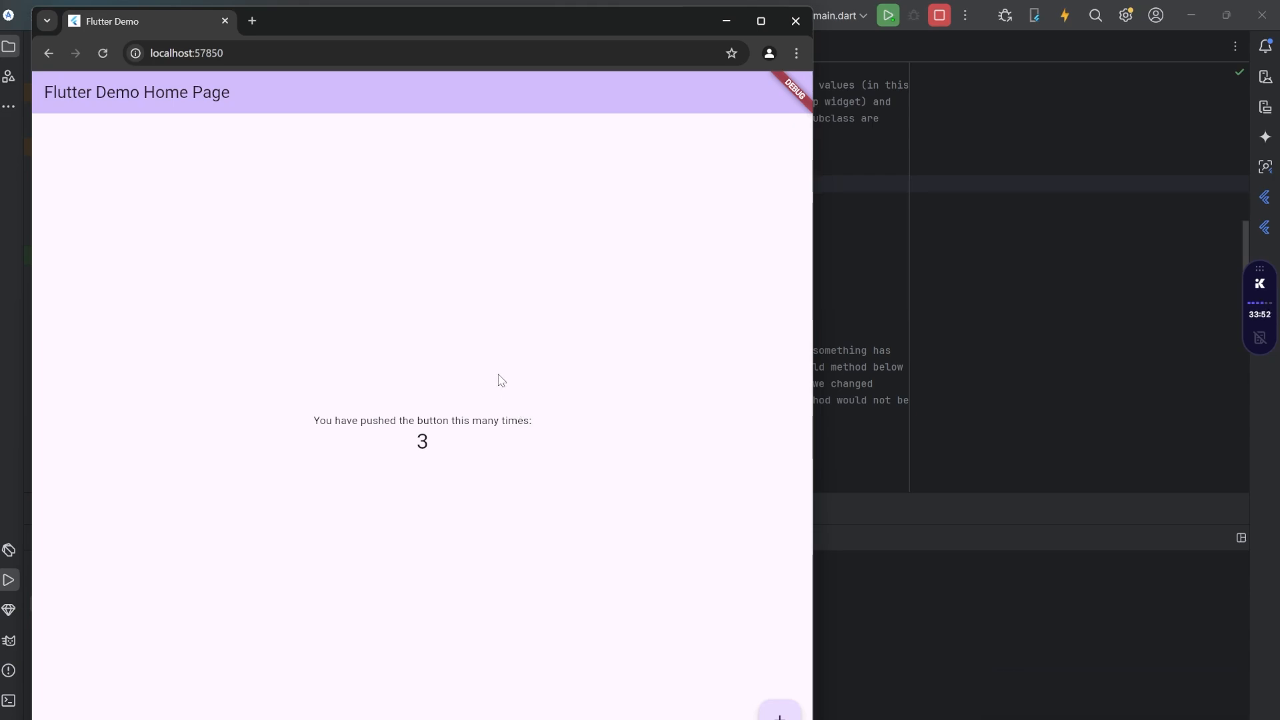
pyautogui.click(796, 21)
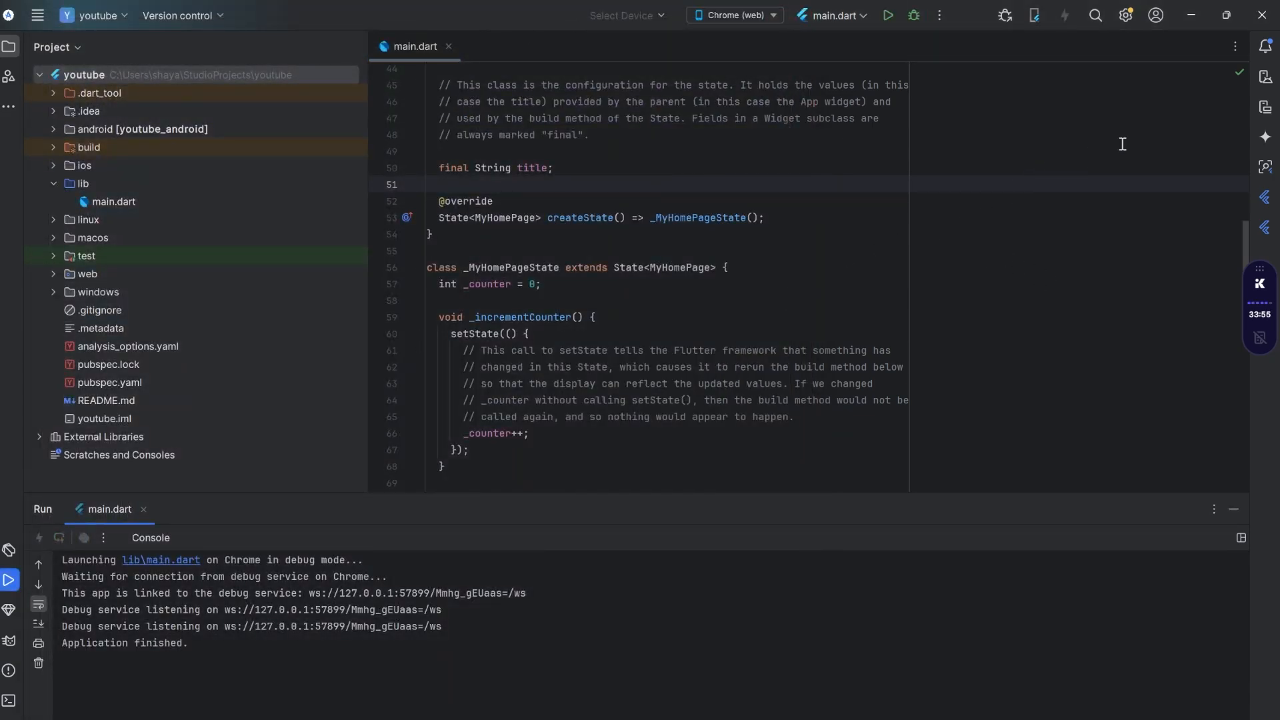
# Open the Device Manager and start creating a new virtual device
pyautogui.click(1265, 78)
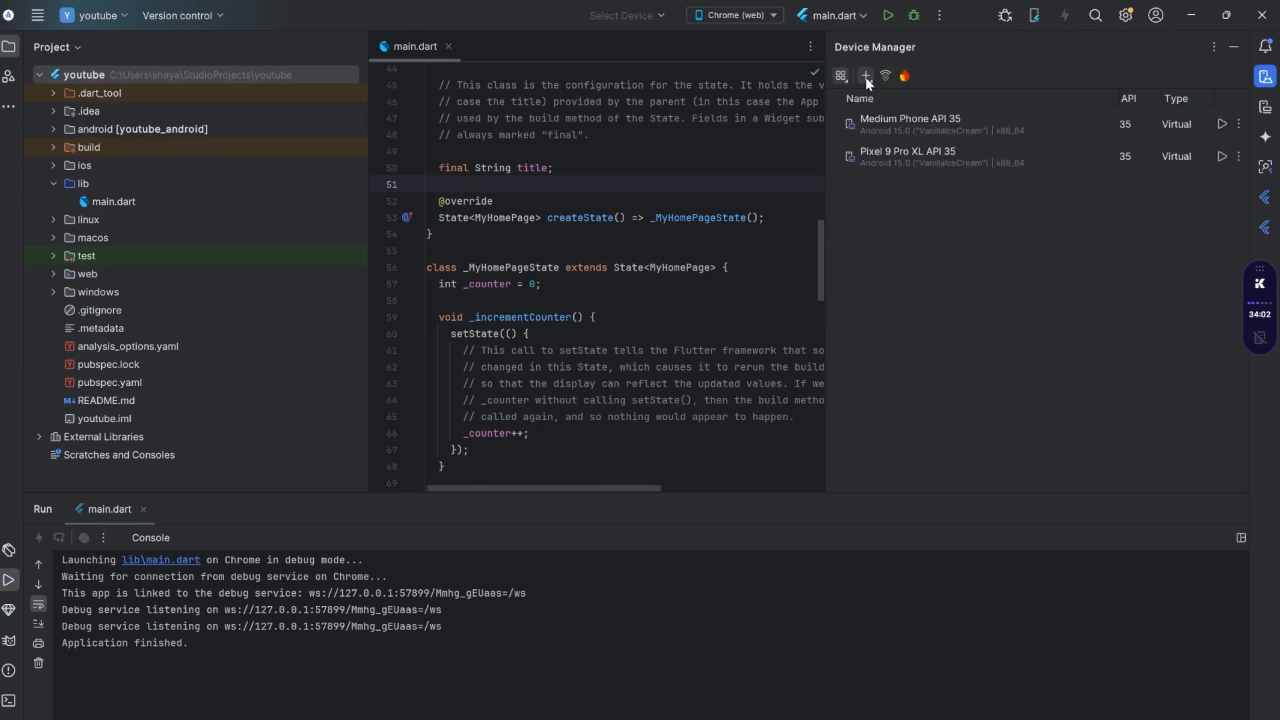
pyautogui.click(865, 77)
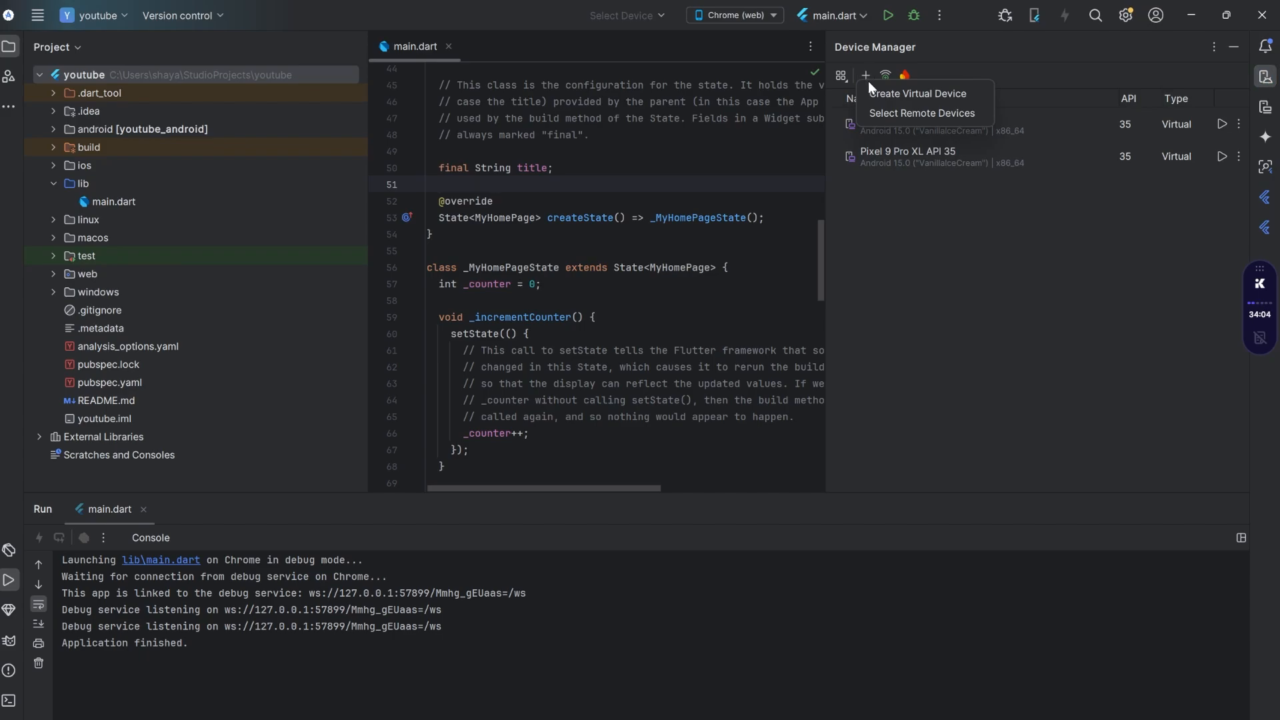
pyautogui.click(926, 96)
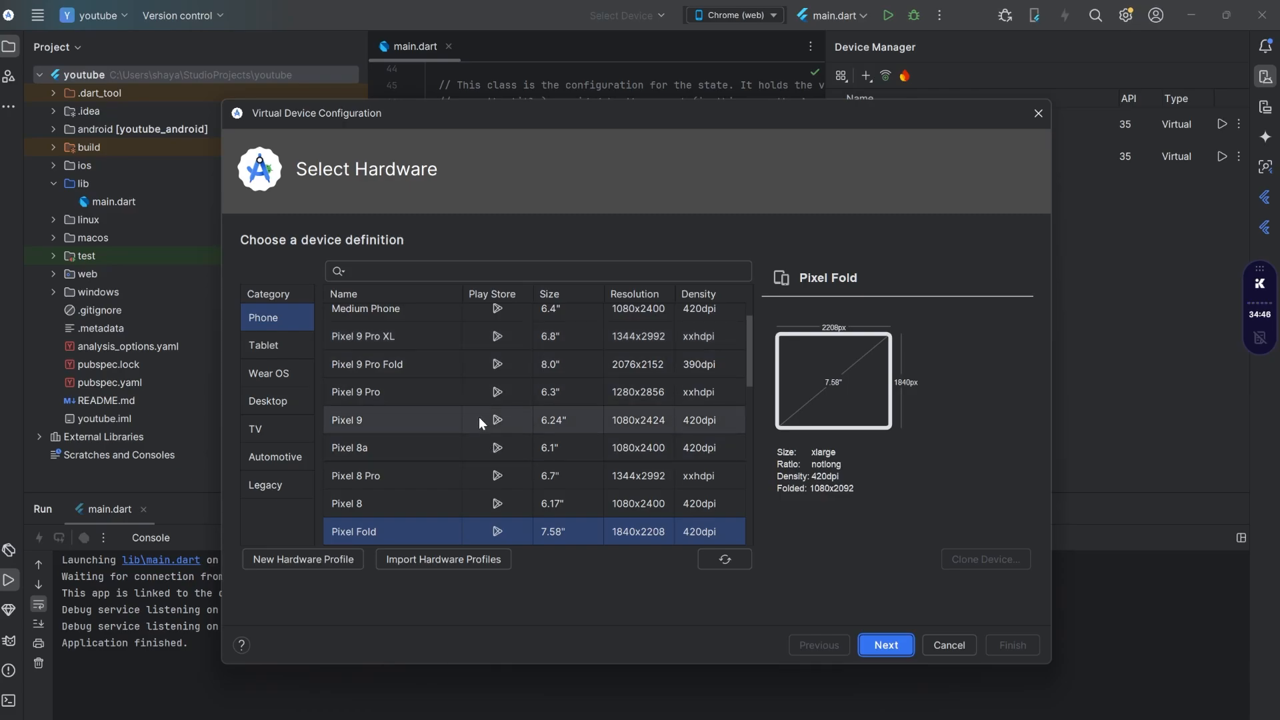
# Choose the Pixel 9 Pro XL phone as the hardware and the VanillaIceCream API 35 system image for the virtual device
pyautogui.scroll(-3, 387, 446)
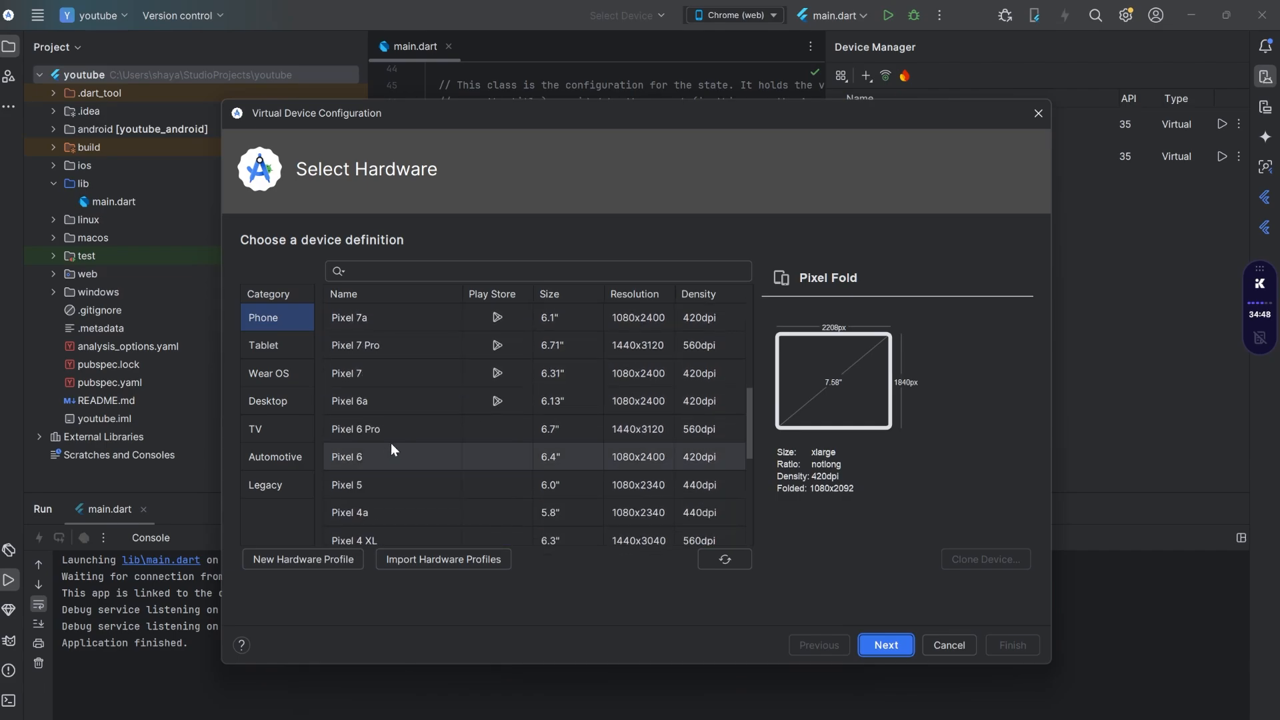
pyautogui.scroll(1, 391, 442)
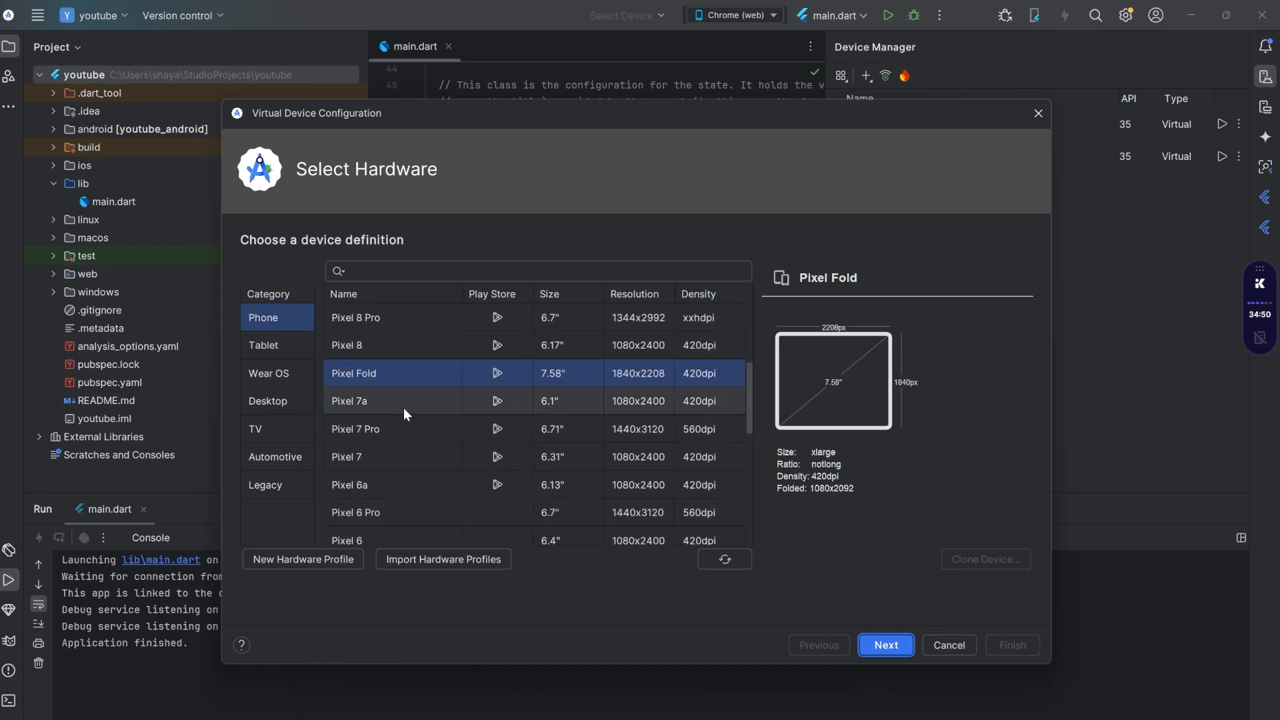
pyautogui.scroll(1, 458, 430)
pyautogui.scroll(1, 458, 428)
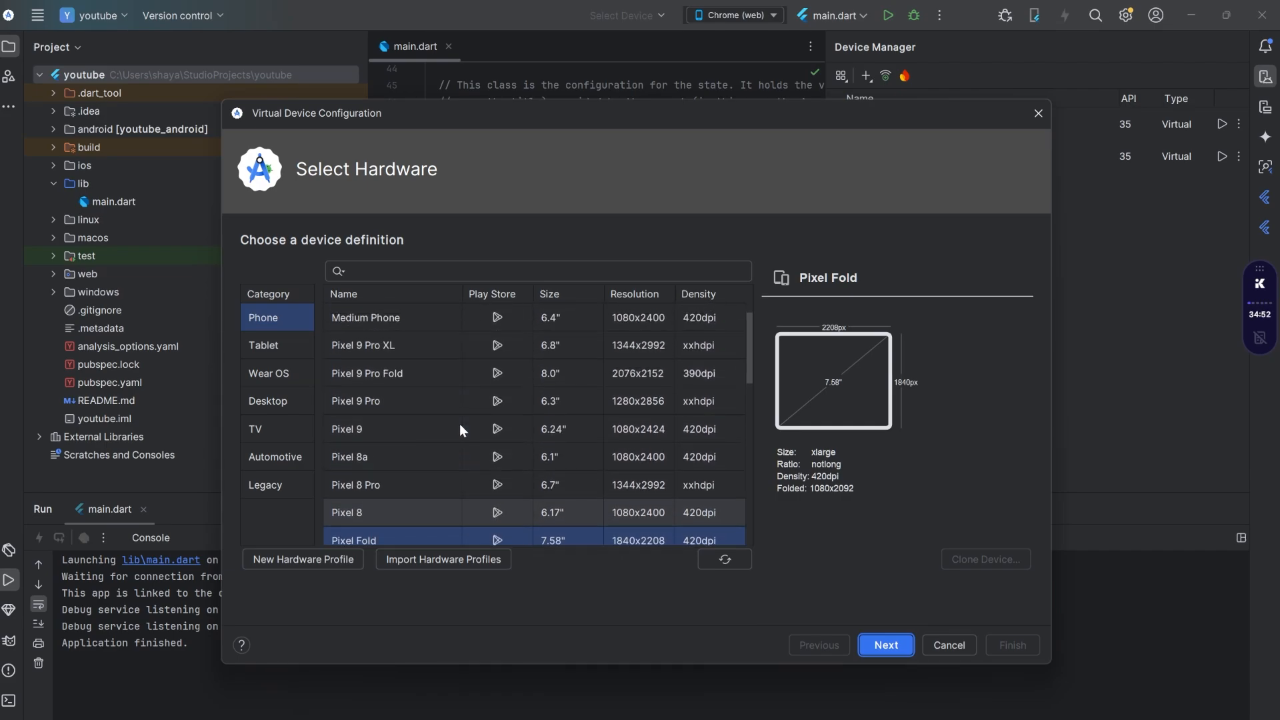
pyautogui.click(413, 348)
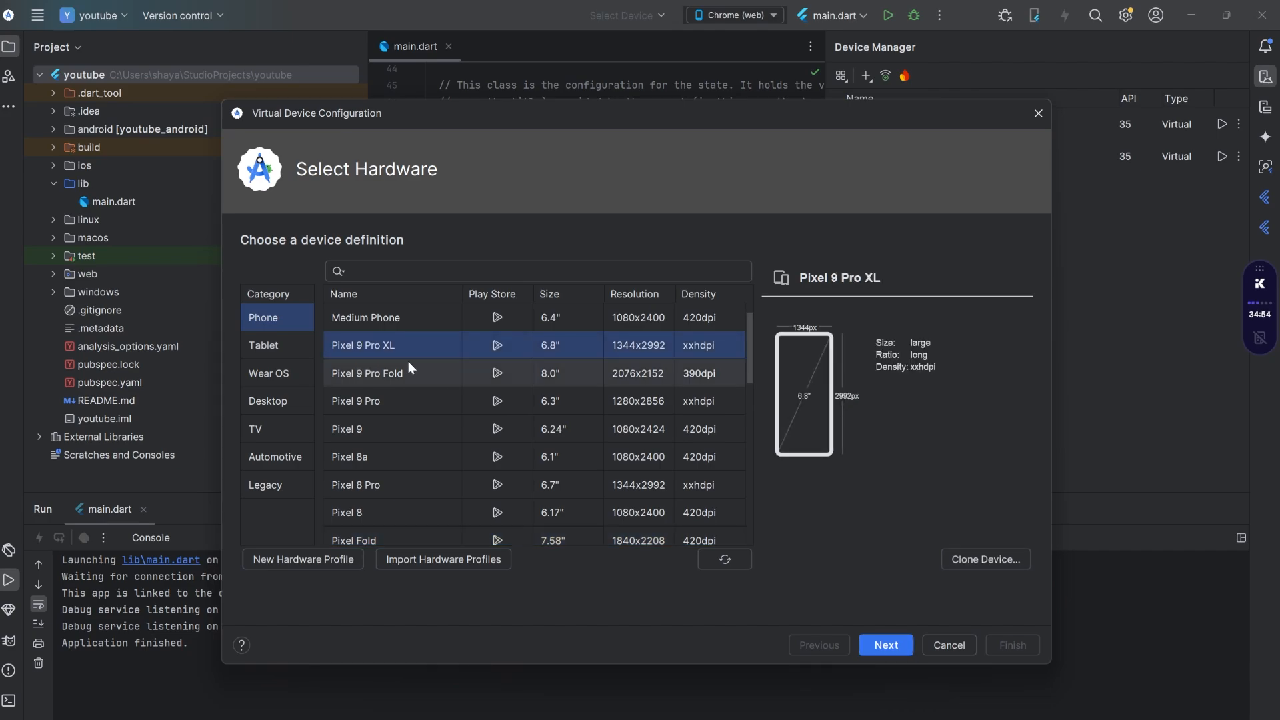
pyautogui.click(892, 644)
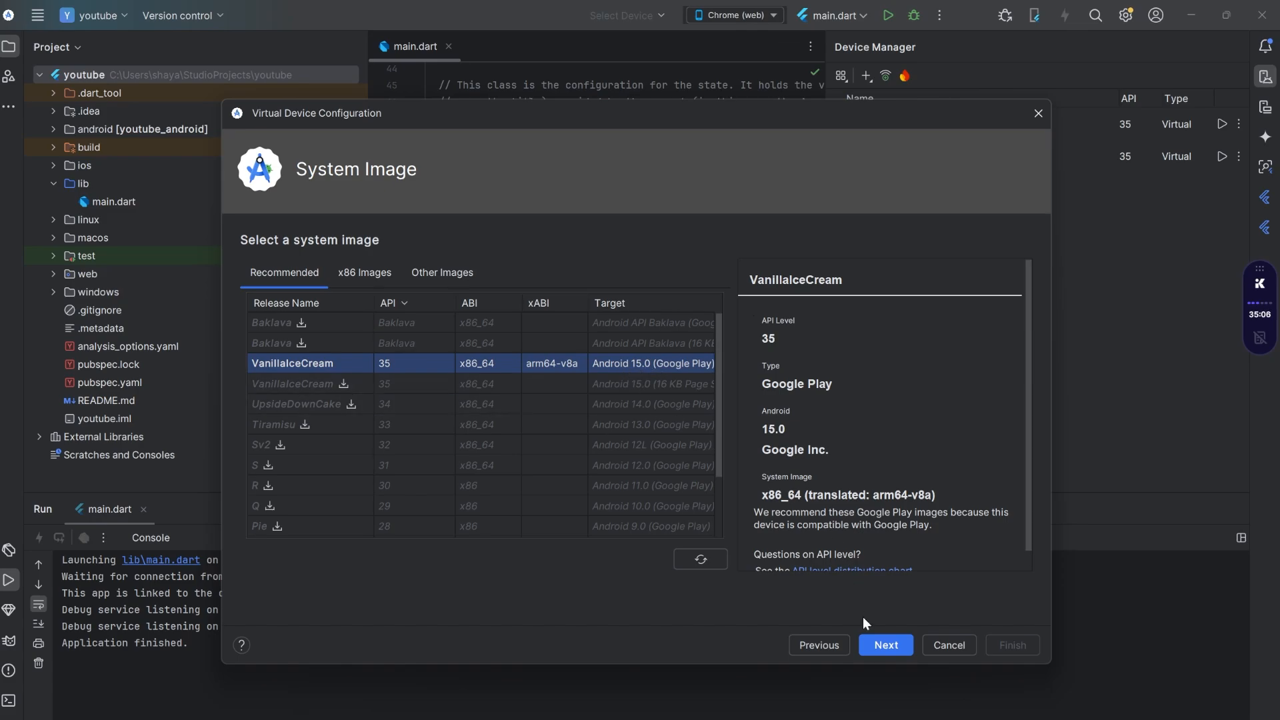
pyautogui.click(890, 643)
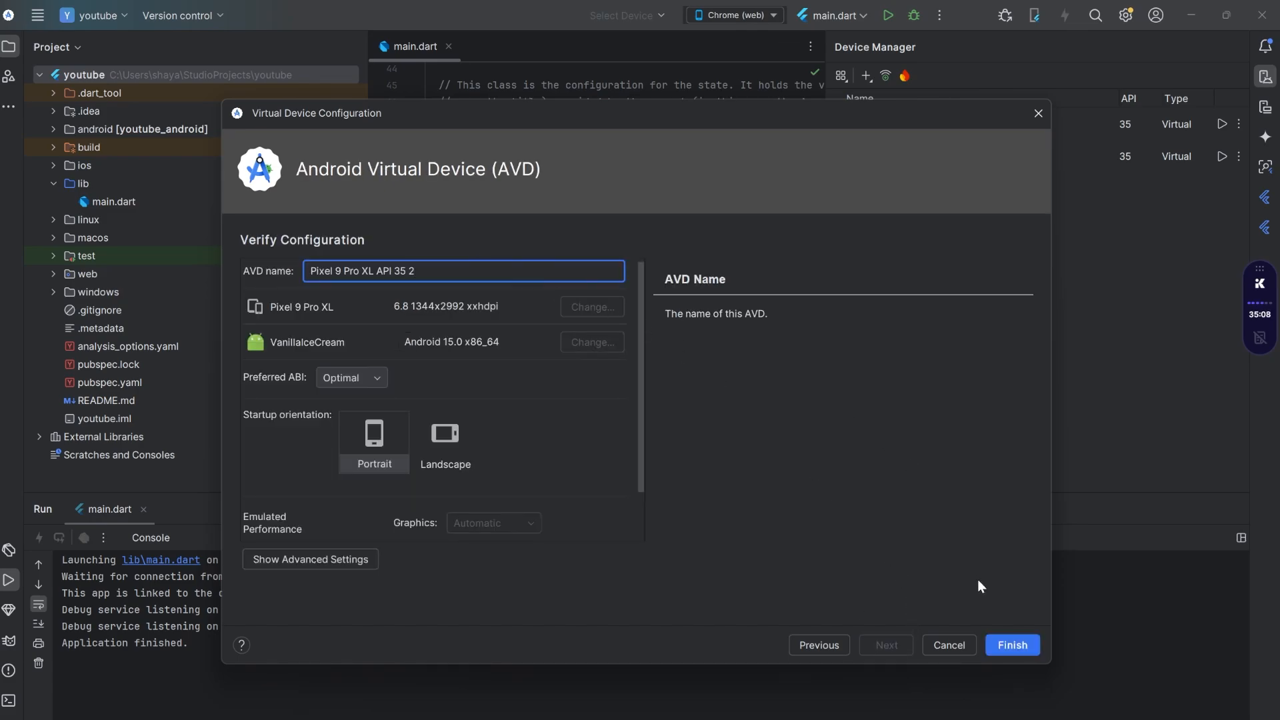
# Finish creating the Pixel 9 Pro XL virtual device with its default configuration and start it in the emulator
pyautogui.click(1010, 644)
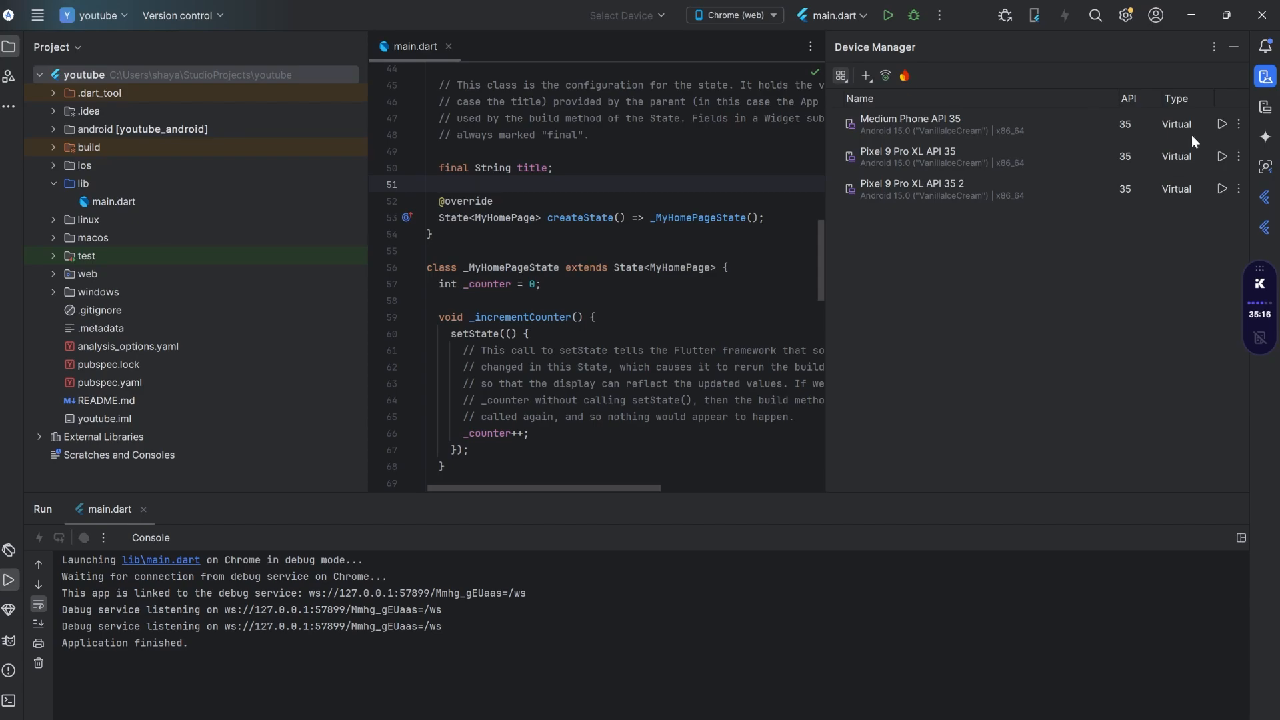
pyautogui.click(1222, 189)
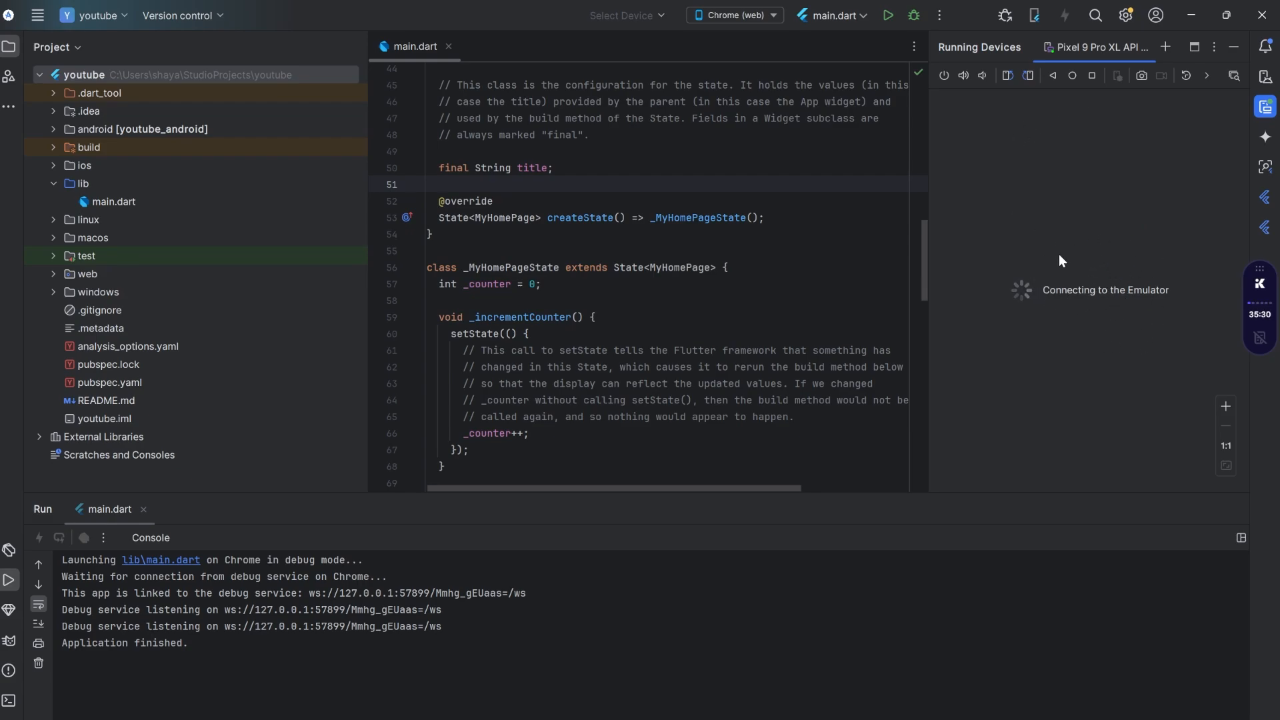
# Select Pixel 9 Pro XL API 35 2 (mobile) as the target device and run main.dart on it
pyautogui.click(759, 19)
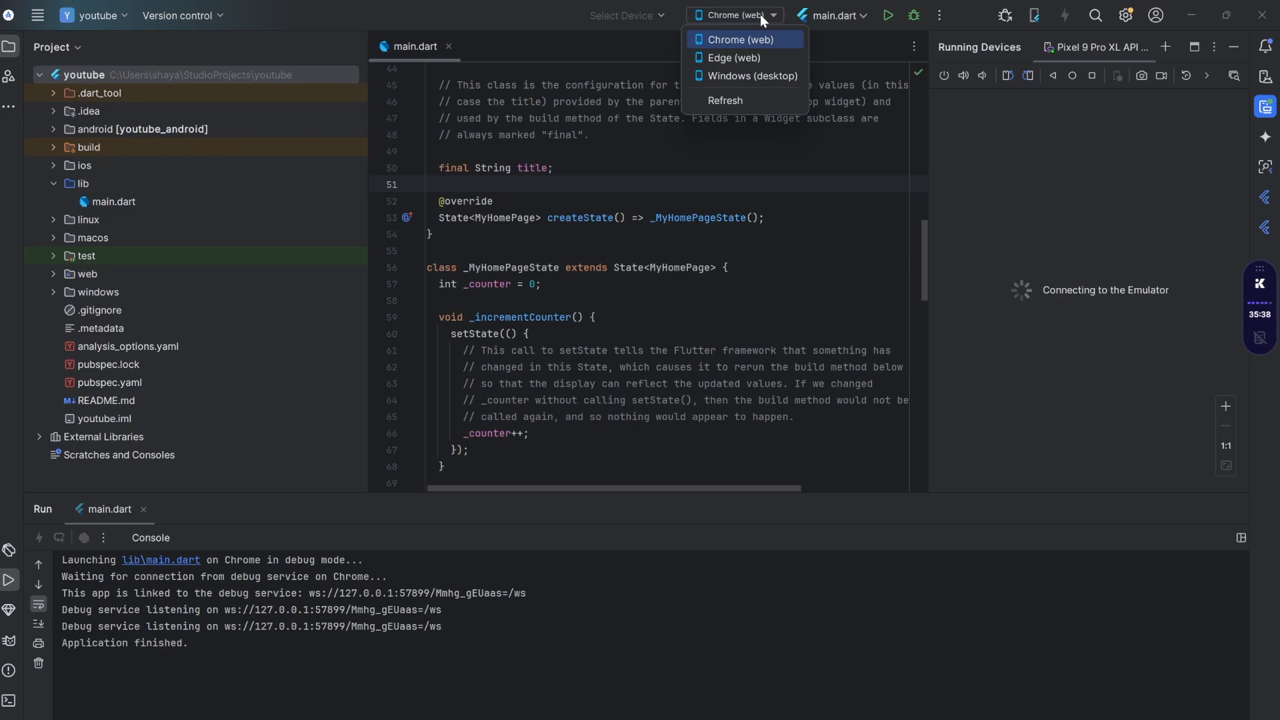
pyautogui.click(761, 19)
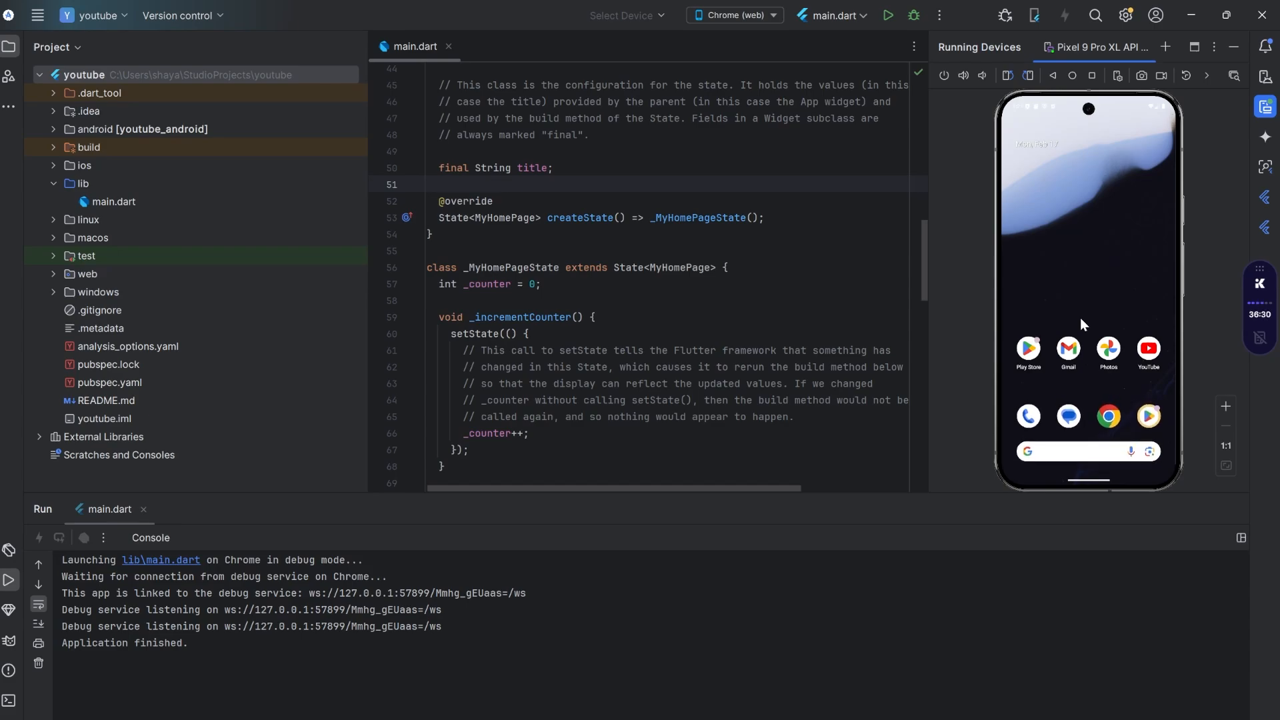
pyautogui.click(757, 16)
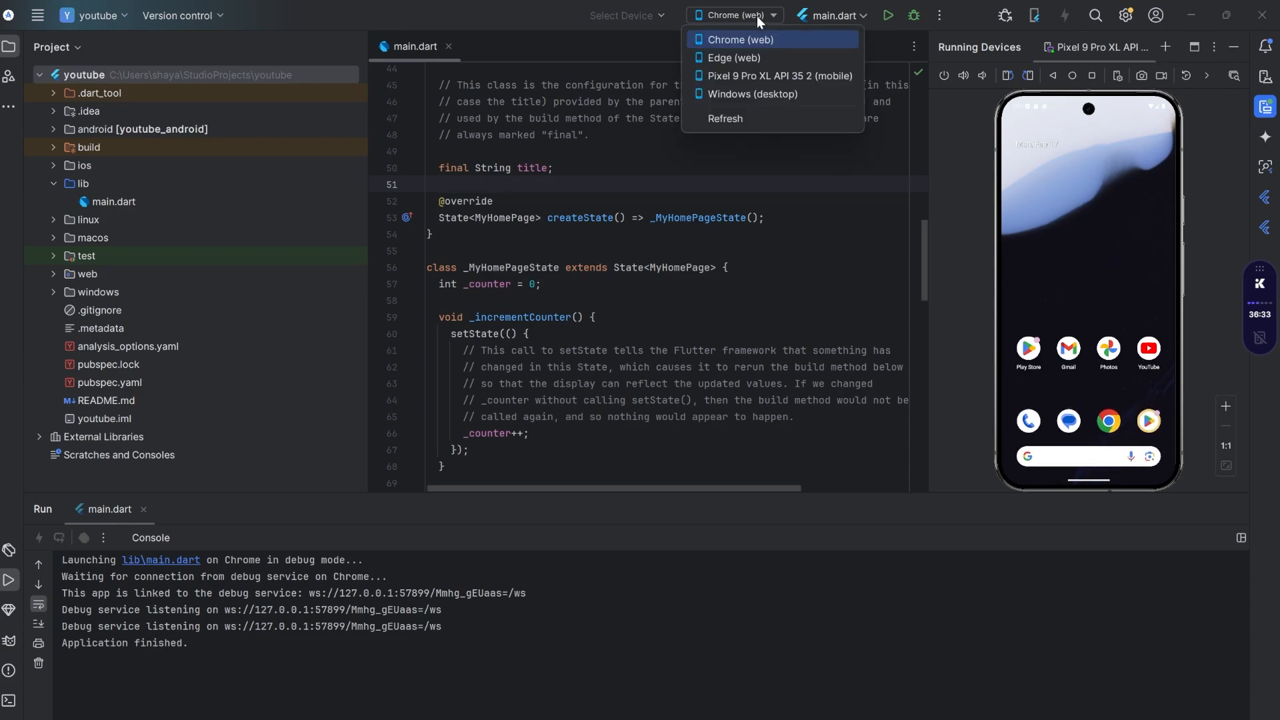
pyautogui.click(764, 75)
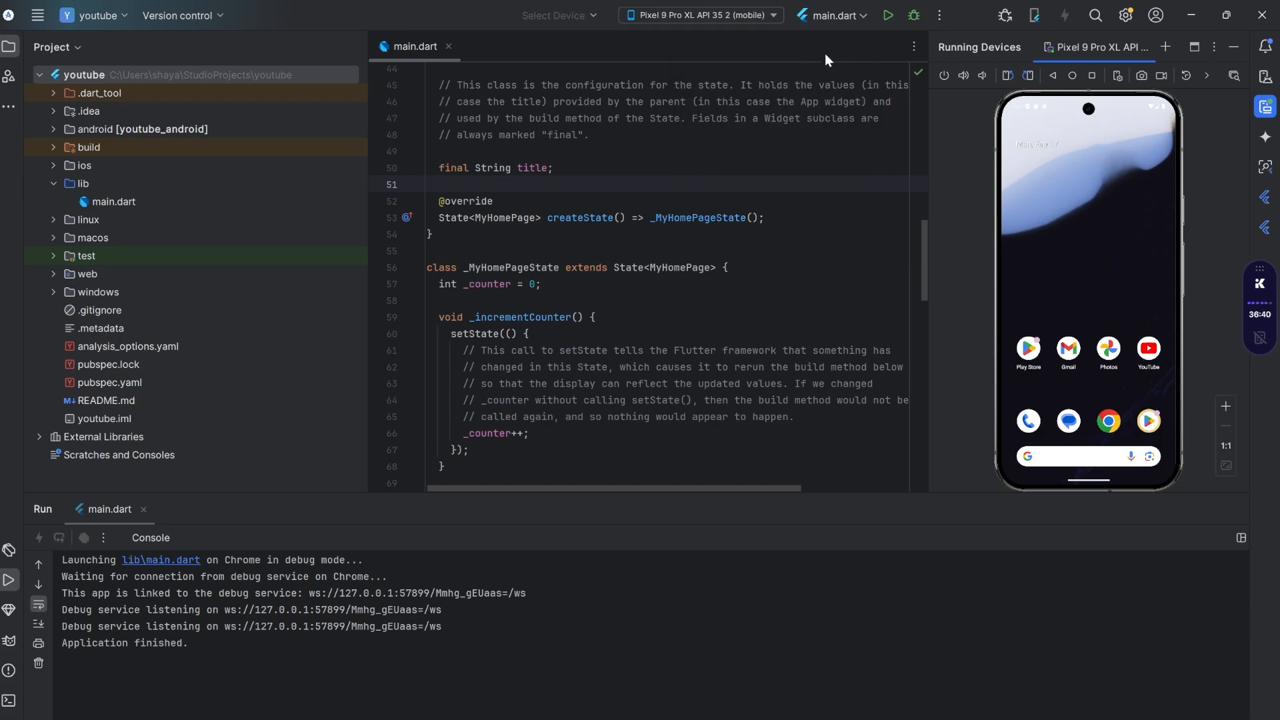
pyautogui.click(888, 17)
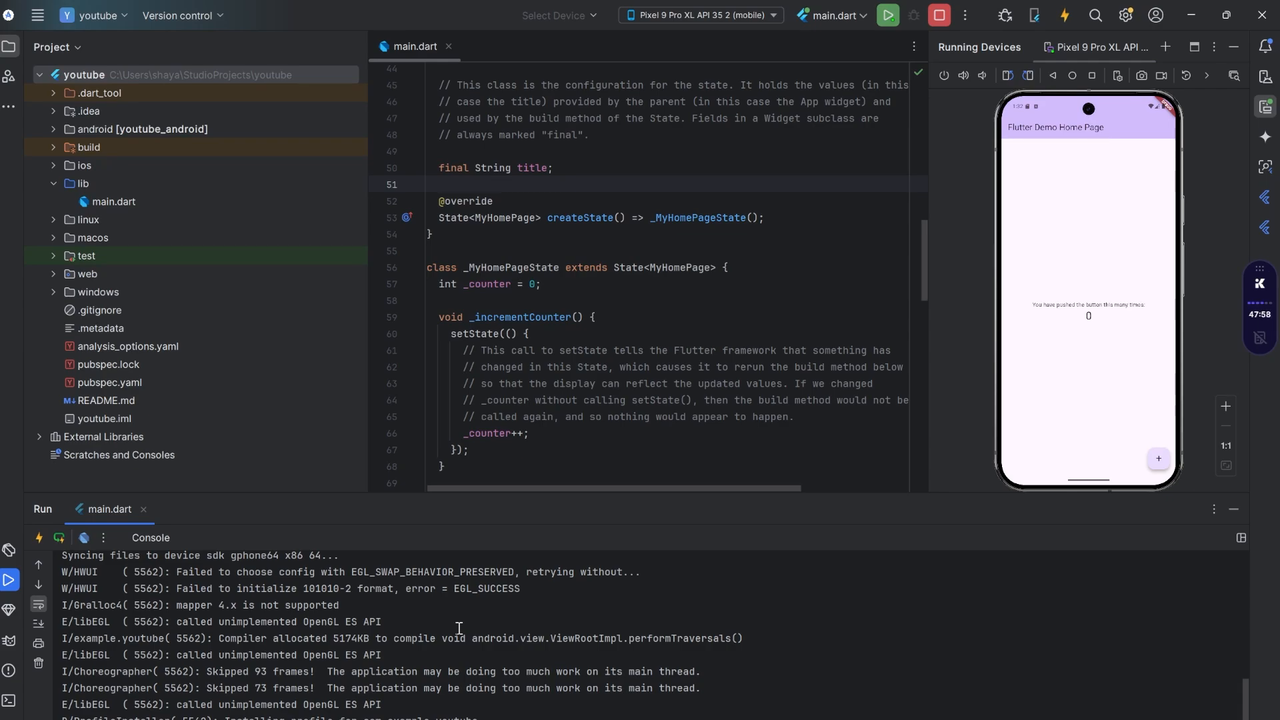
# Review the build output in the run console and test the demo app on the emulator by incrementing its counter five times
pyautogui.scroll(5, 459, 628)
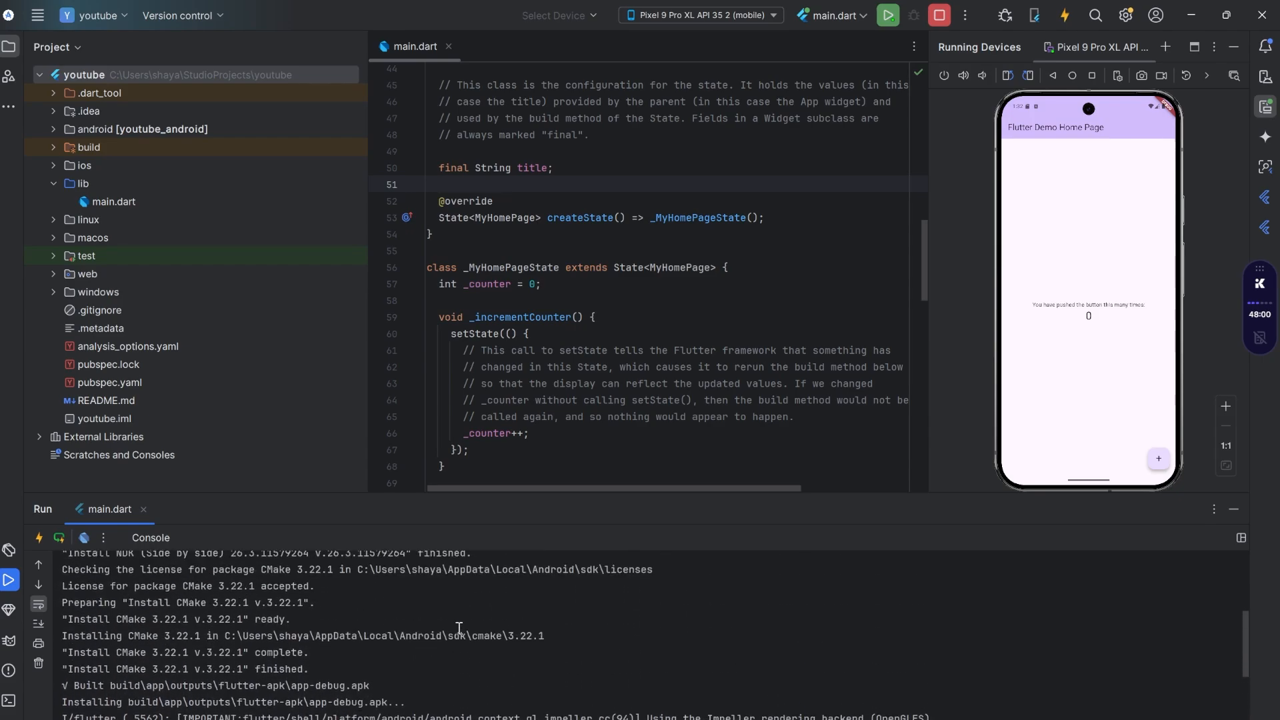
pyautogui.scroll(2, 460, 628)
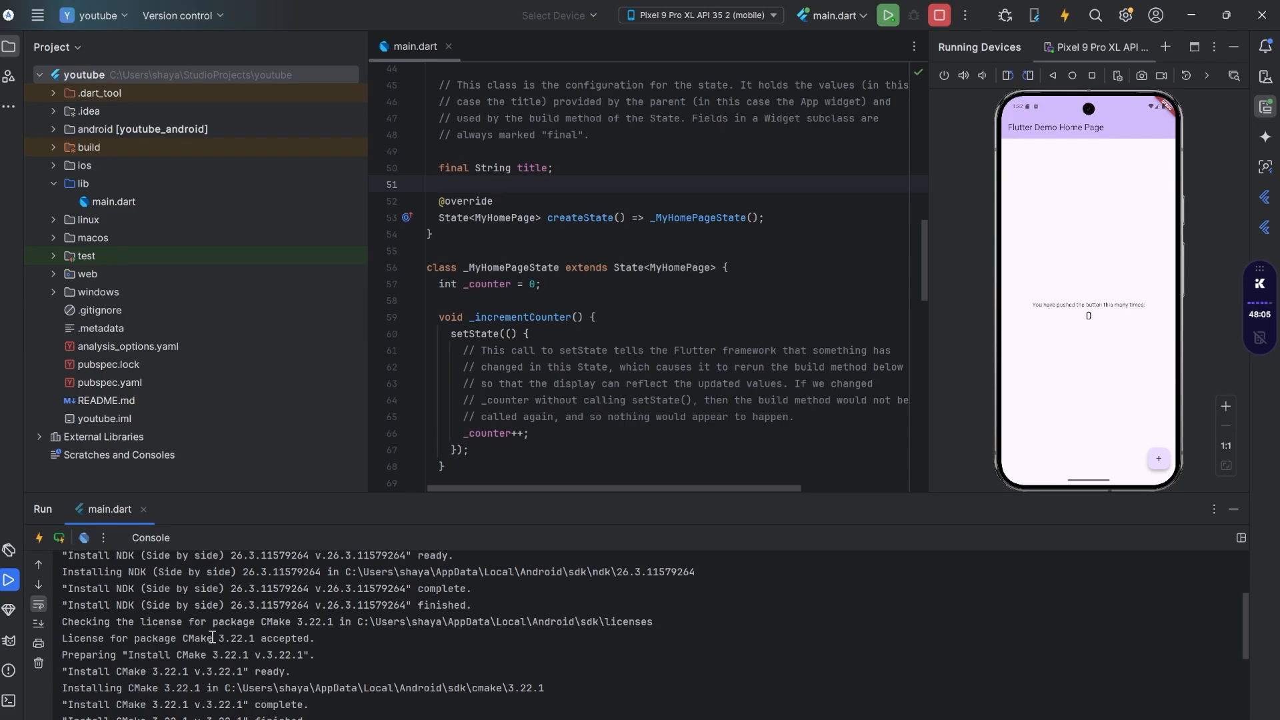
pyautogui.scroll(2, 212, 637)
pyautogui.scroll(-5, 427, 620)
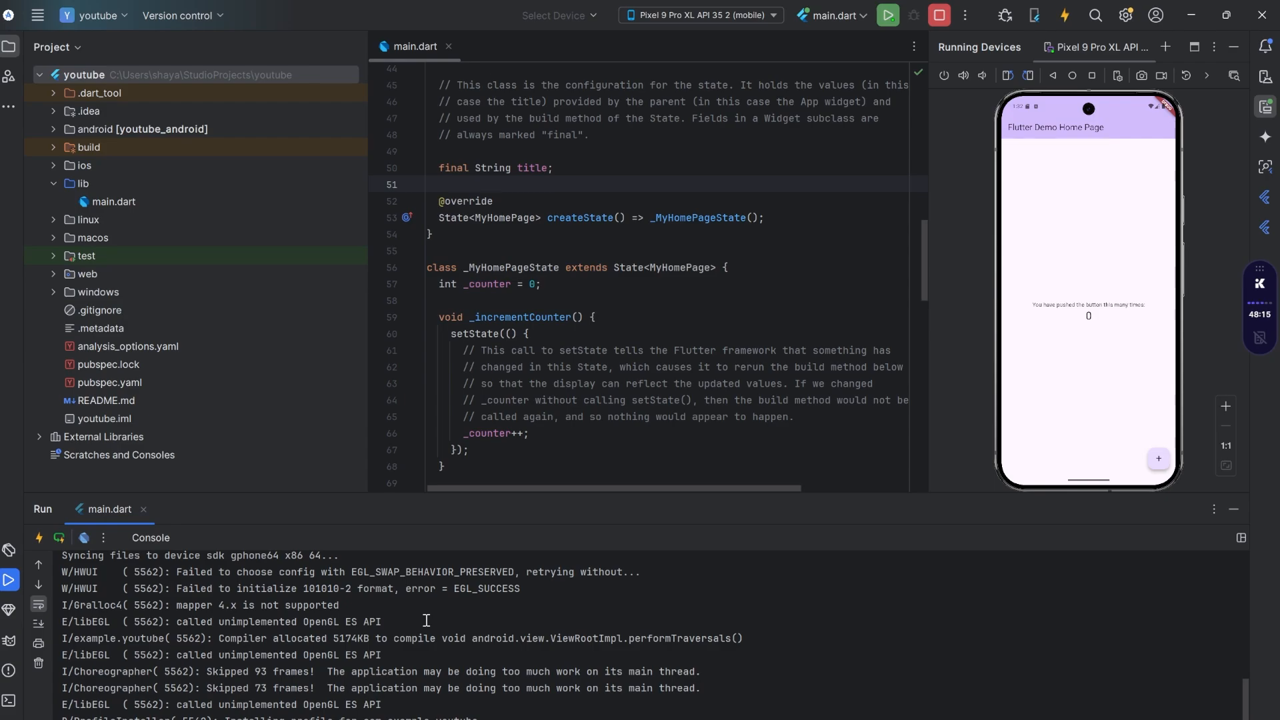
pyautogui.click(1156, 460)
pyautogui.click(1156, 460)
pyautogui.click(1157, 460)
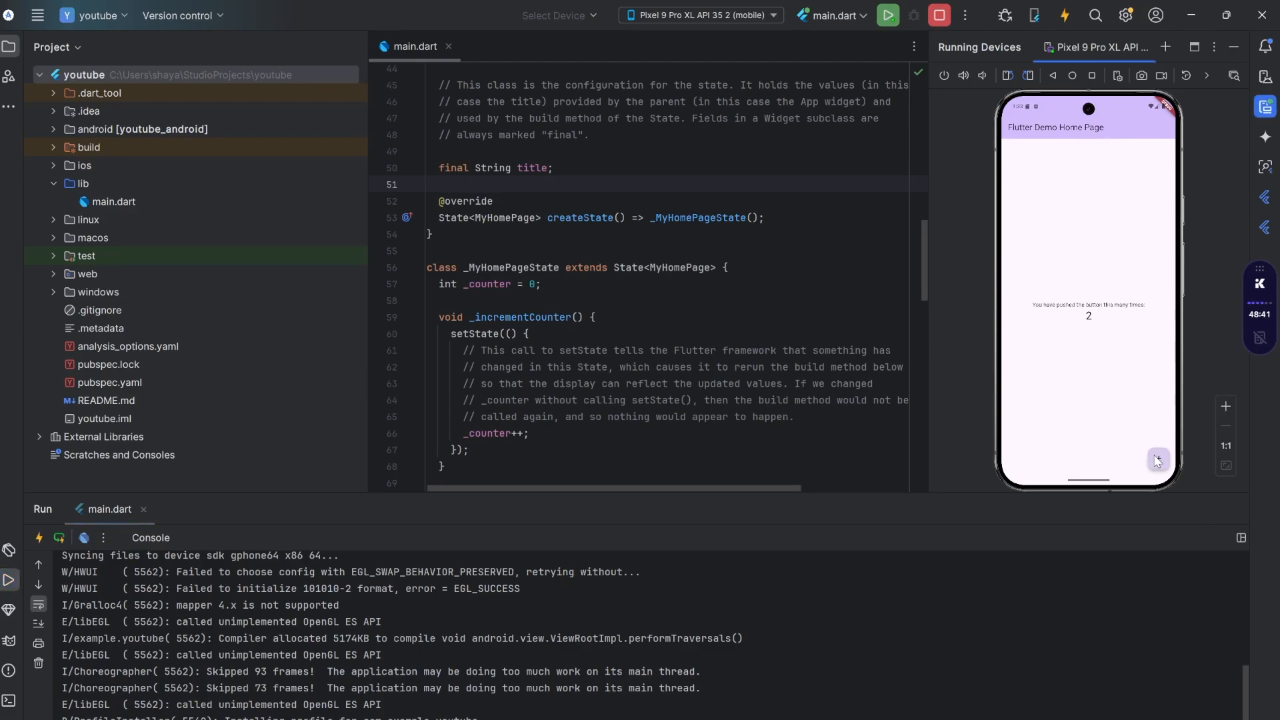
pyautogui.click(1157, 460)
pyautogui.click(1156, 460)
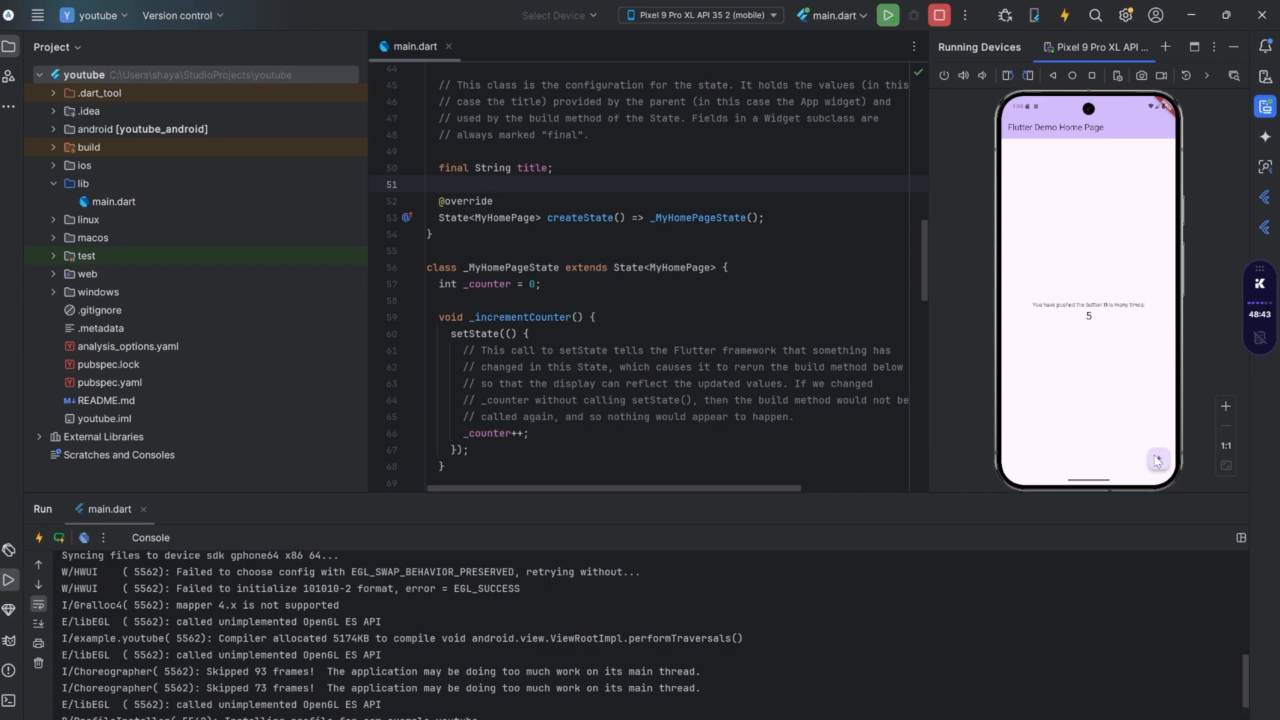